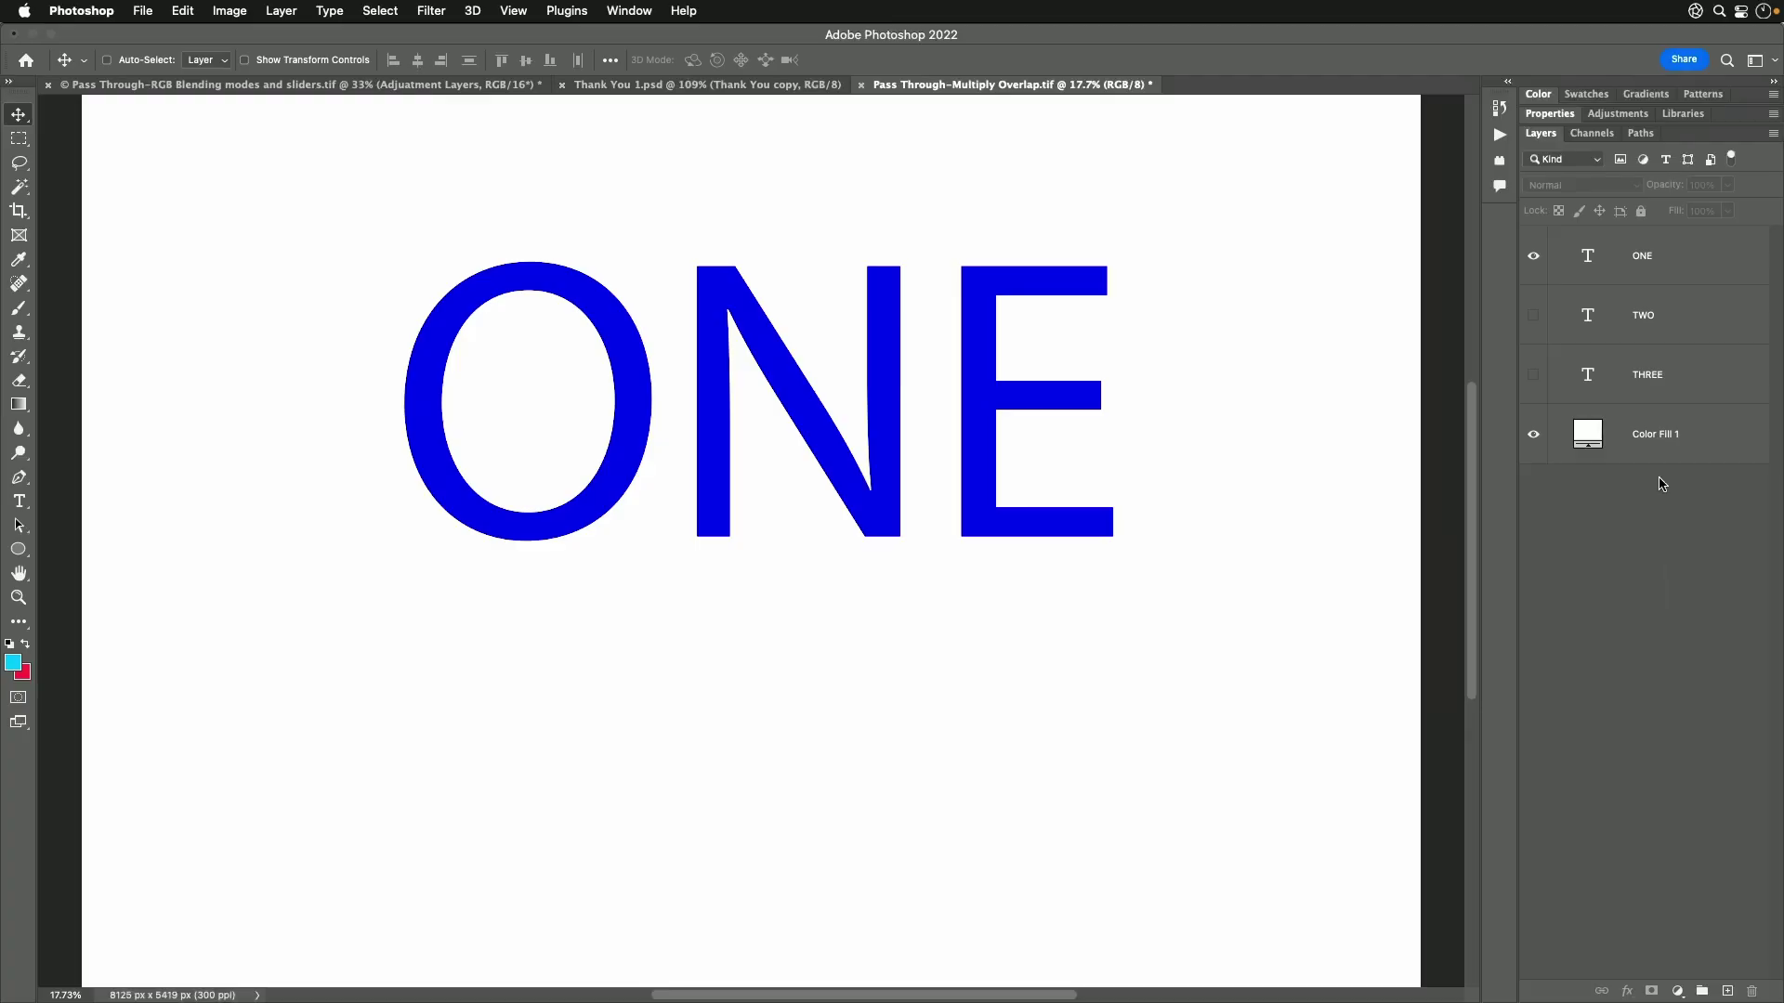
Step: Show the TWO and THREE text layers and set all three text layers to the Difference blend mode
click(1531, 320)
click(1528, 375)
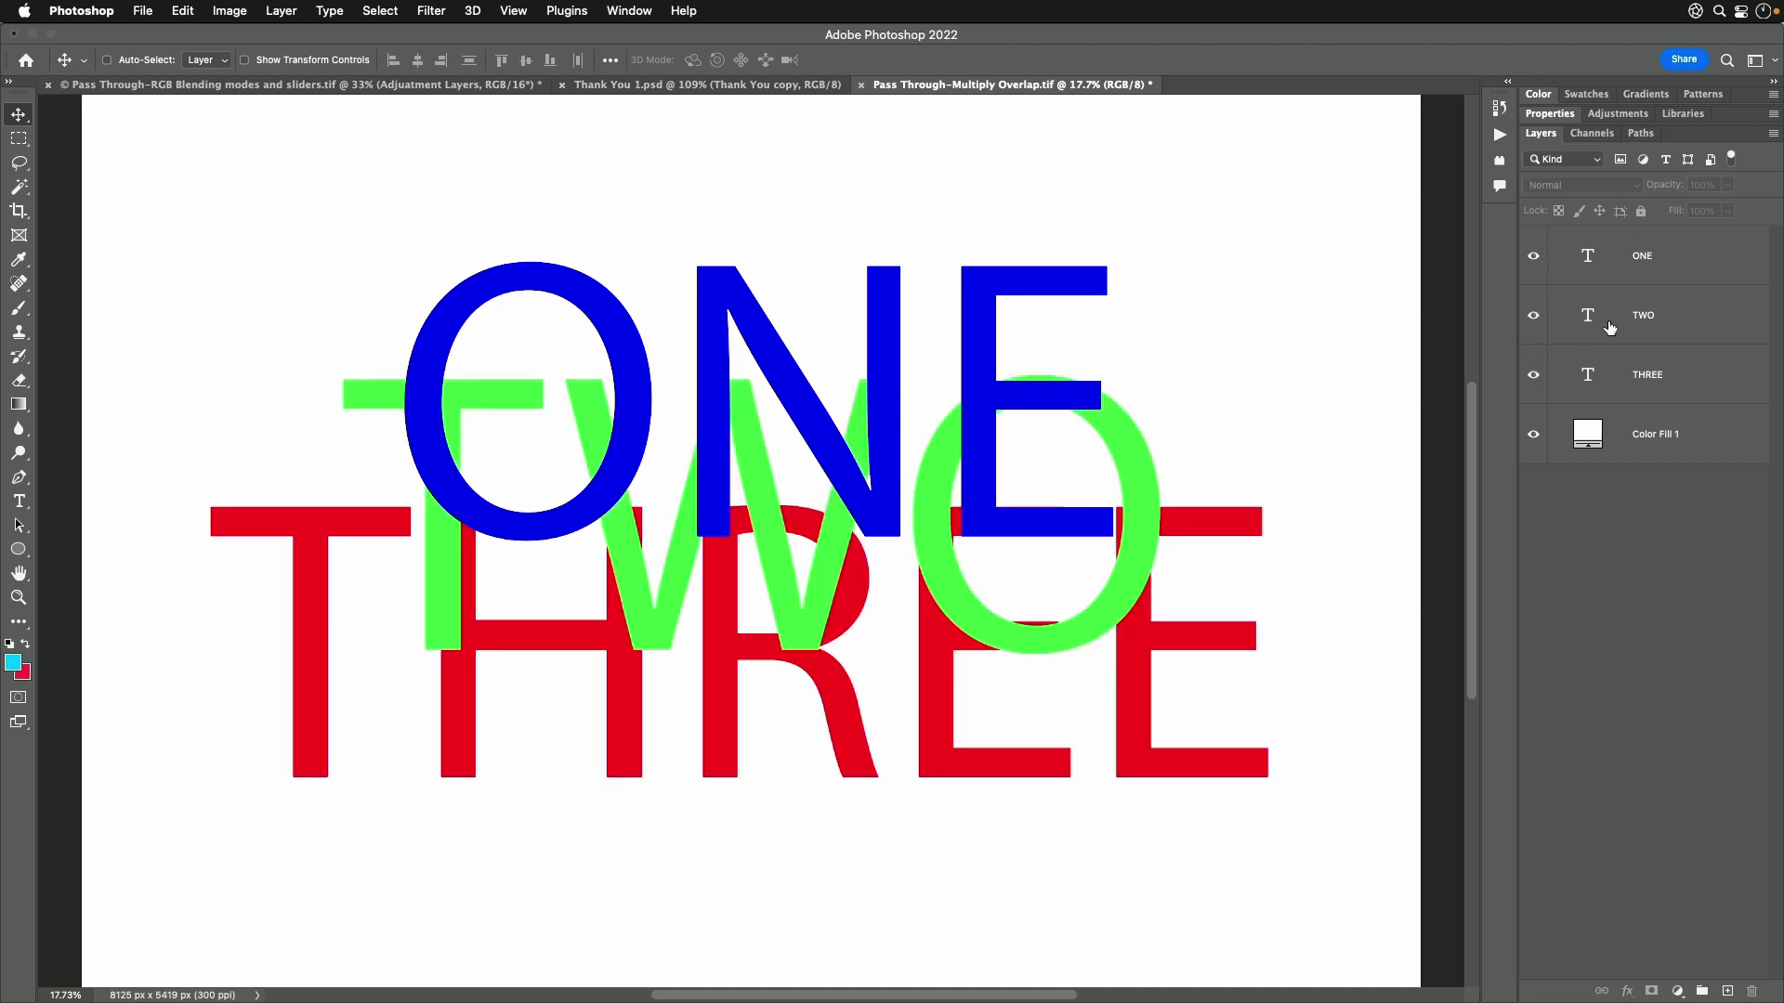
click(1649, 279)
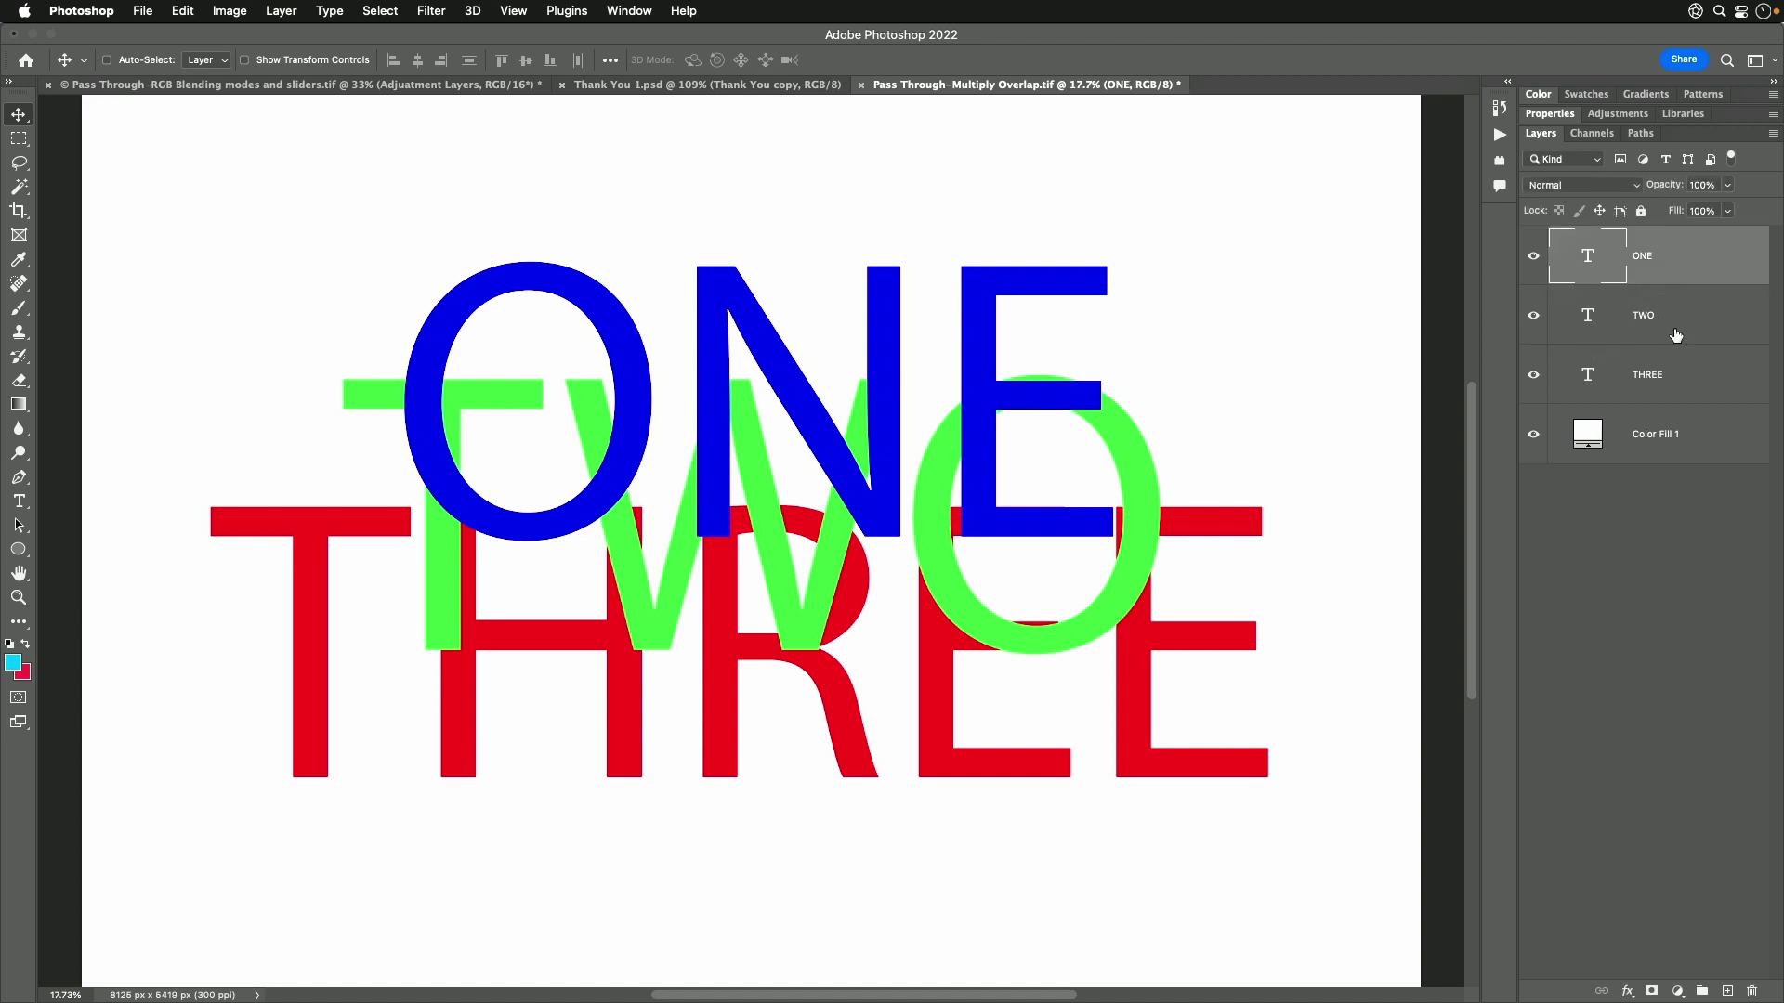
shift+click(1654, 375)
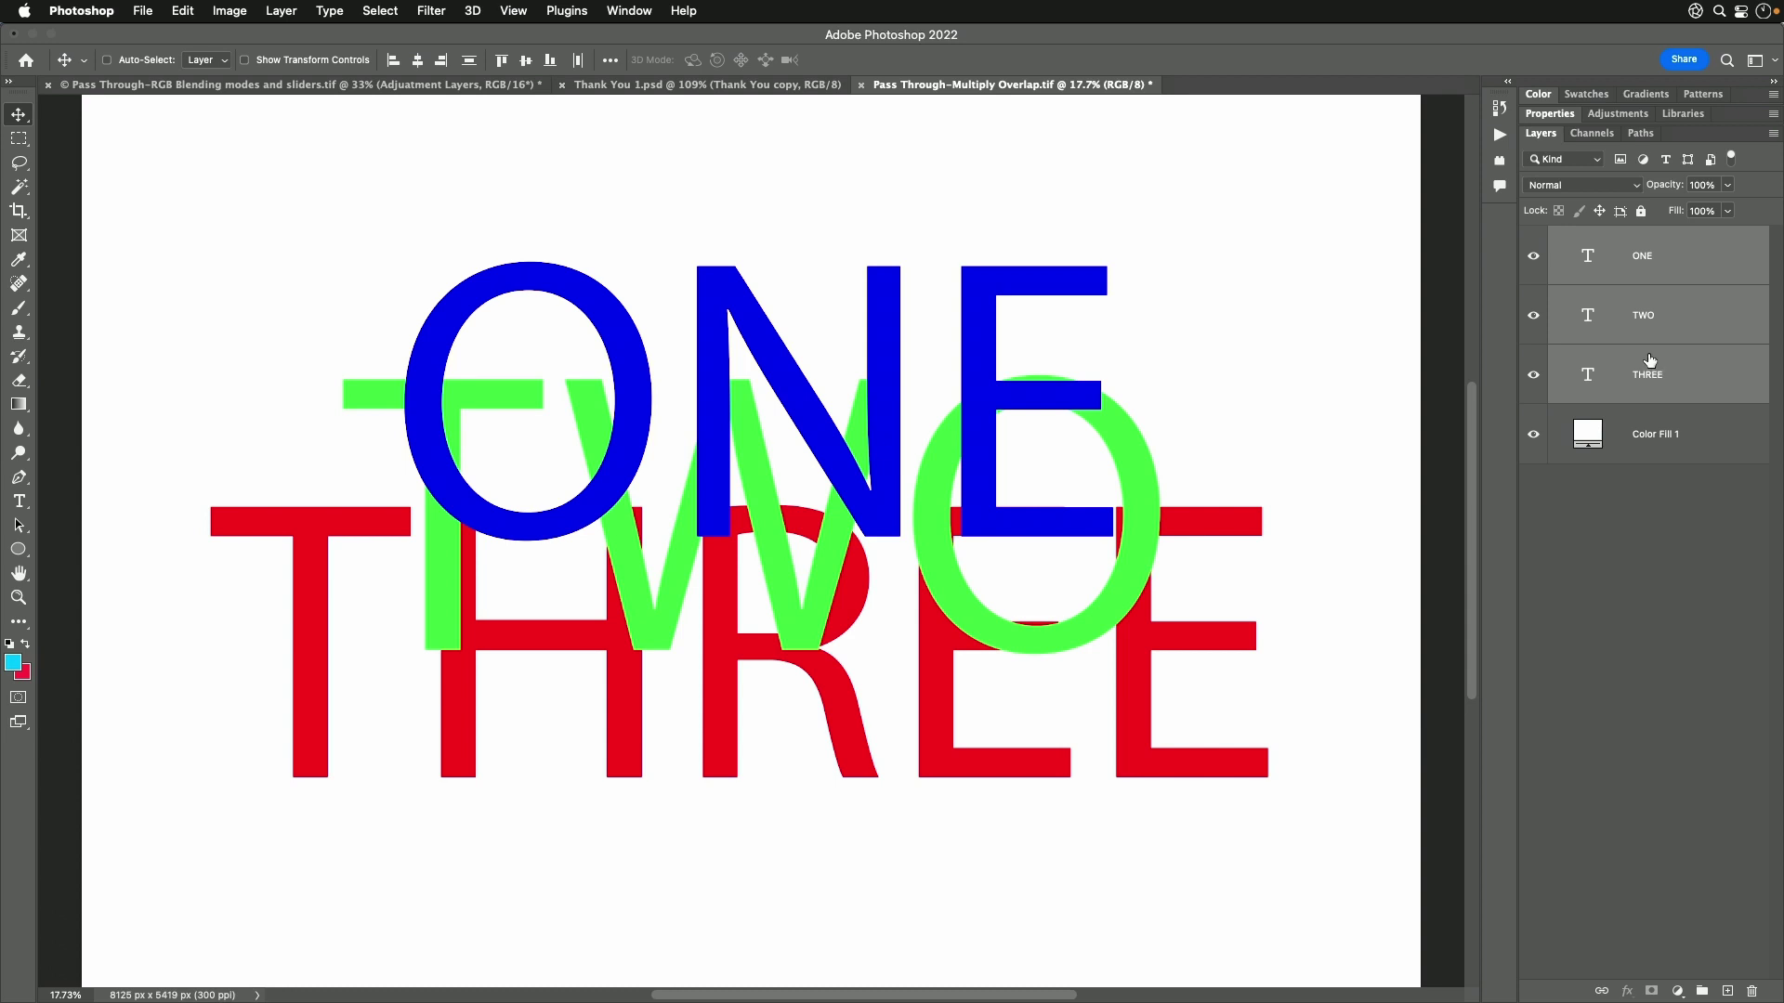
click(1623, 187)
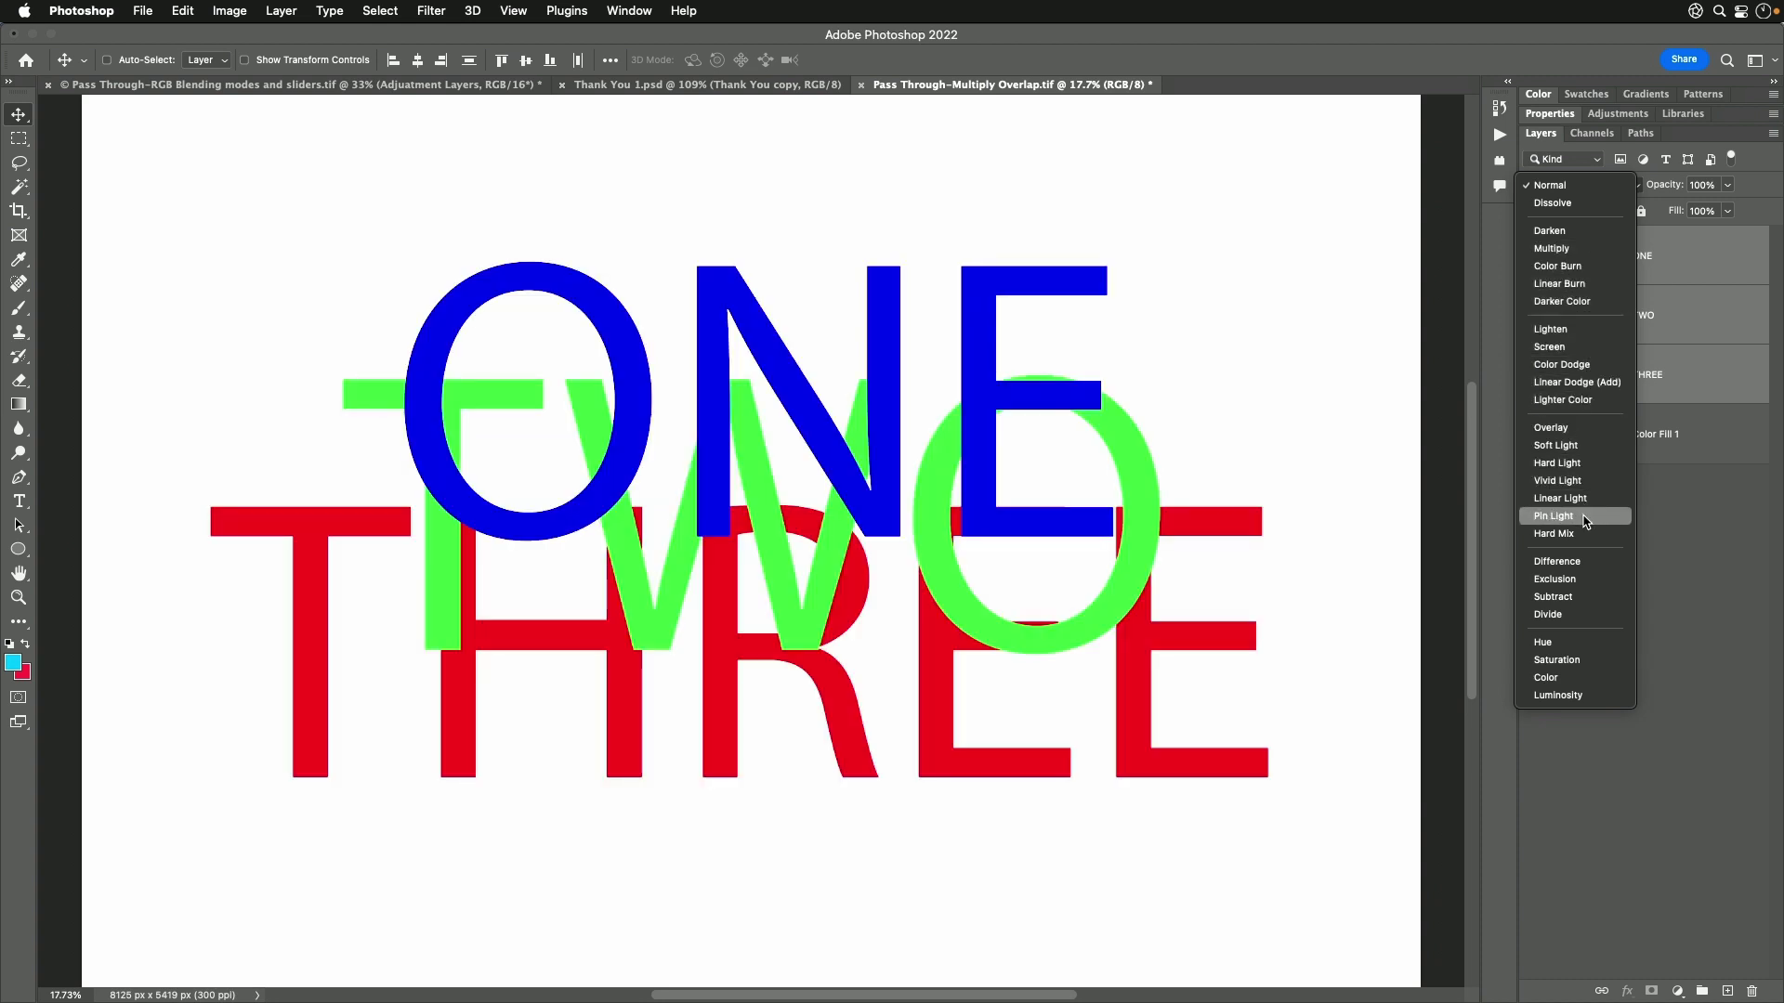
click(1586, 566)
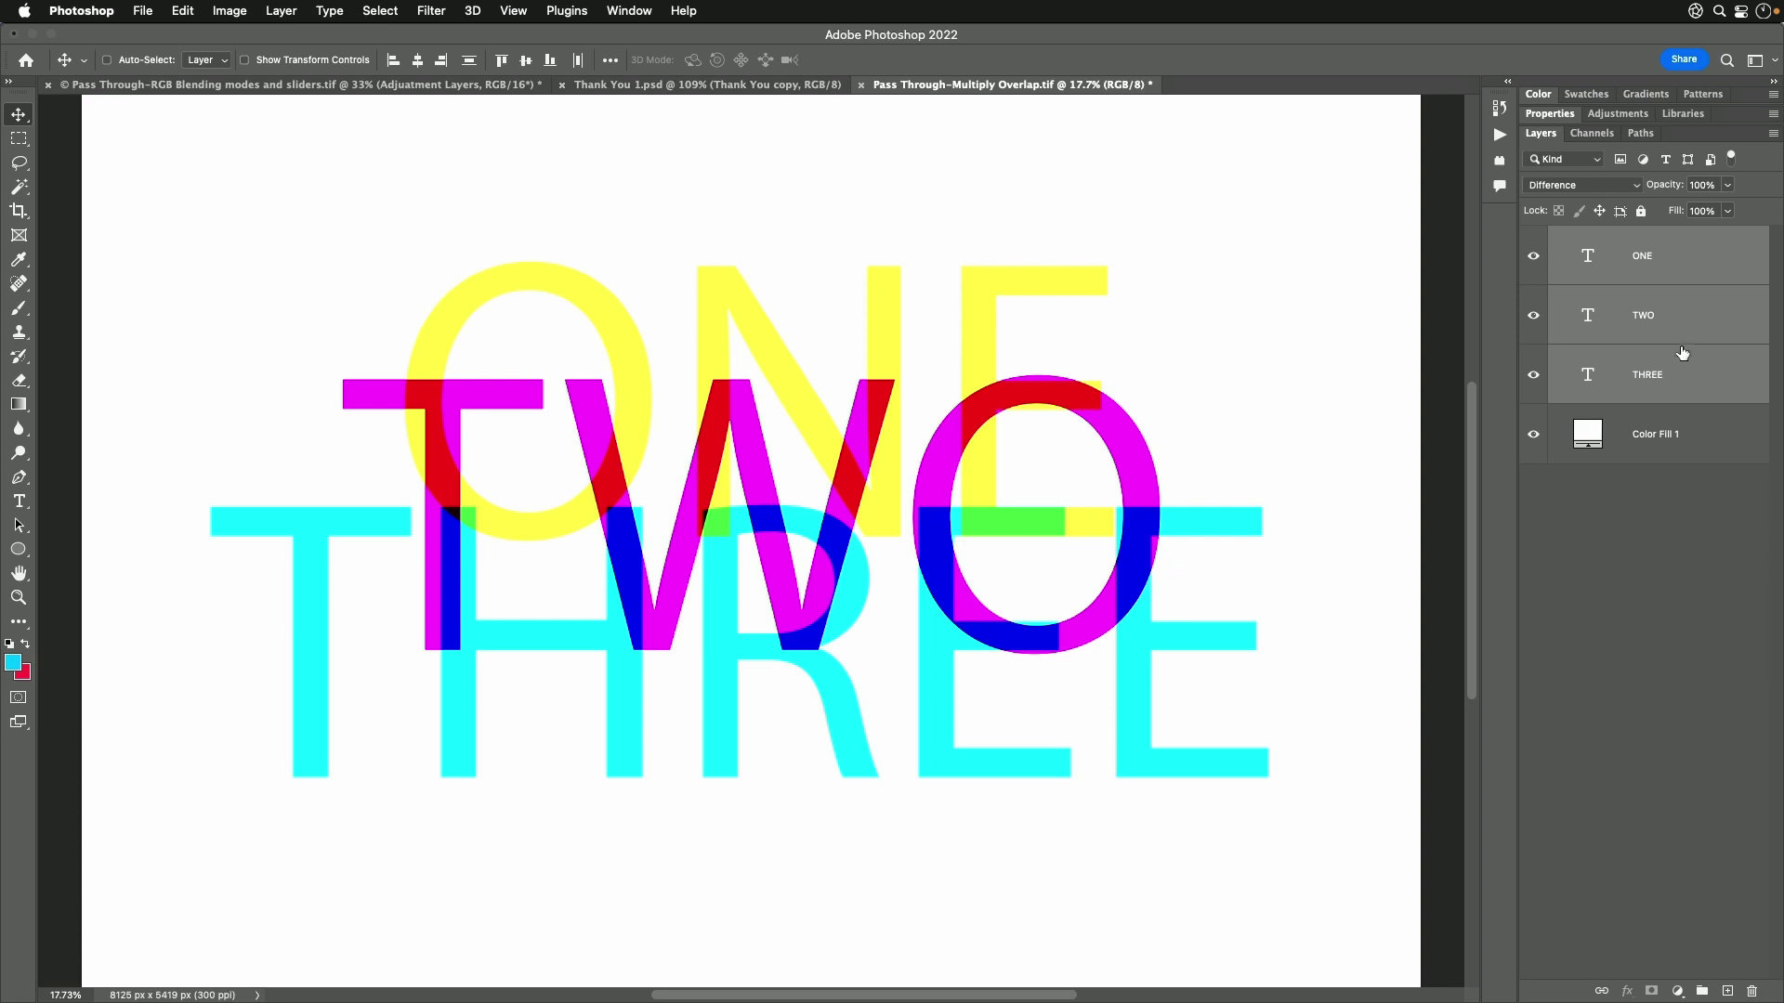
Step: Group the ONE, TWO and THREE text layers and expand the new group
click(1702, 992)
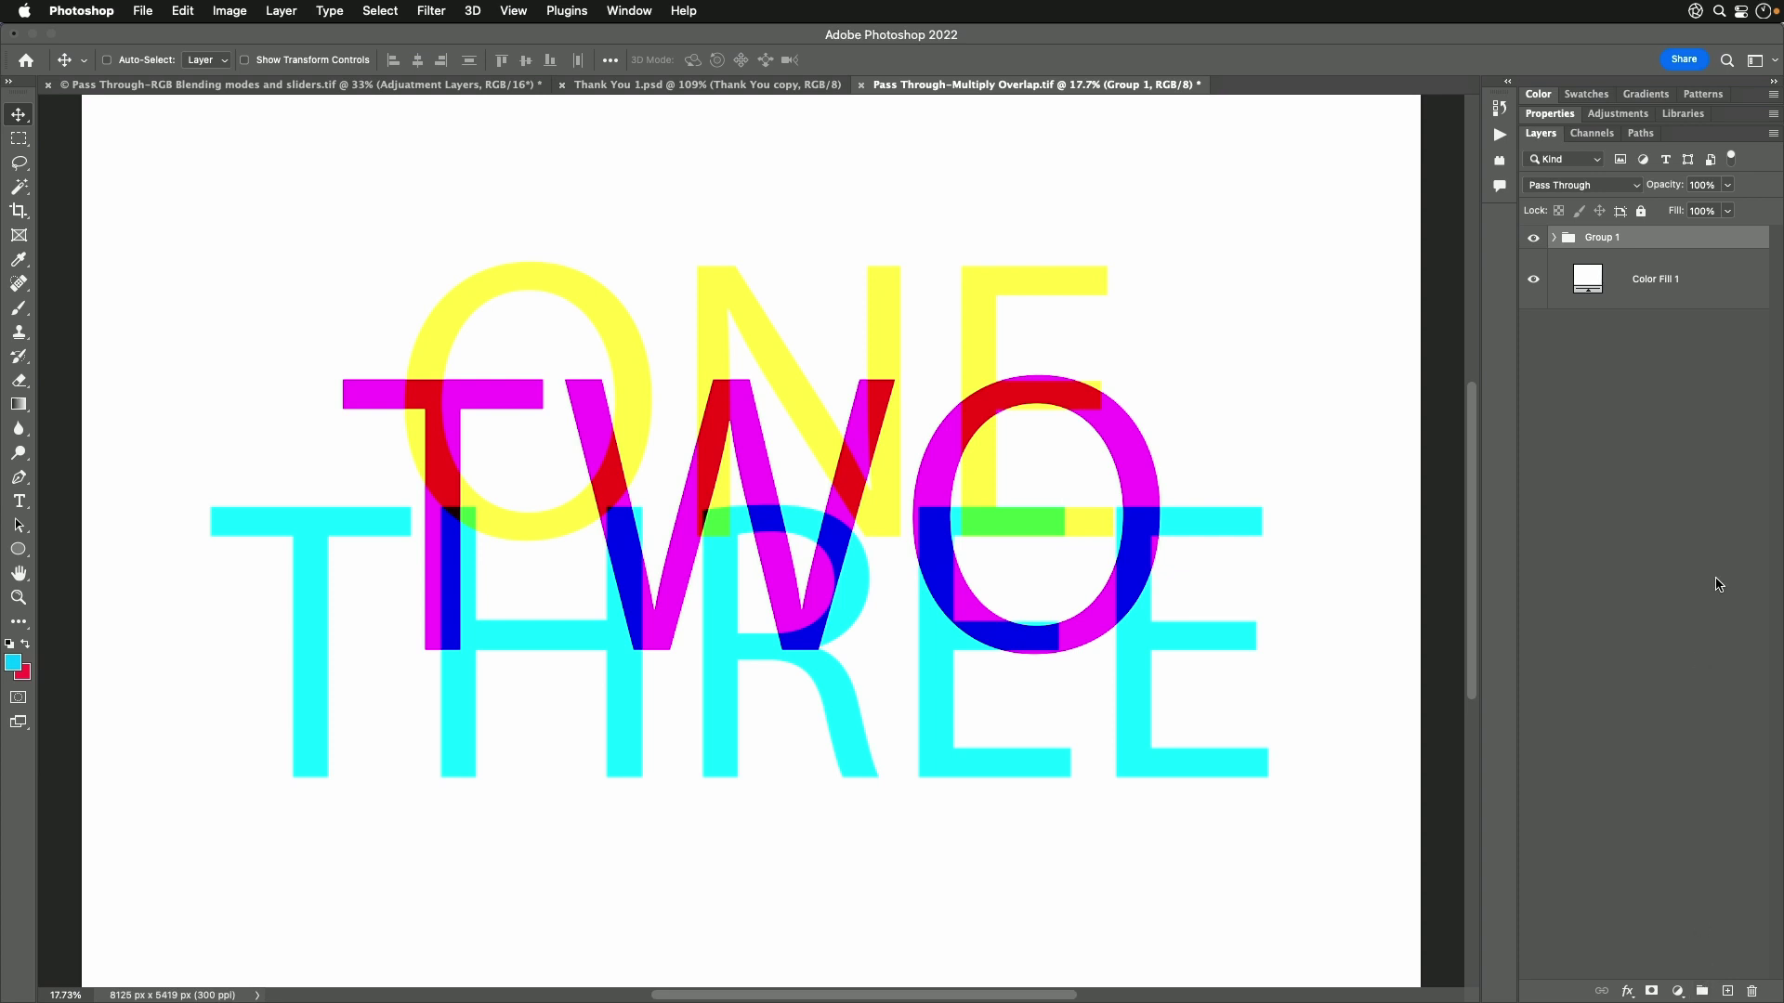
click(1553, 238)
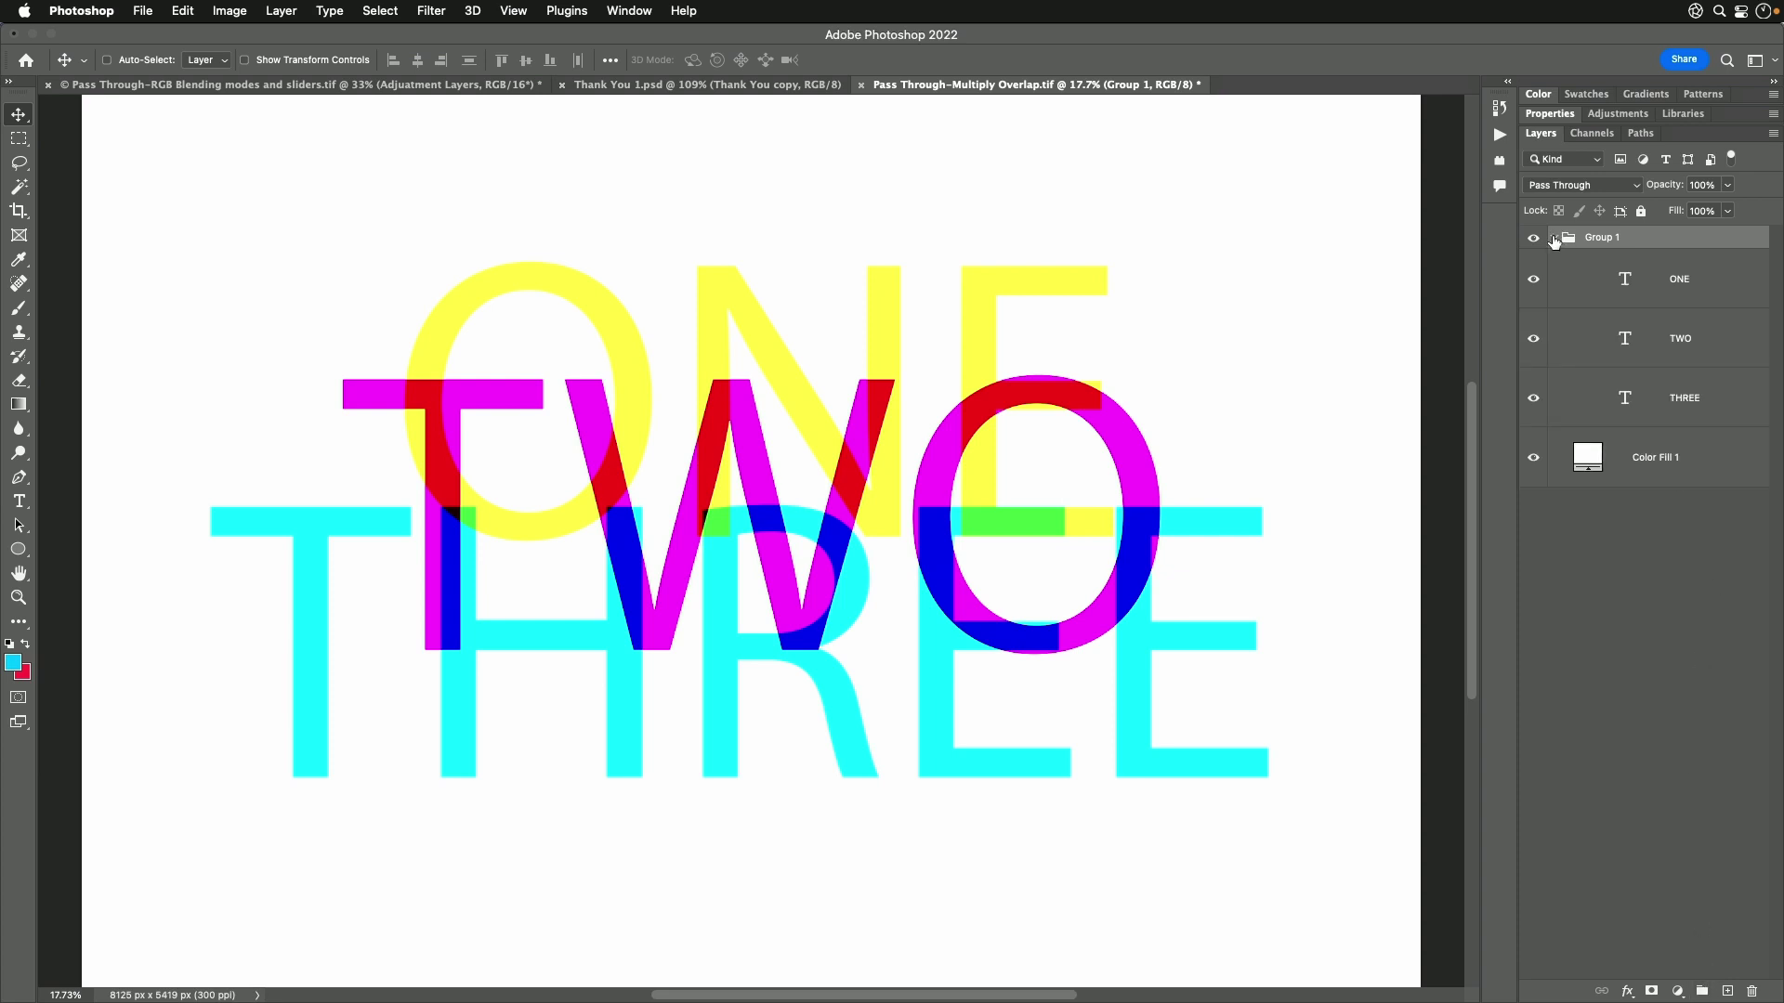
Step: Check the blend mode of each text layer in the group, and review the blend modes offered for the group
click(1673, 283)
click(1679, 348)
click(1684, 390)
click(1672, 279)
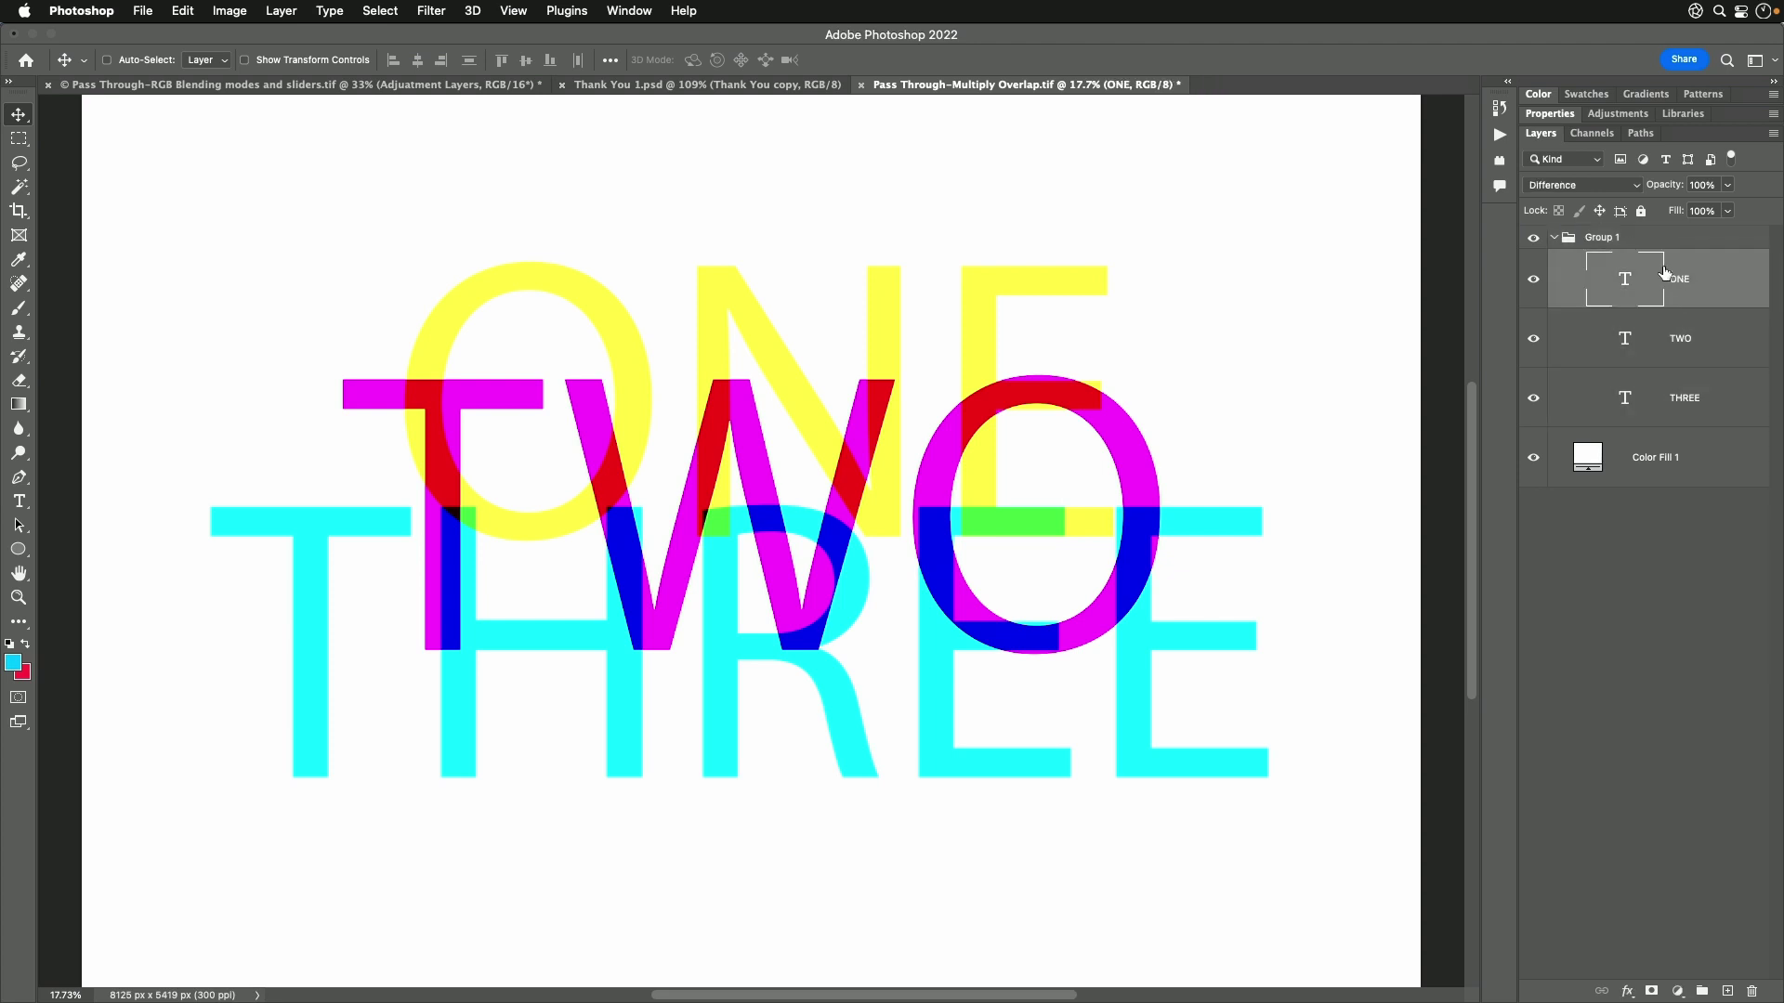
click(1599, 236)
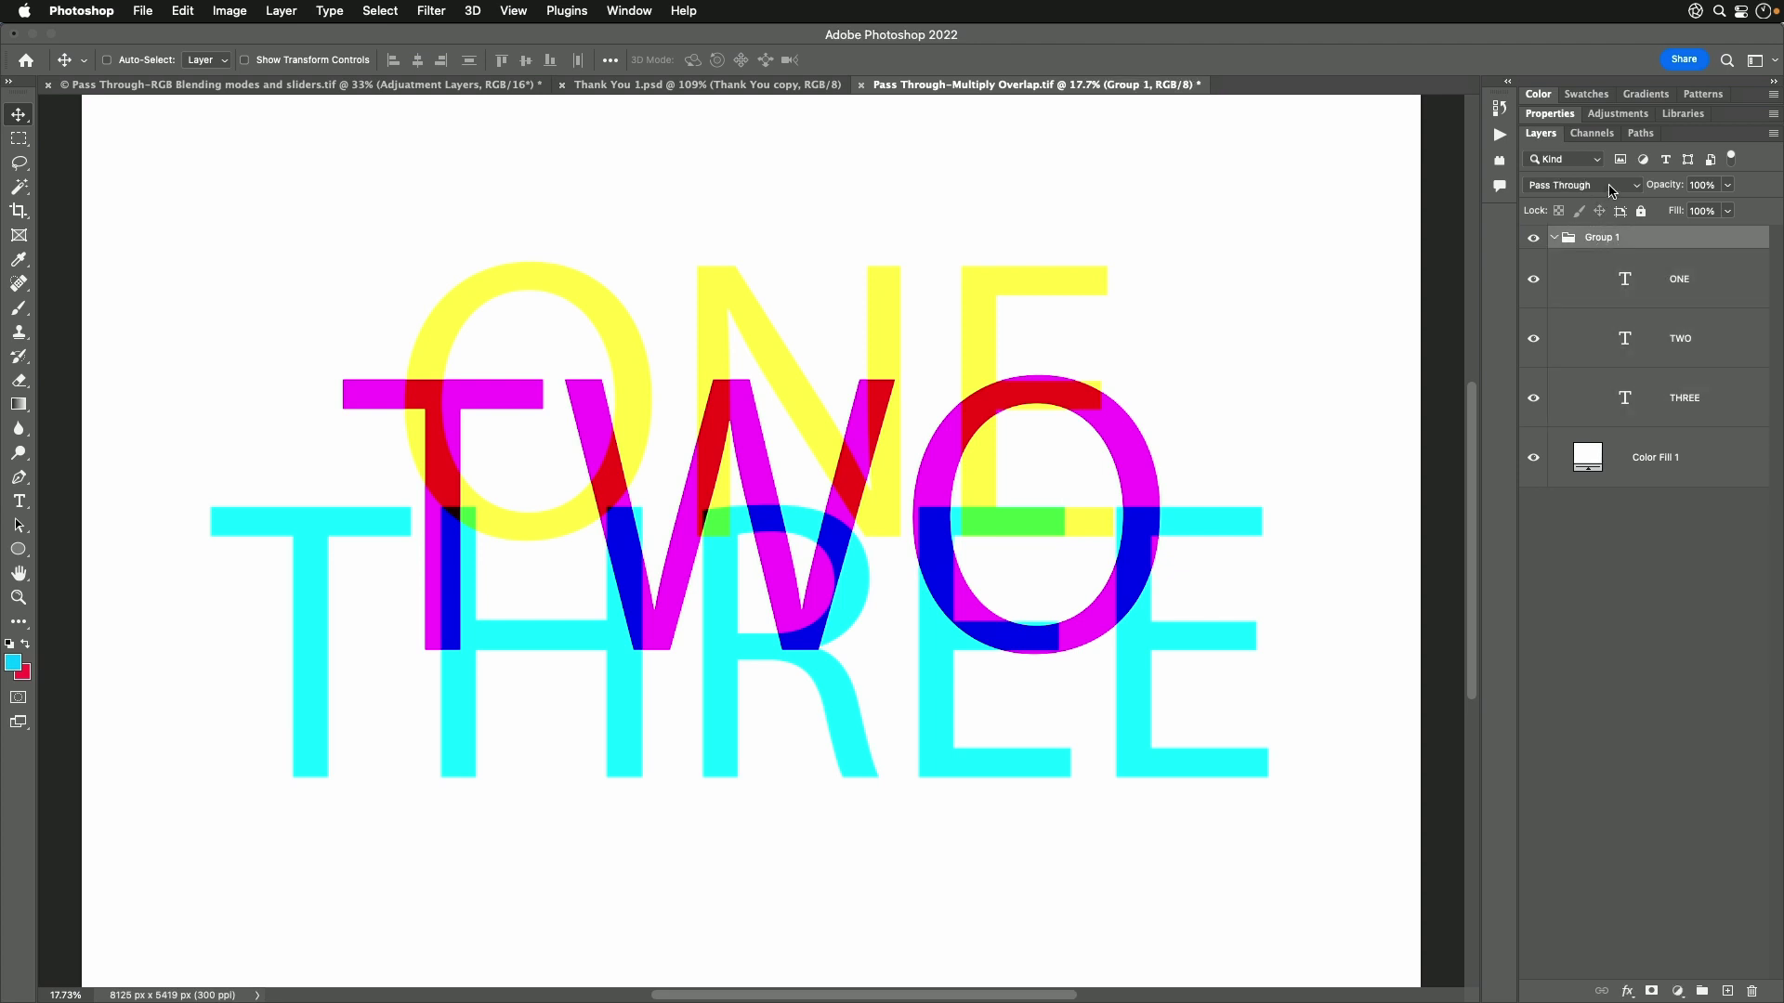
click(1612, 190)
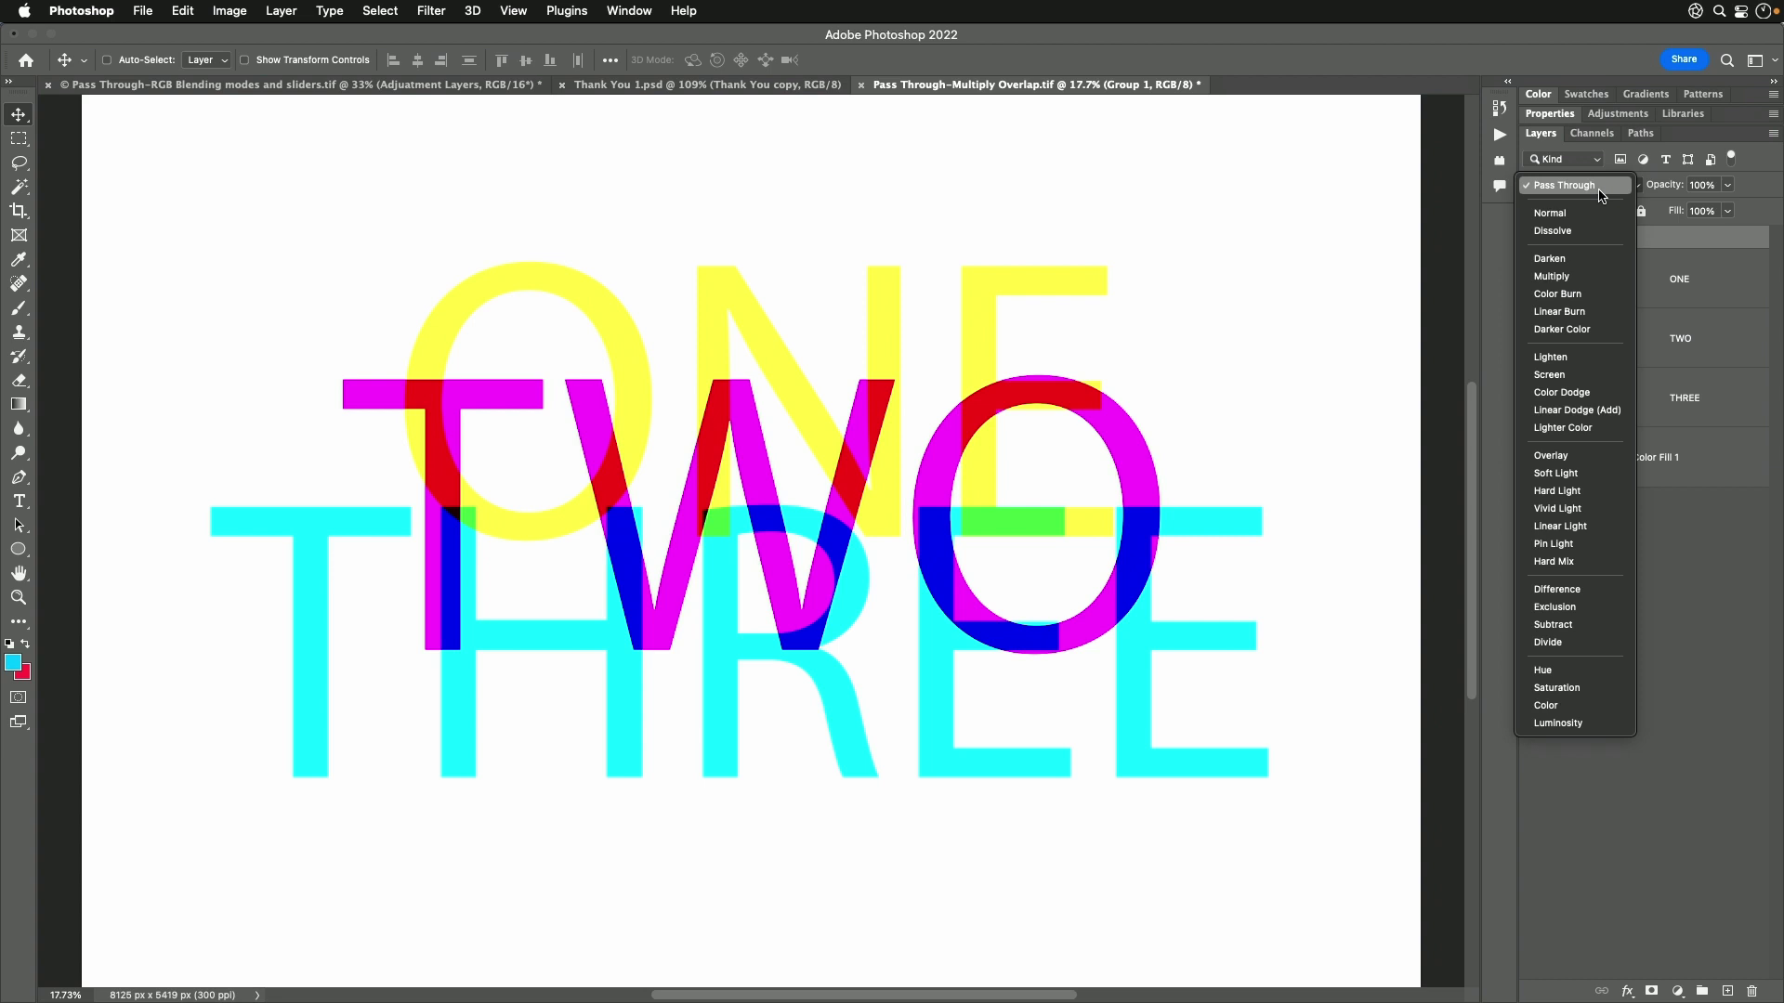
click(1600, 195)
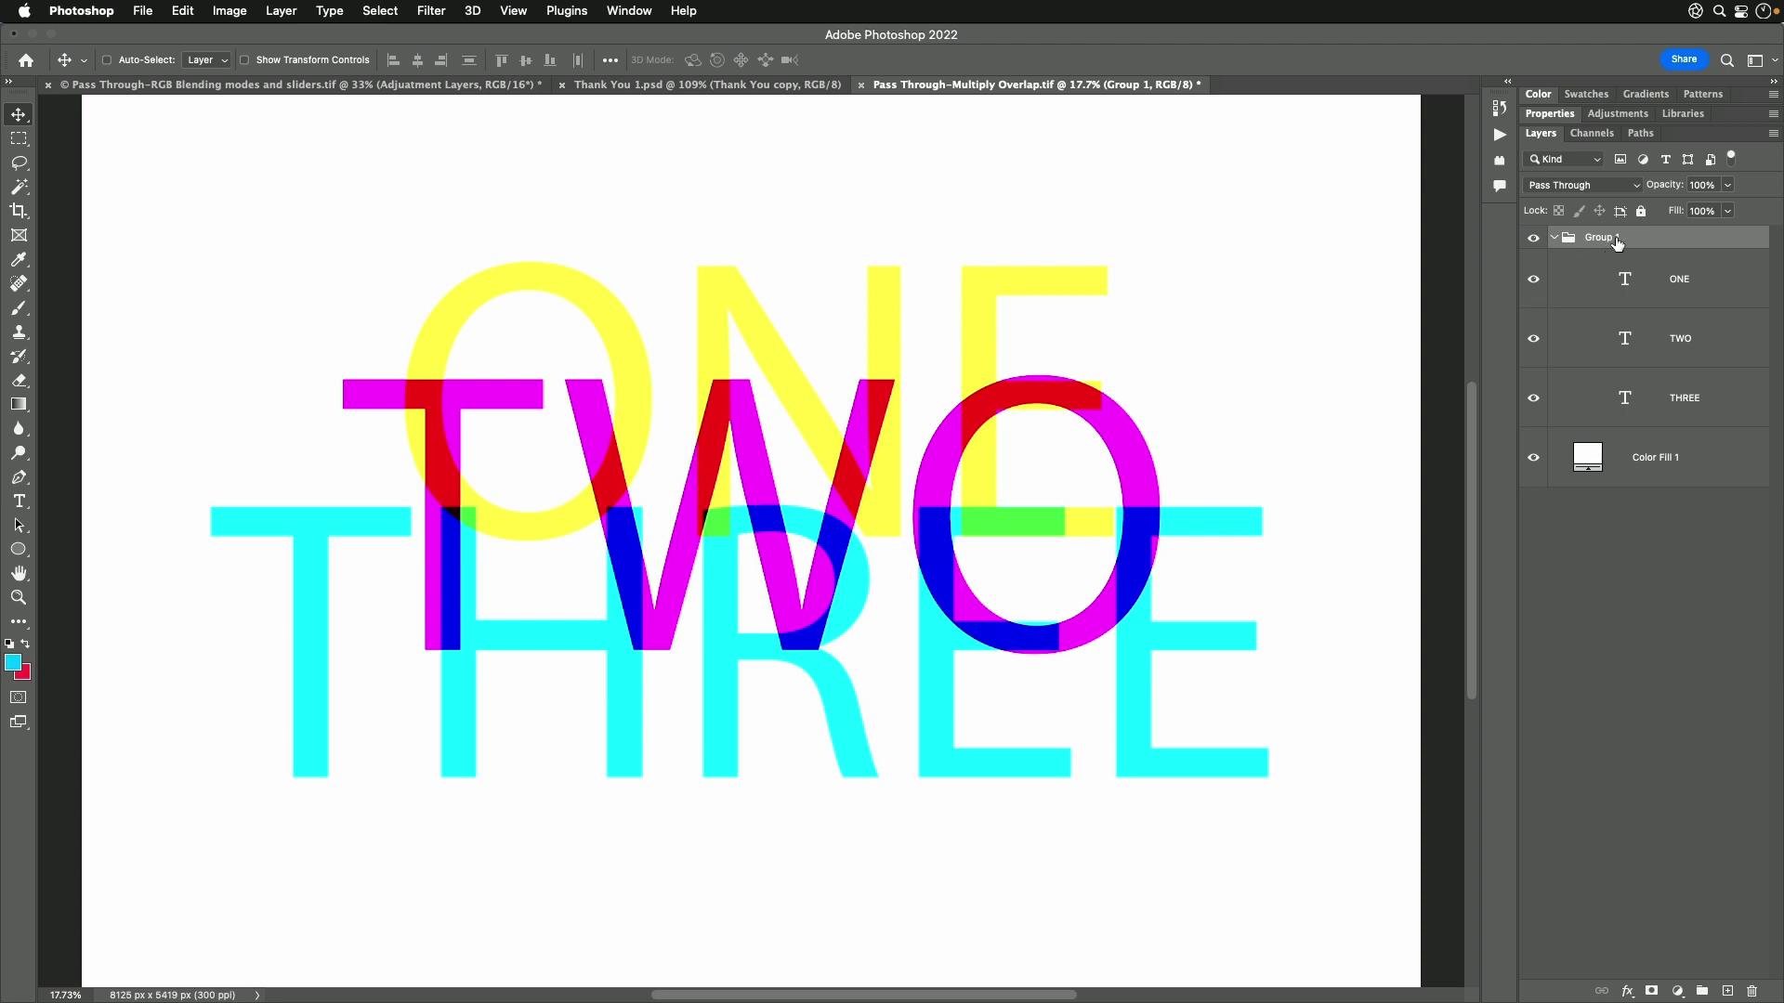
Step: Move the whole text group slightly up and to the left on the canvas, keeping its size
mouse_move(1335, 420)
mouse_down()
mouse_move(1266, 398)
mouse_move(1329, 297)
mouse_move(1164, 380)
mouse_move(1218, 502)
mouse_move(1306, 402)
mouse_up()
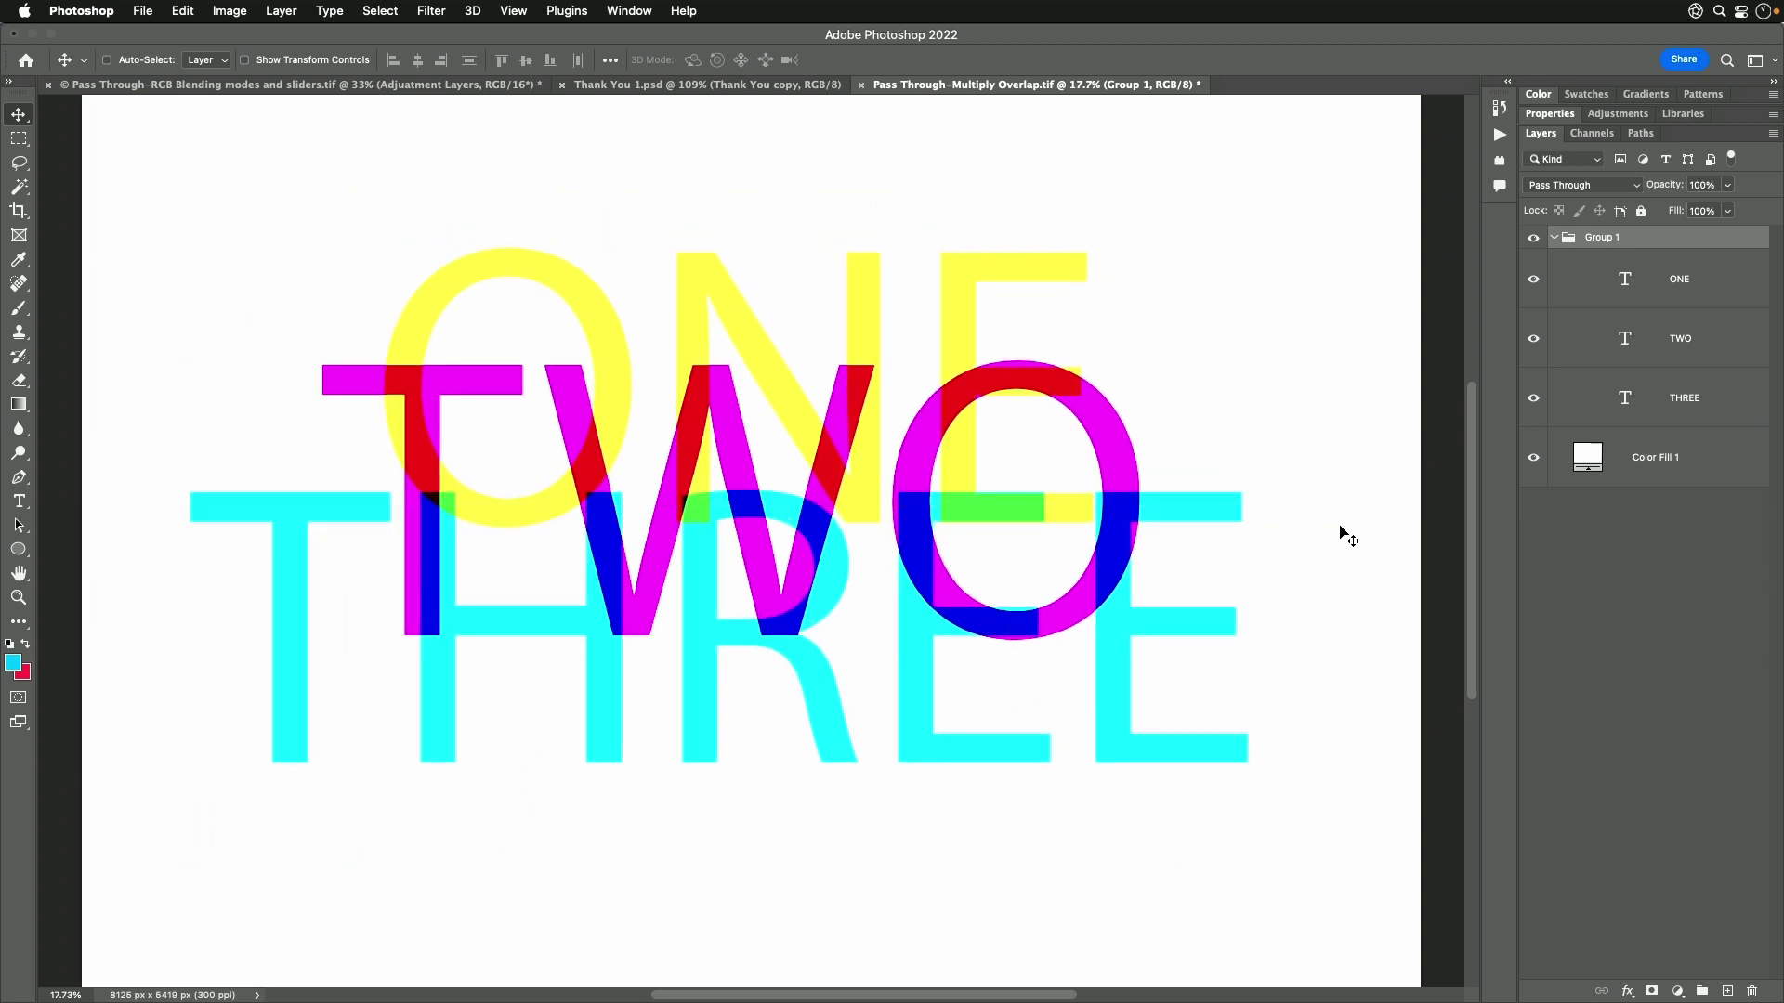
key(super+t)
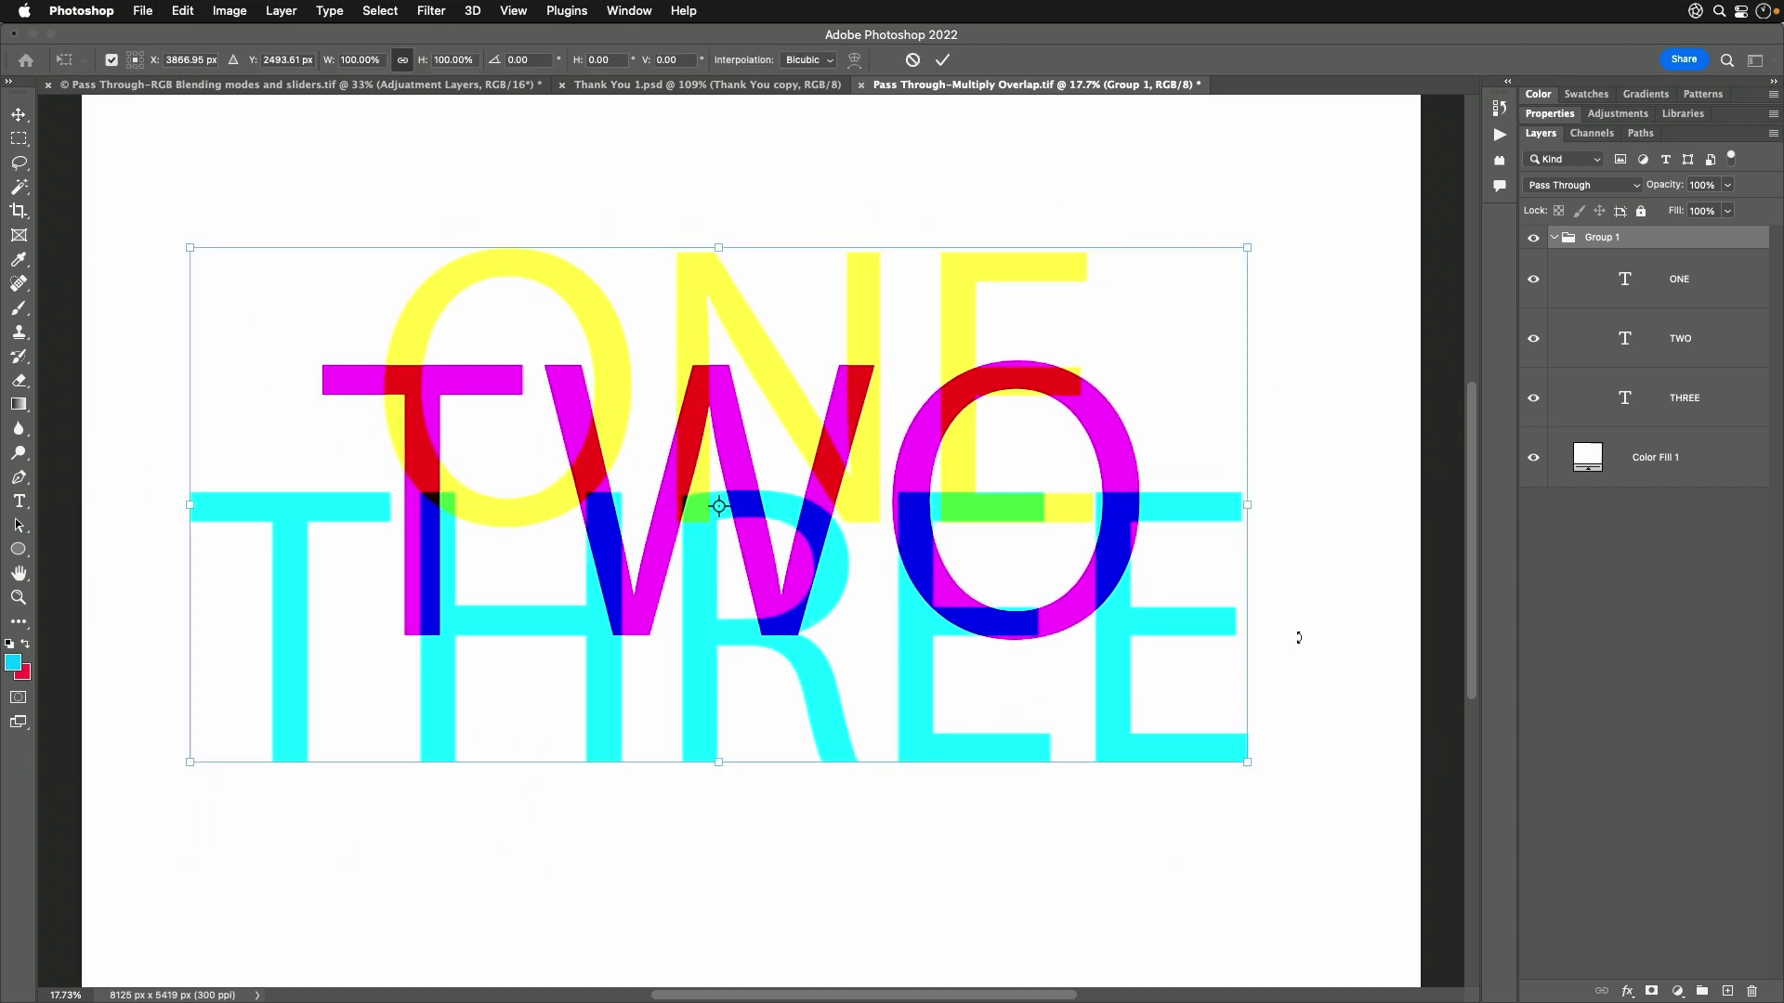
drag(1248, 763, 1246, 697)
key(Return)
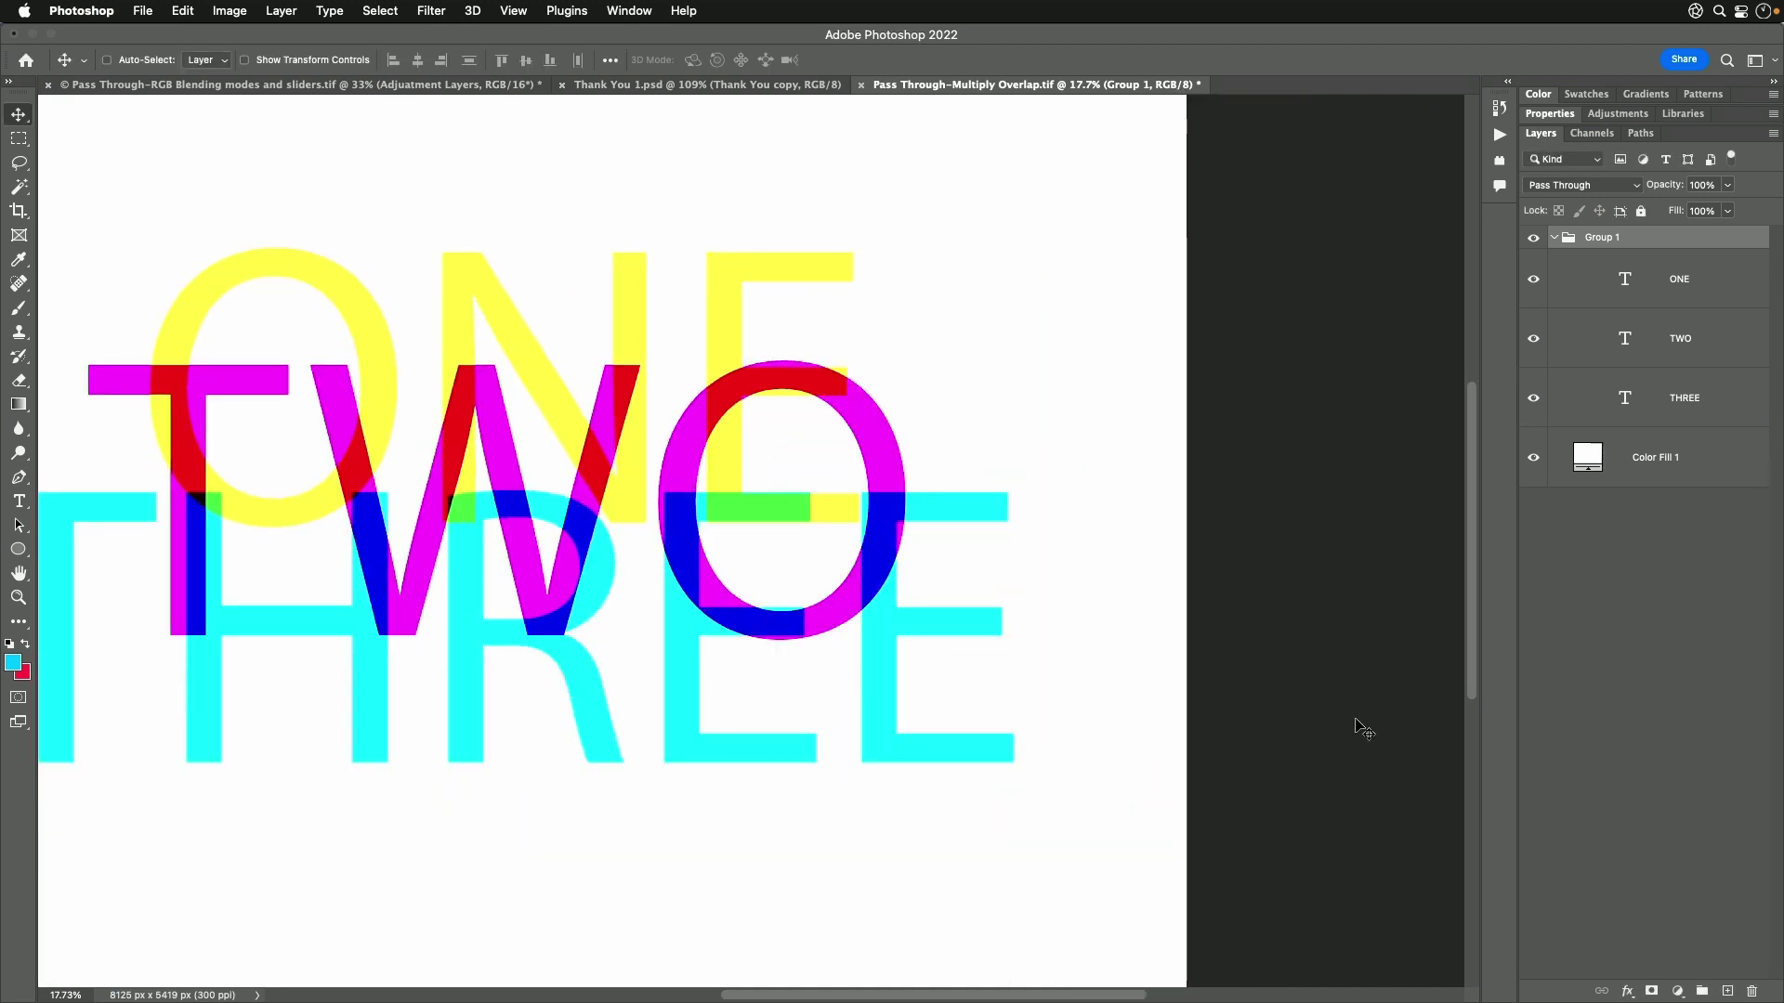
key(super+0)
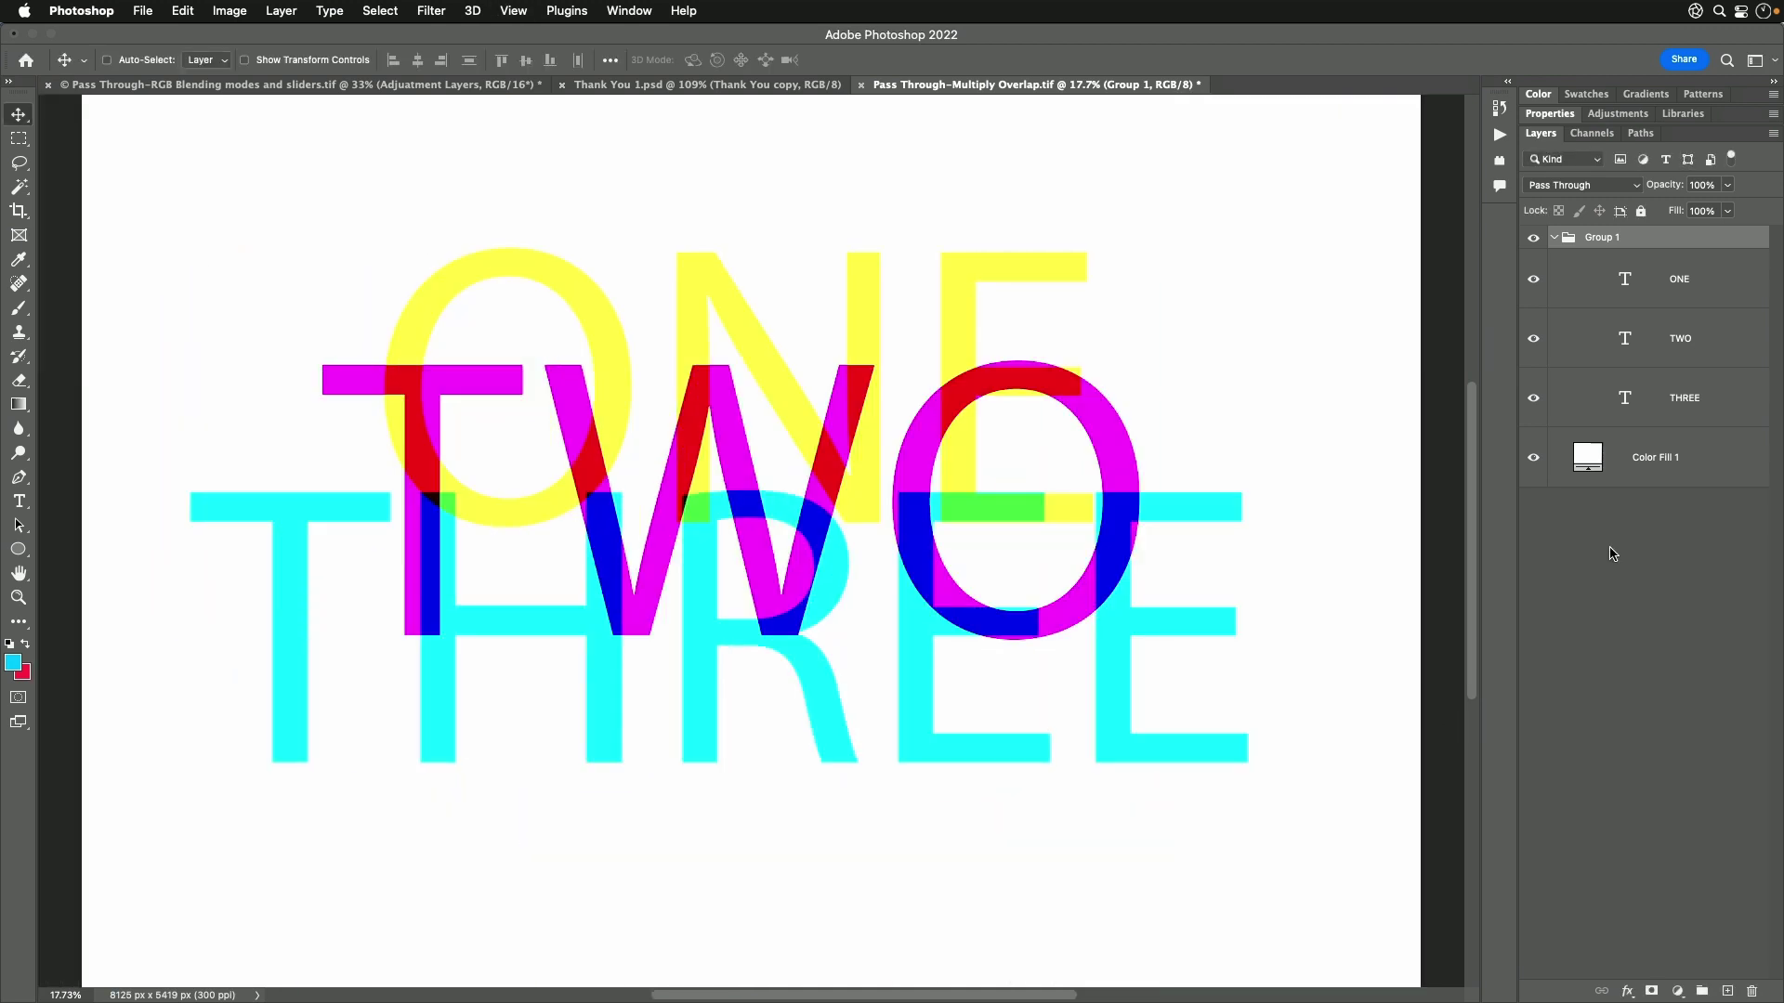
Step: Compare the group's blend mode with those of the ONE, TWO and THREE layers inside it
click(1677, 282)
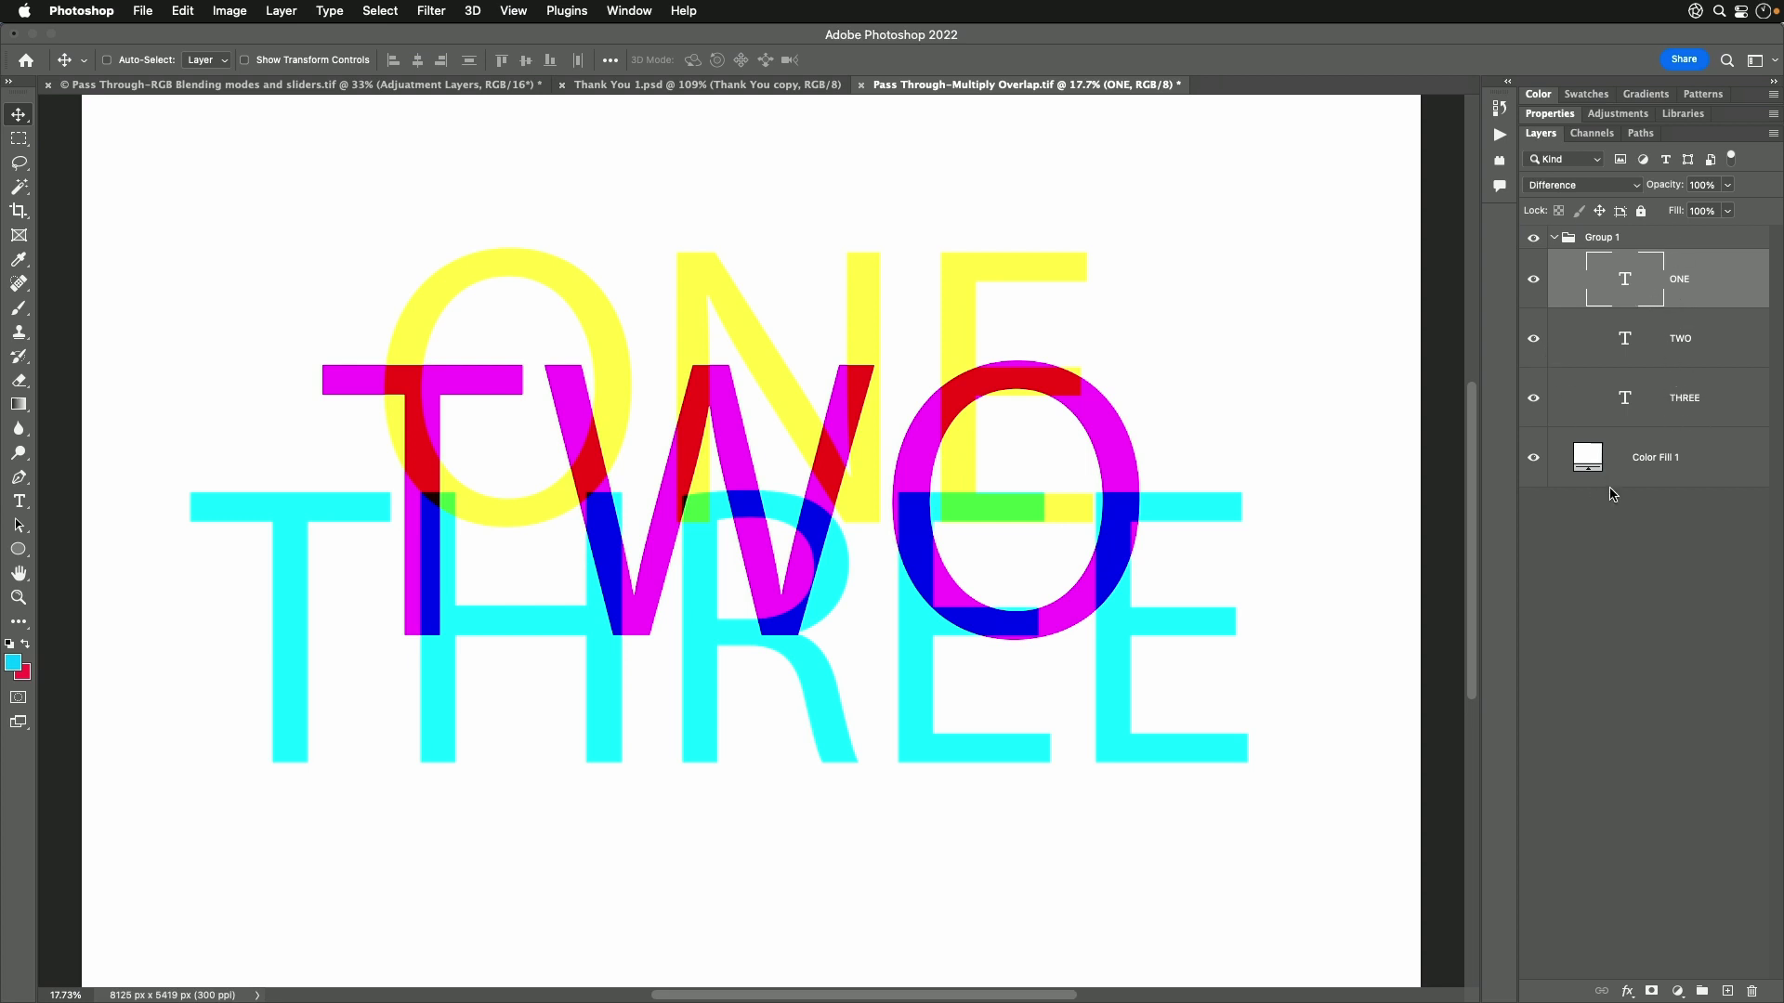
click(1615, 239)
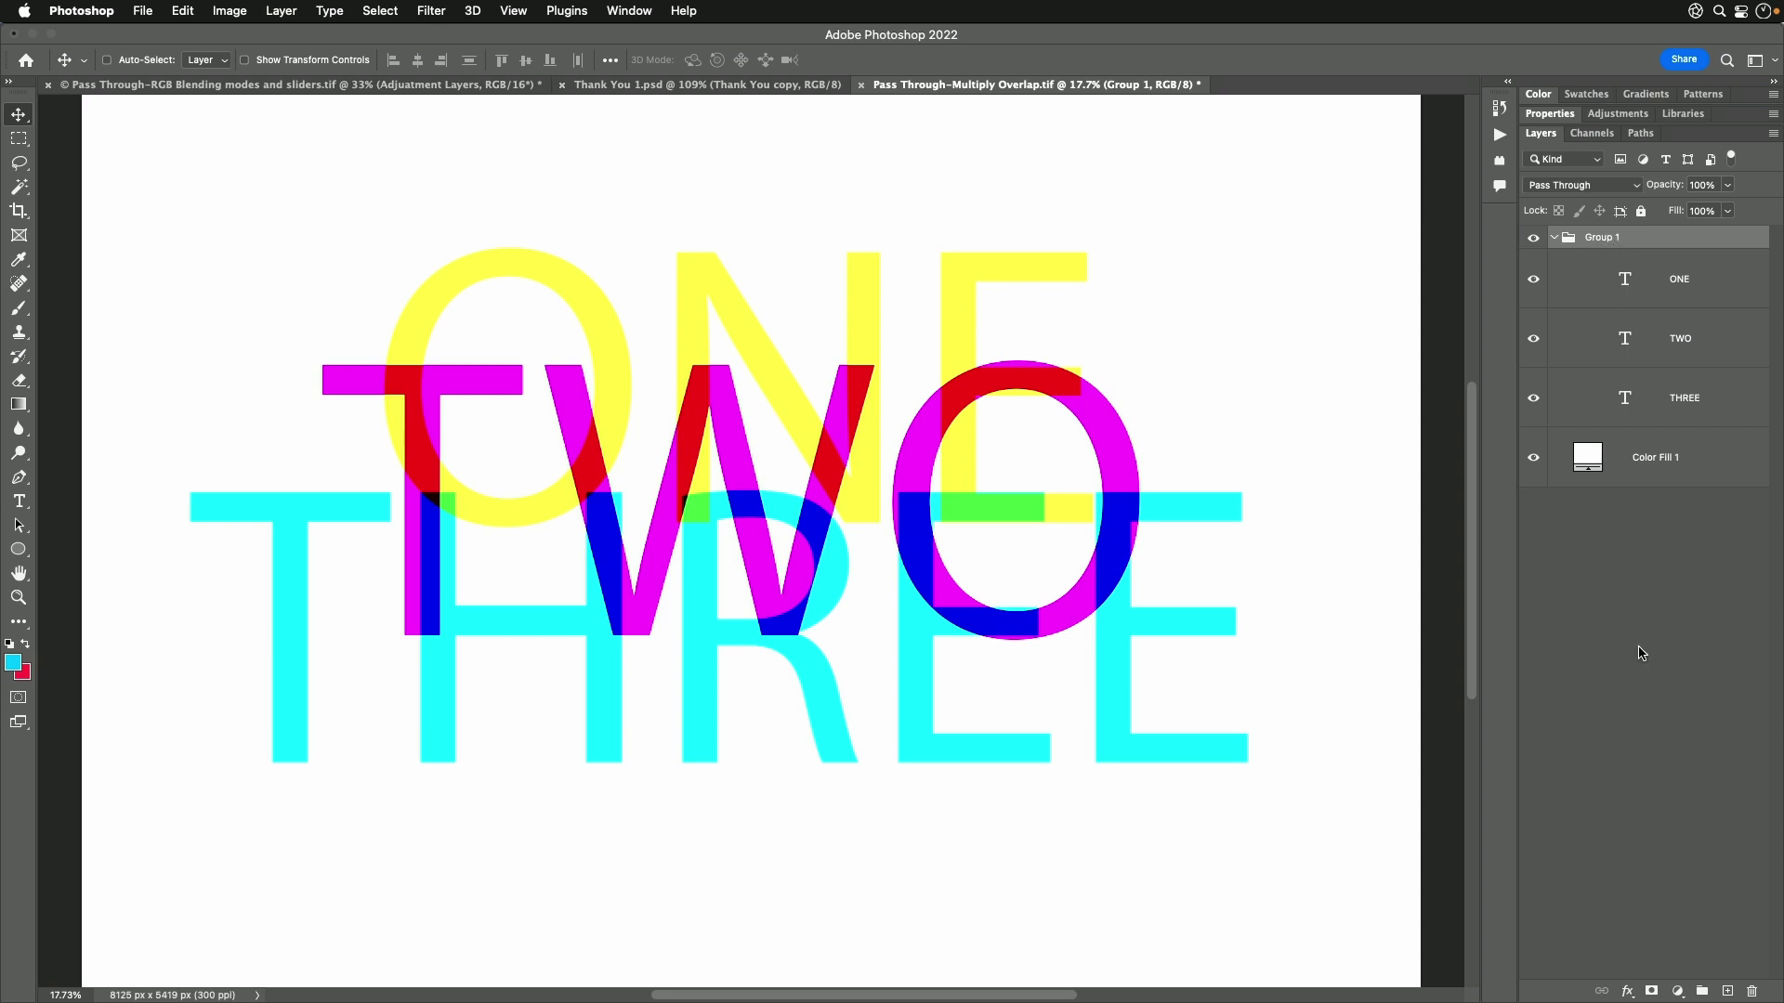
click(1622, 187)
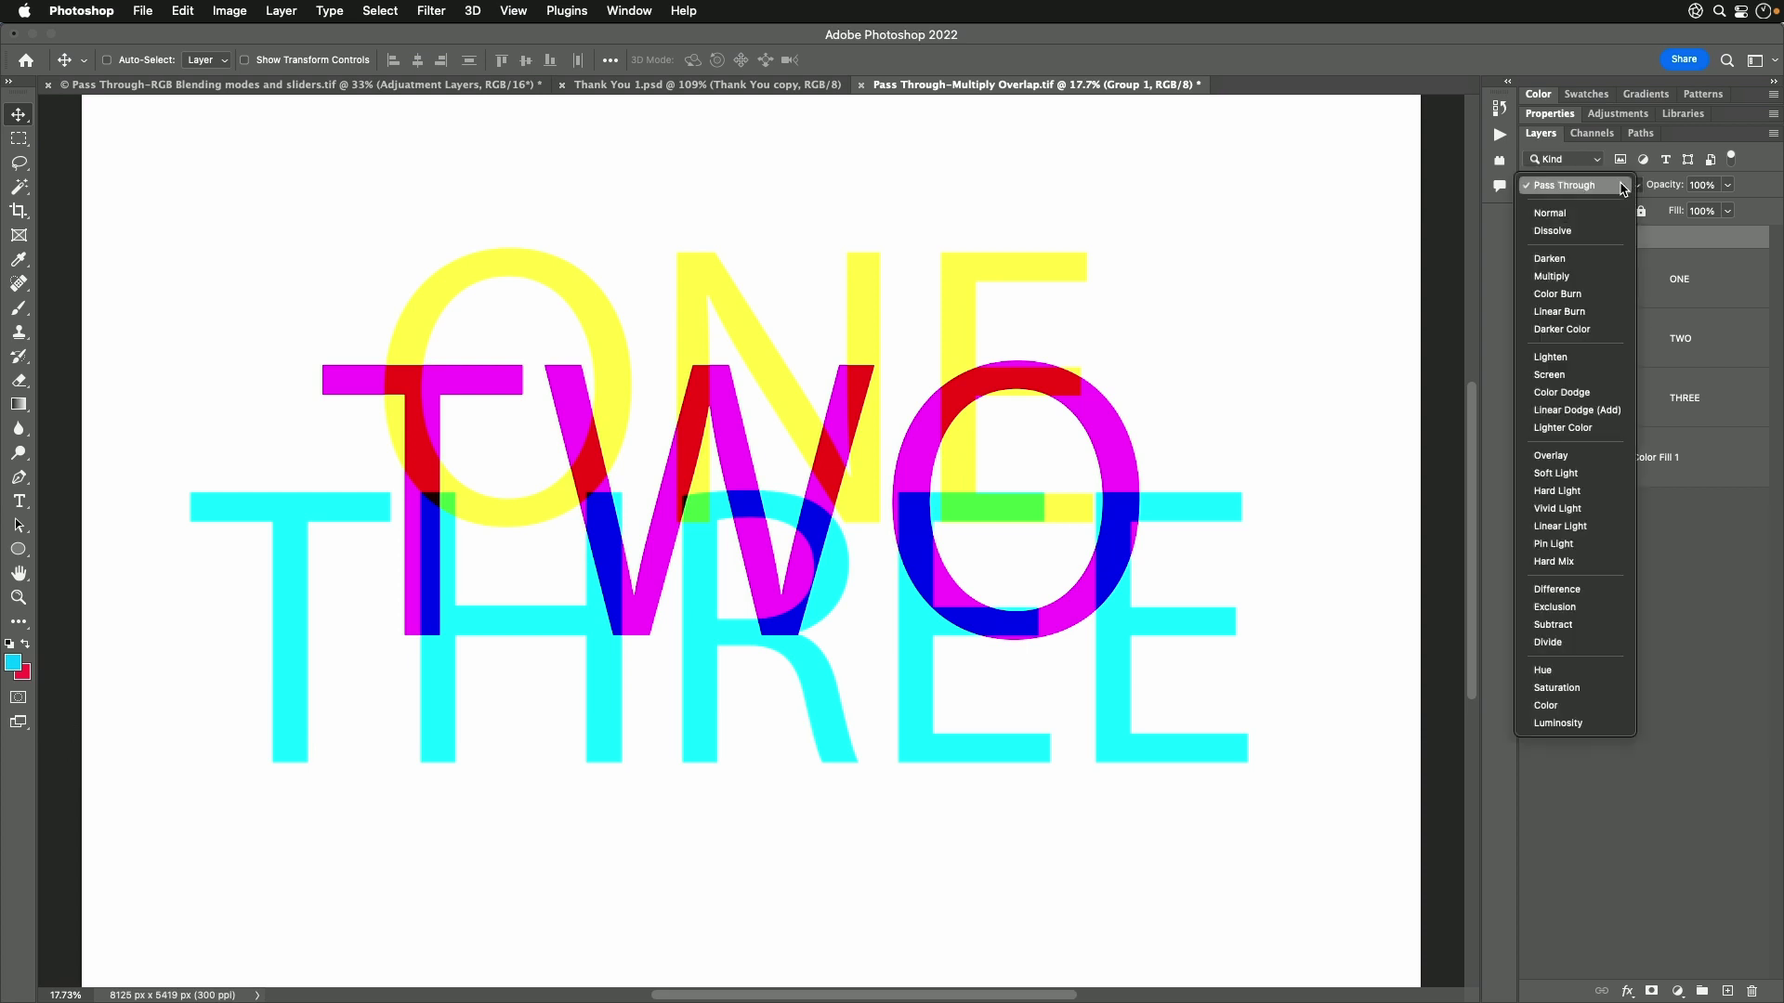
click(1622, 188)
click(1697, 293)
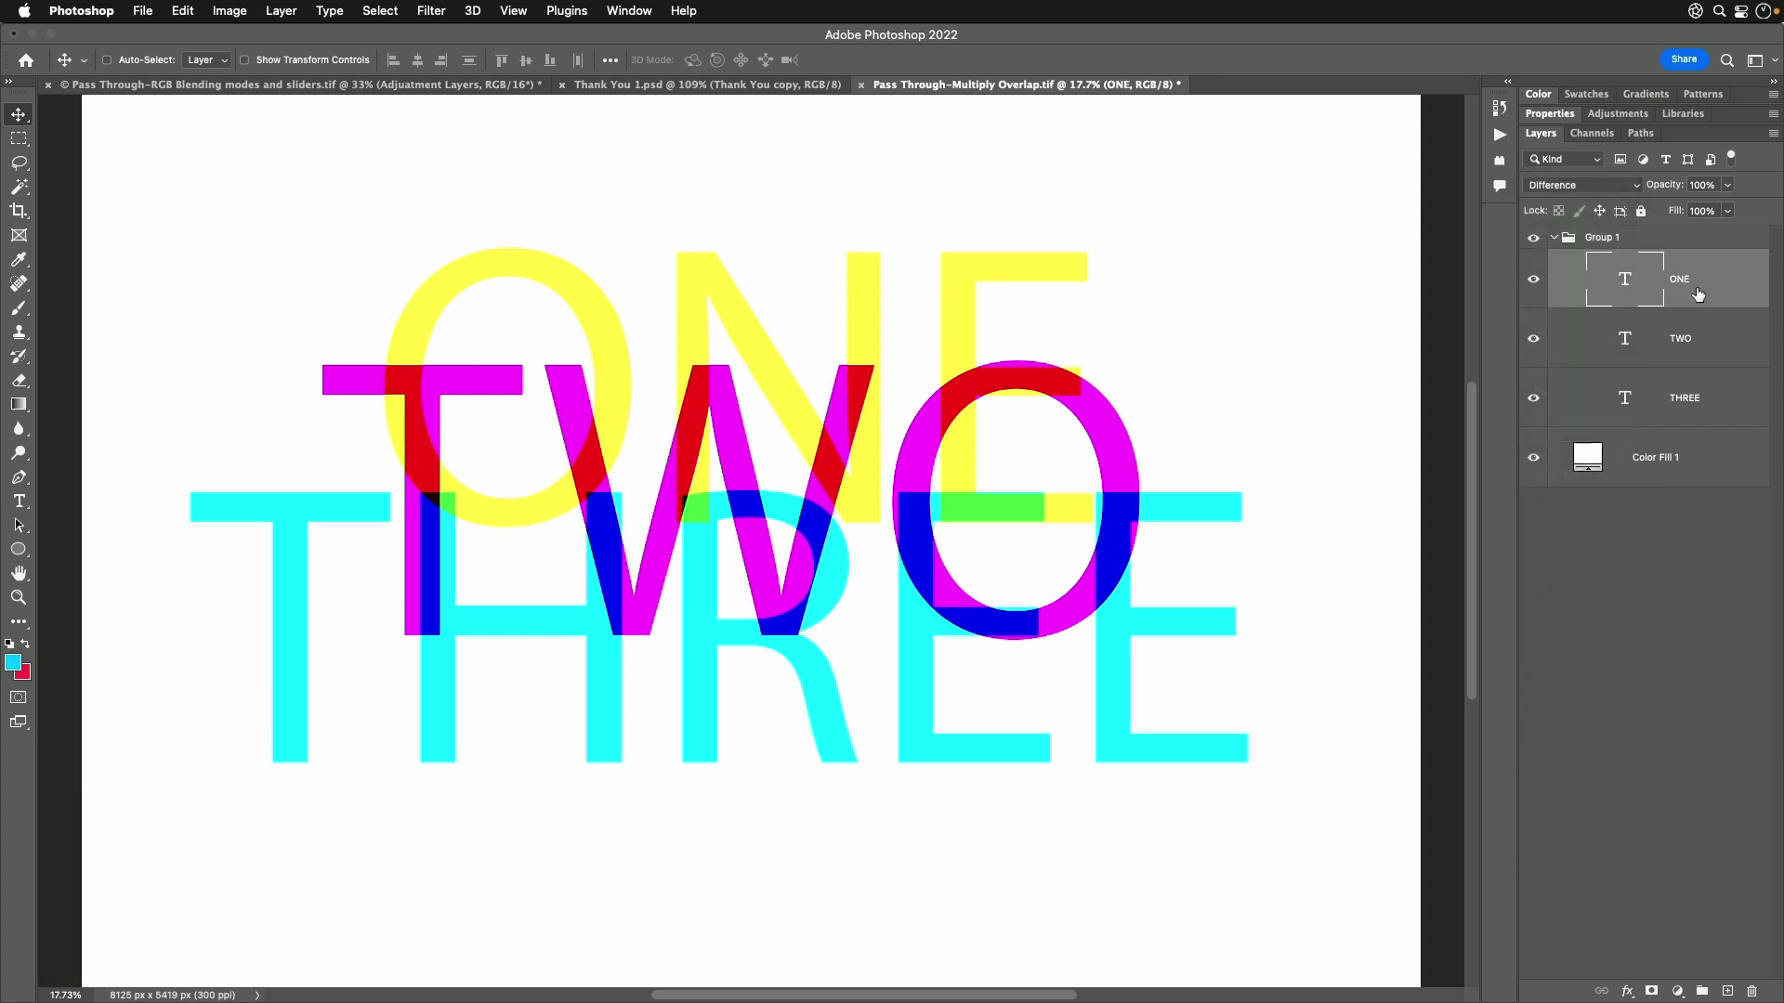
click(1697, 336)
click(1696, 391)
click(1684, 276)
click(1621, 243)
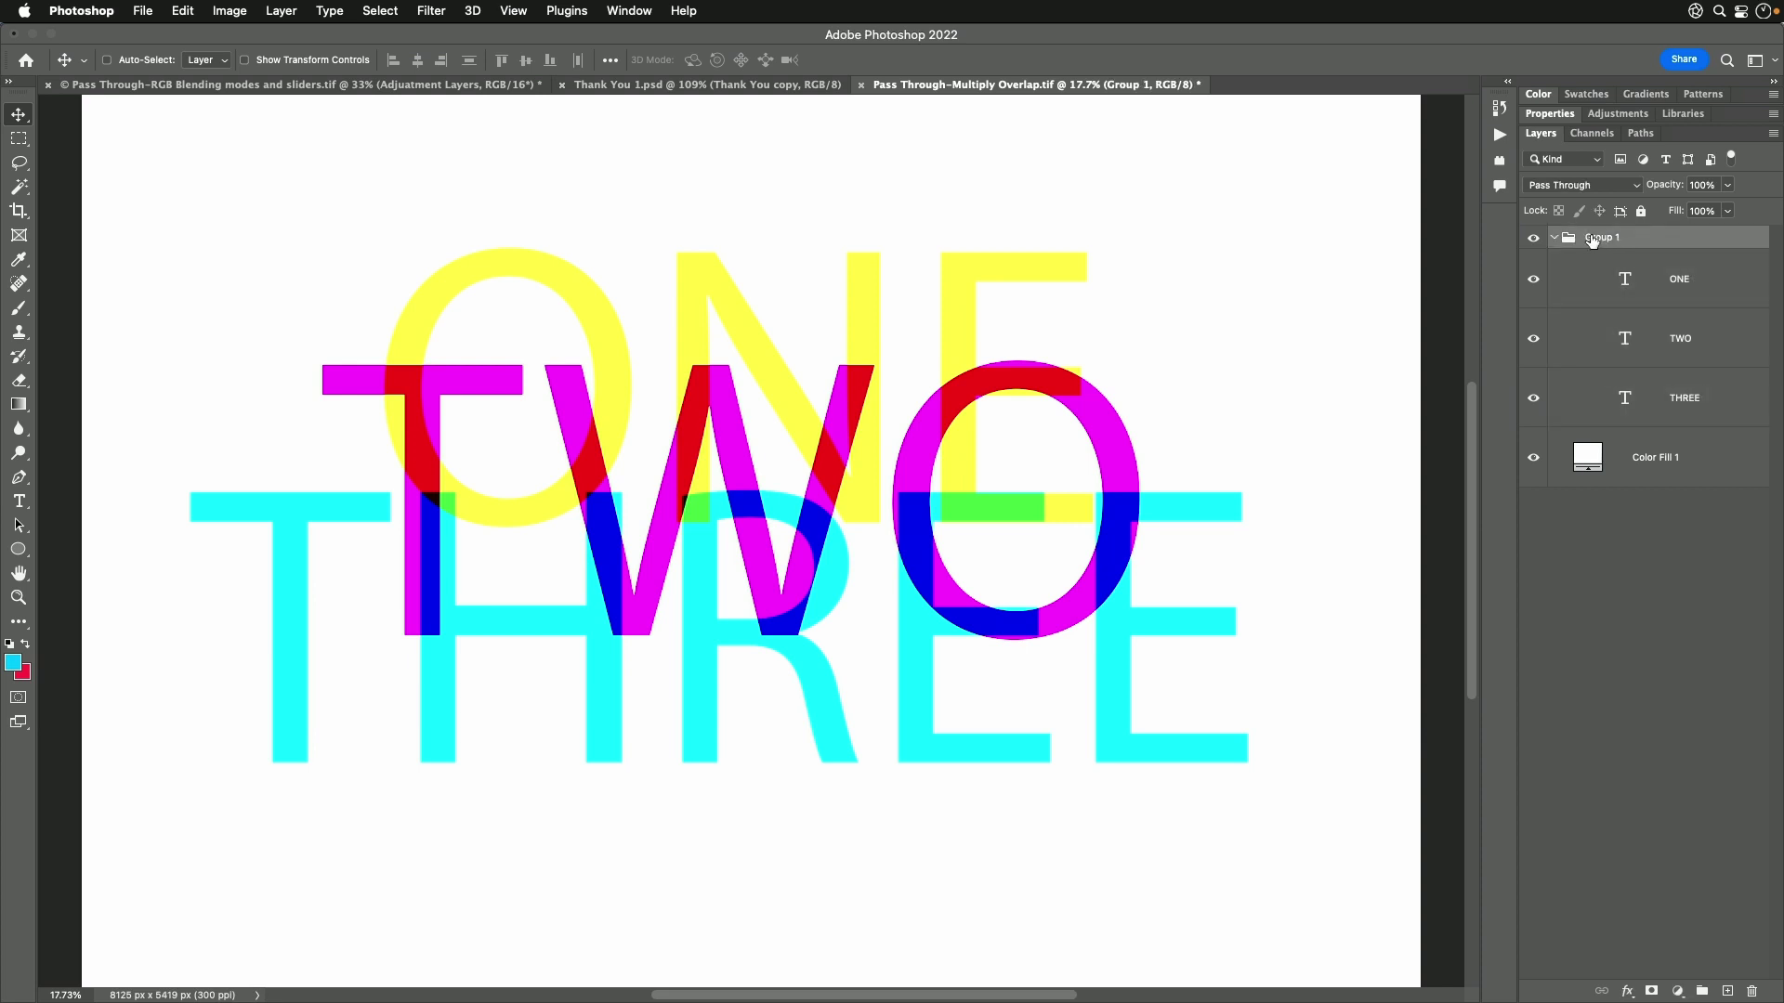
Step: Try merging Group 1 into a single layer, and undo the merge
right_click(1592, 241)
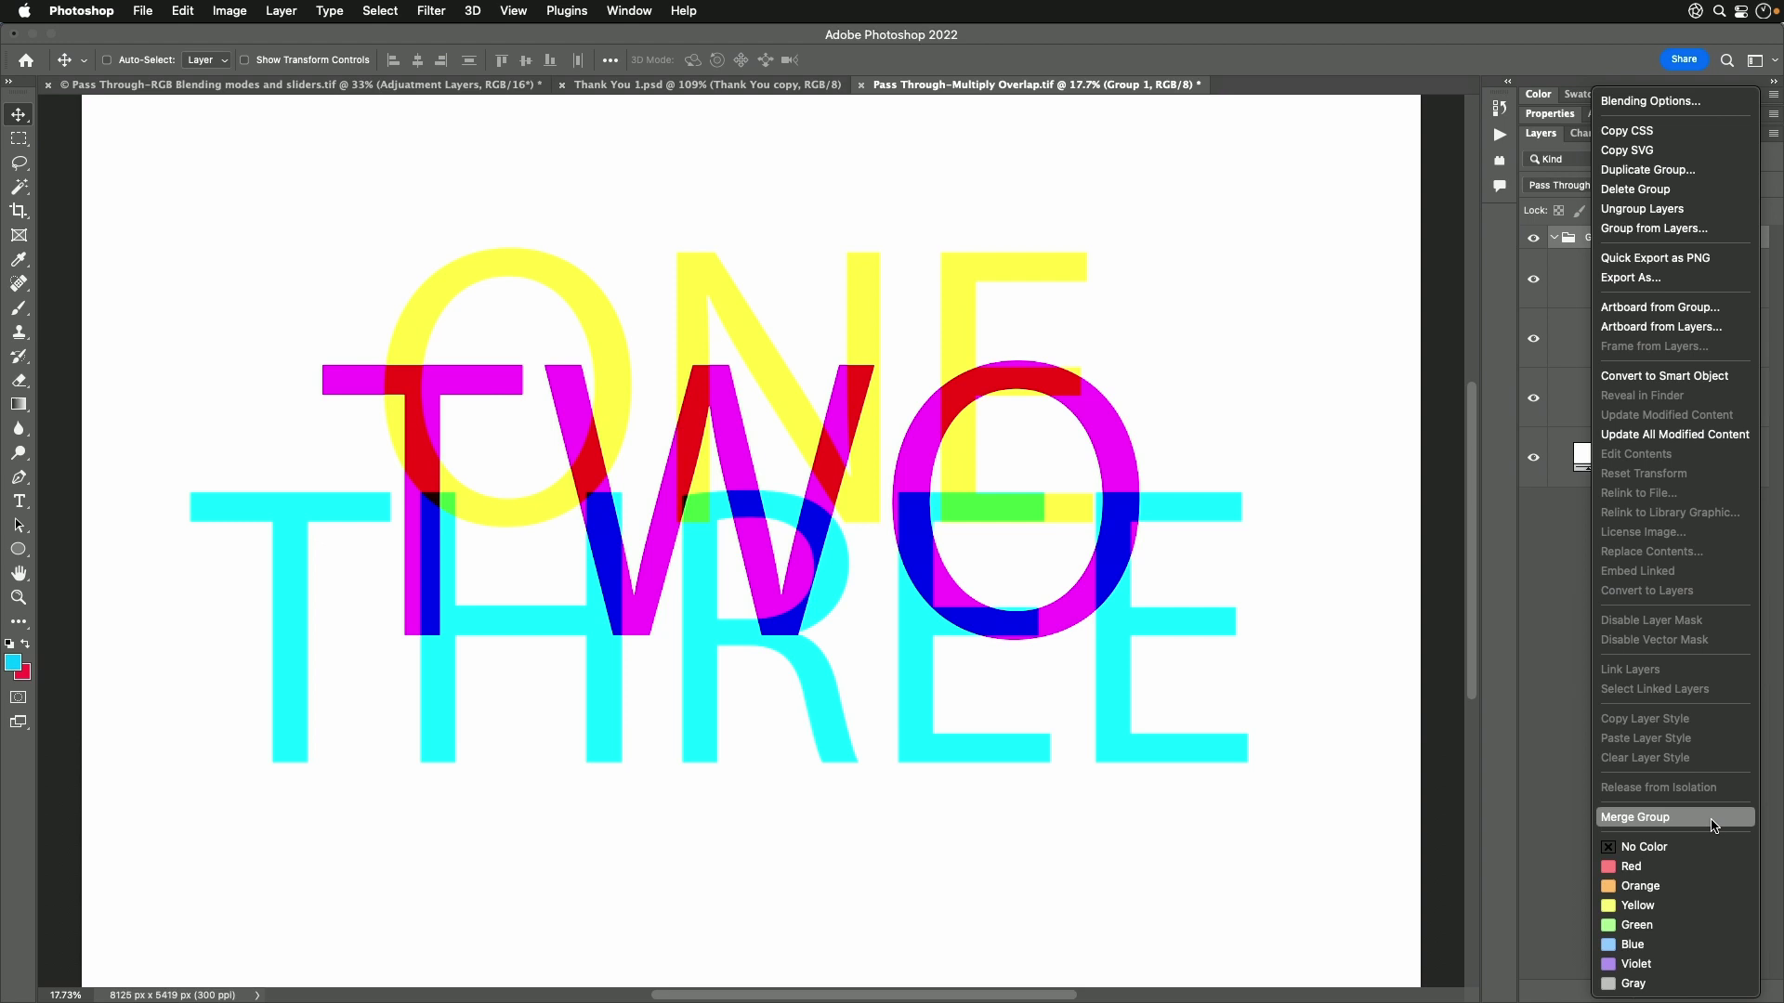
click(1714, 817)
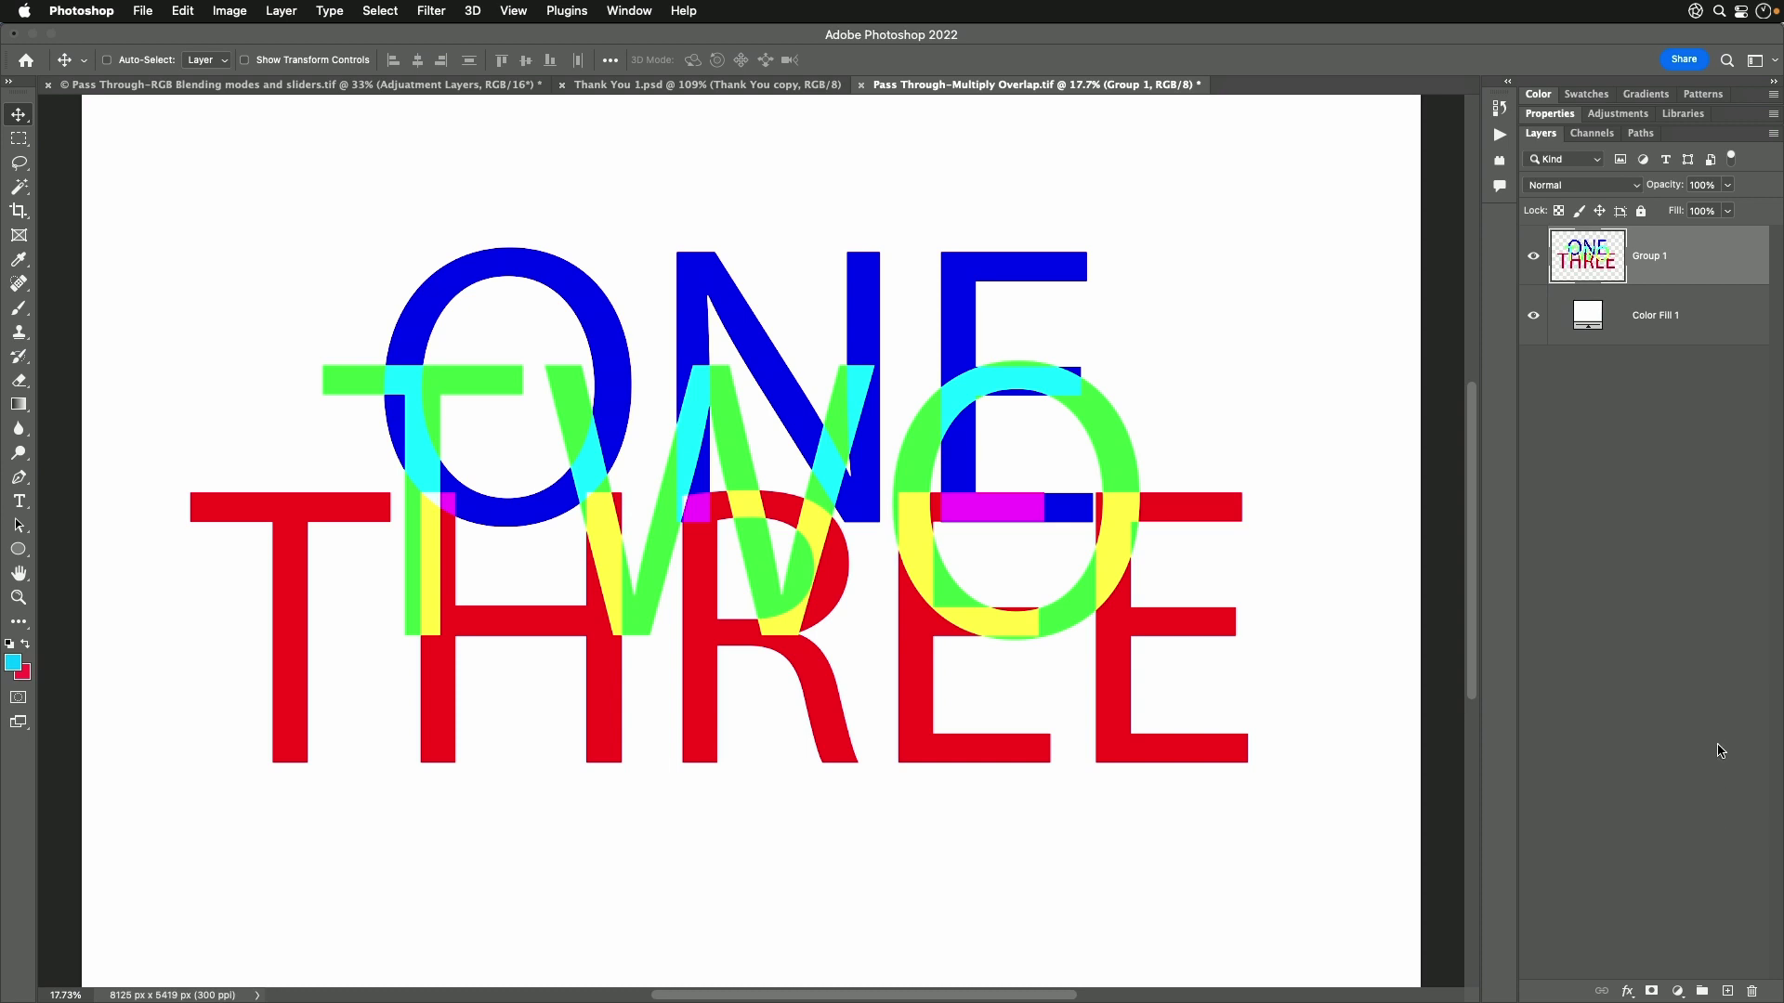
key(super+z)
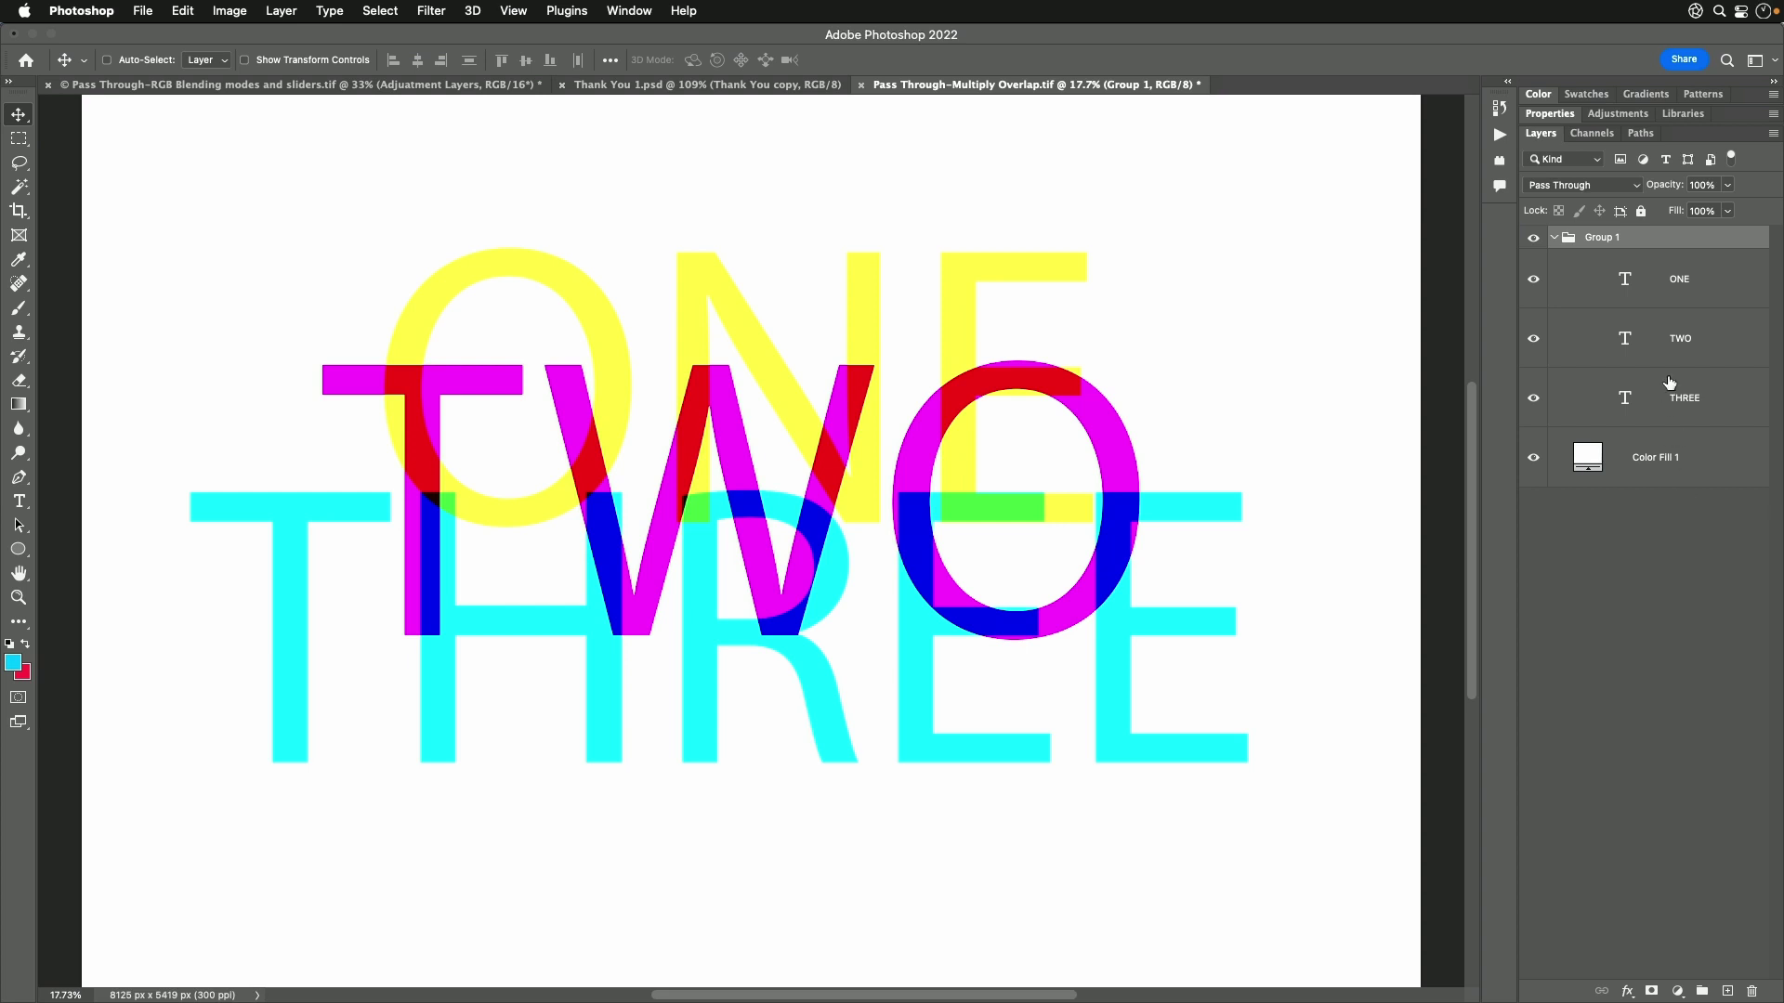
Step: Preview red (e71b1b), green (1be798) and yellow (cde71b) as the Color Fill 1 background colour, and cancel the colour change
click(1672, 281)
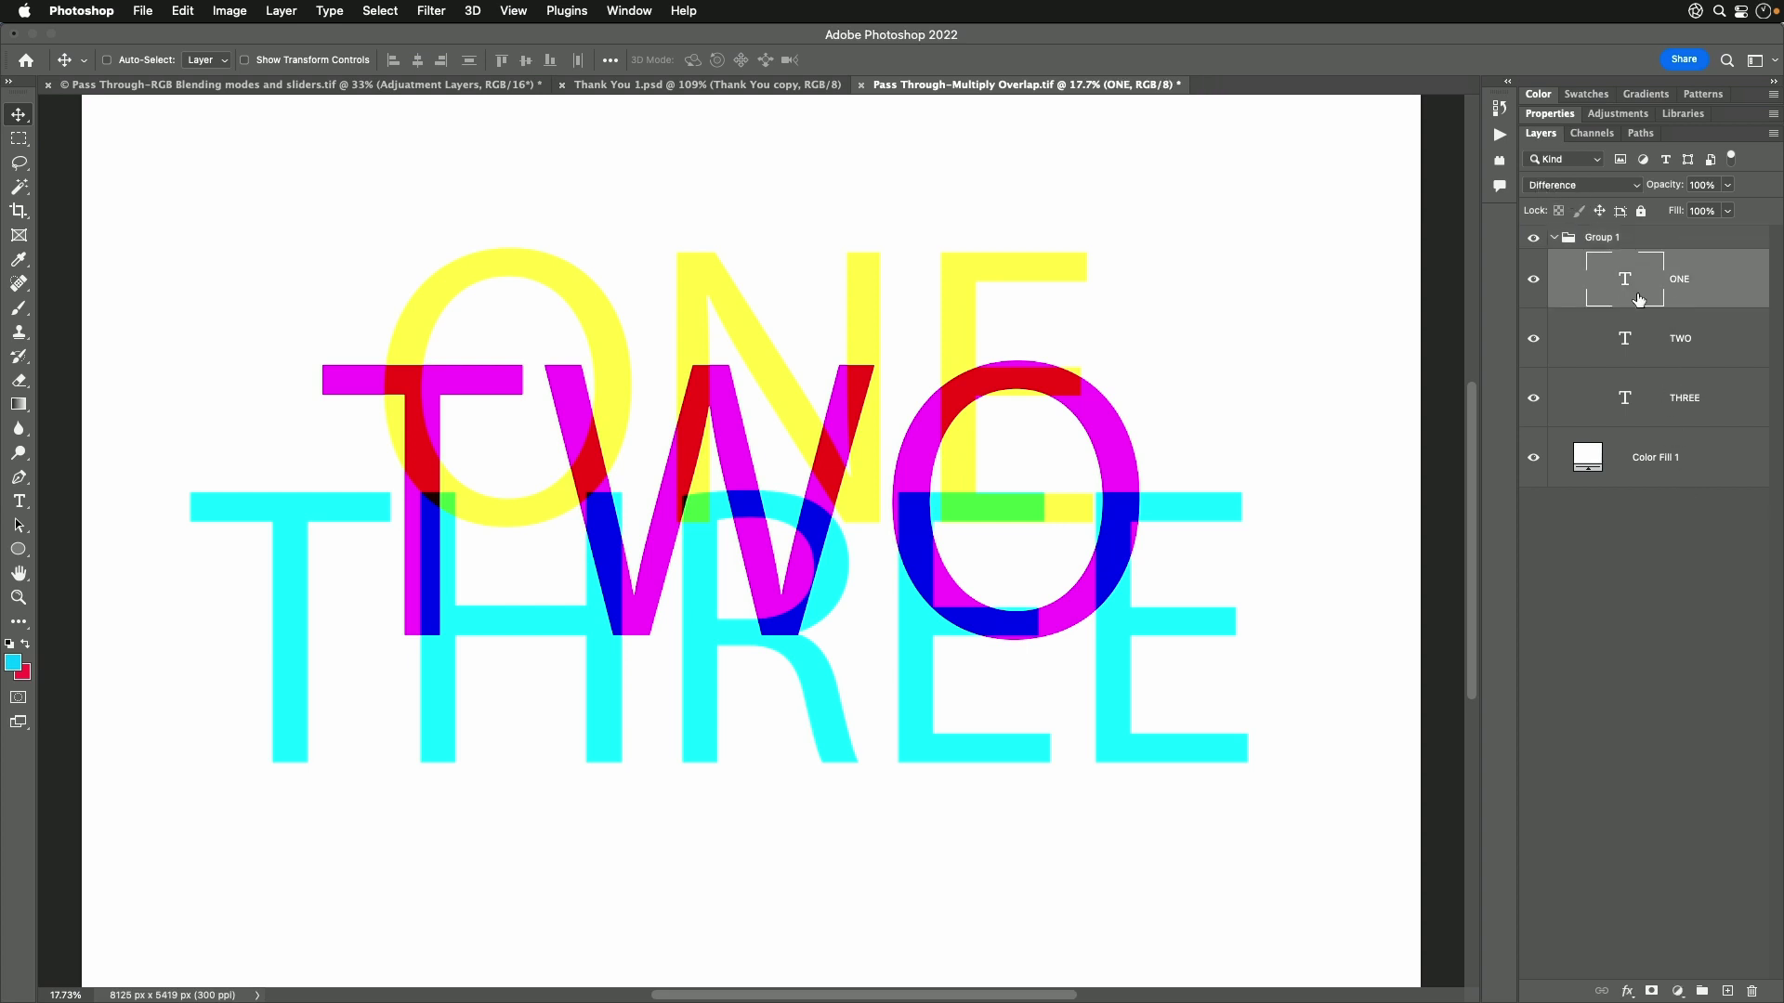
click(1590, 472)
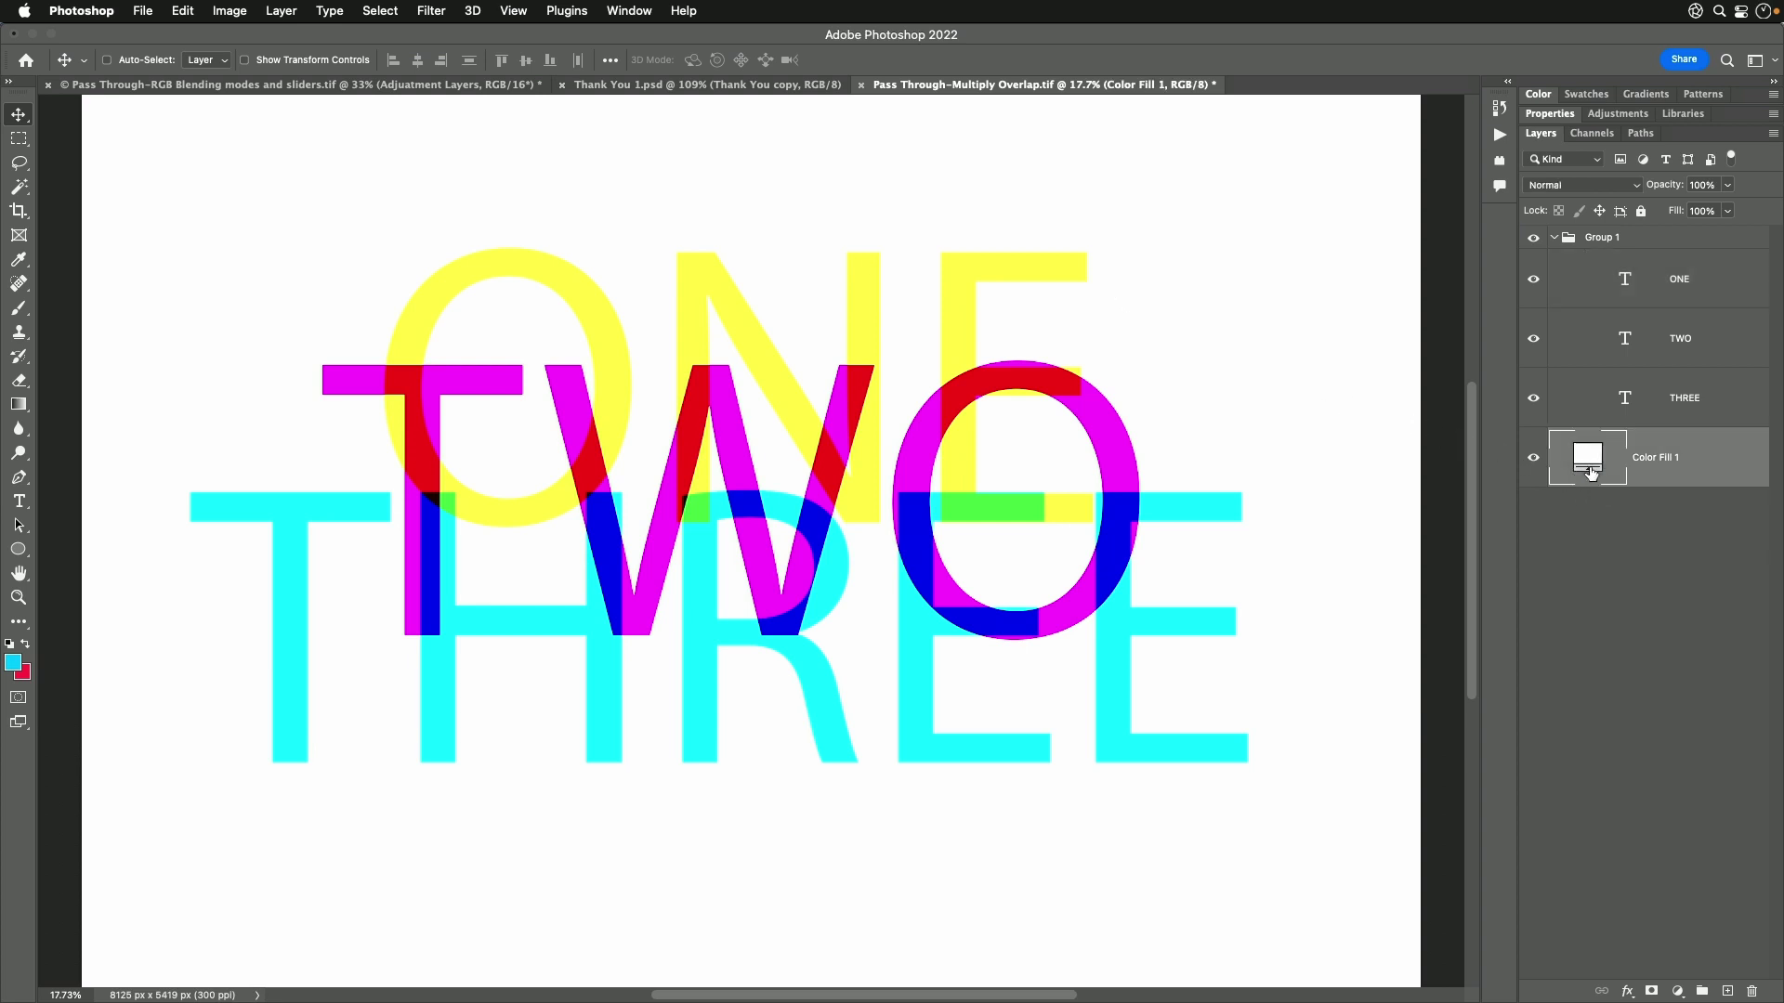
double_click(1590, 456)
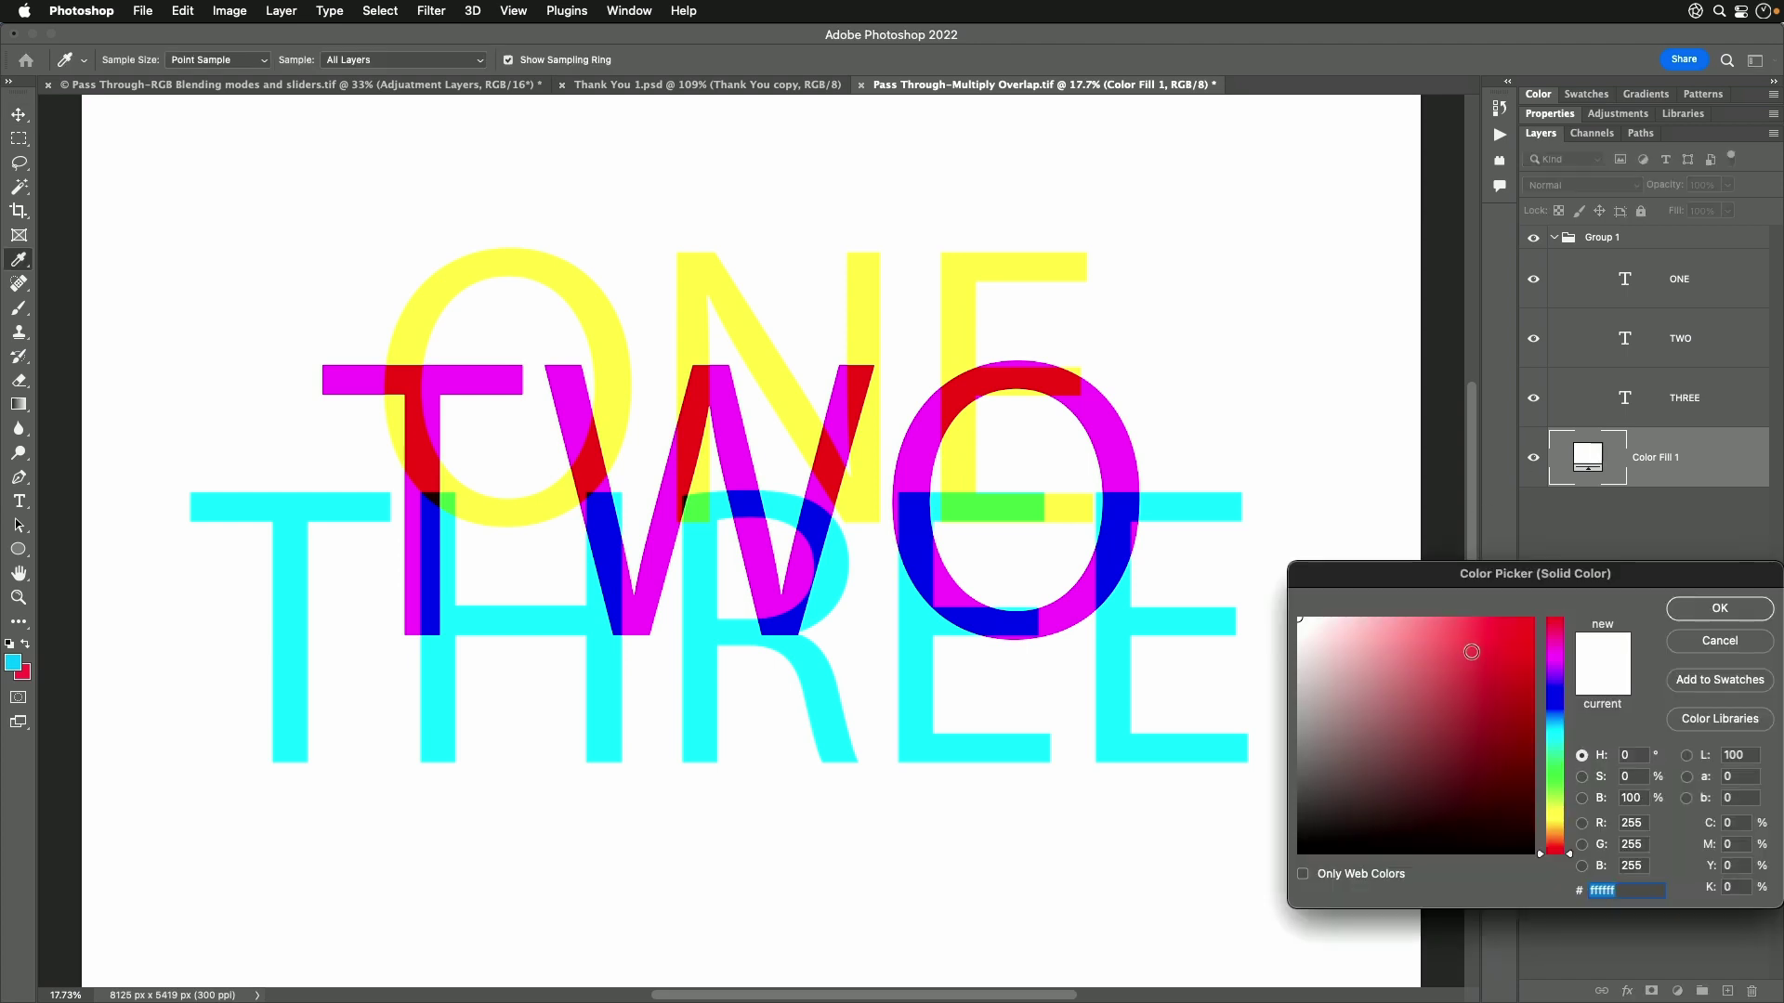
click(1507, 637)
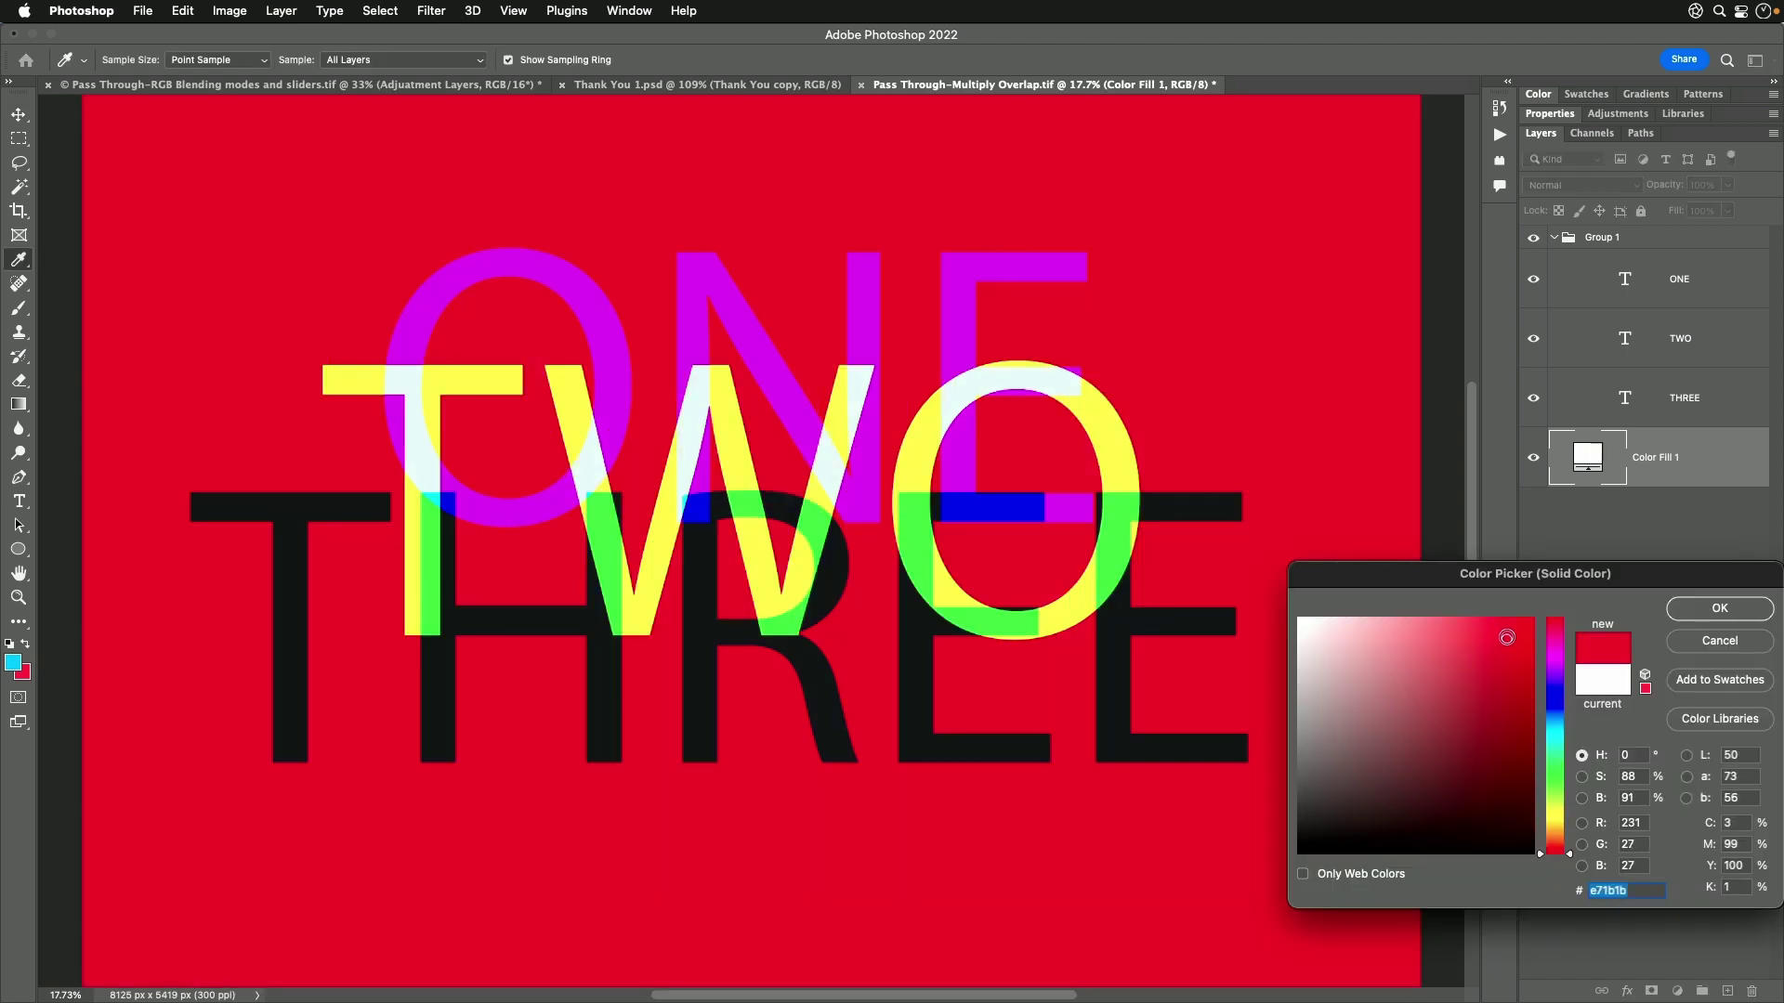
click(1560, 700)
click(1560, 755)
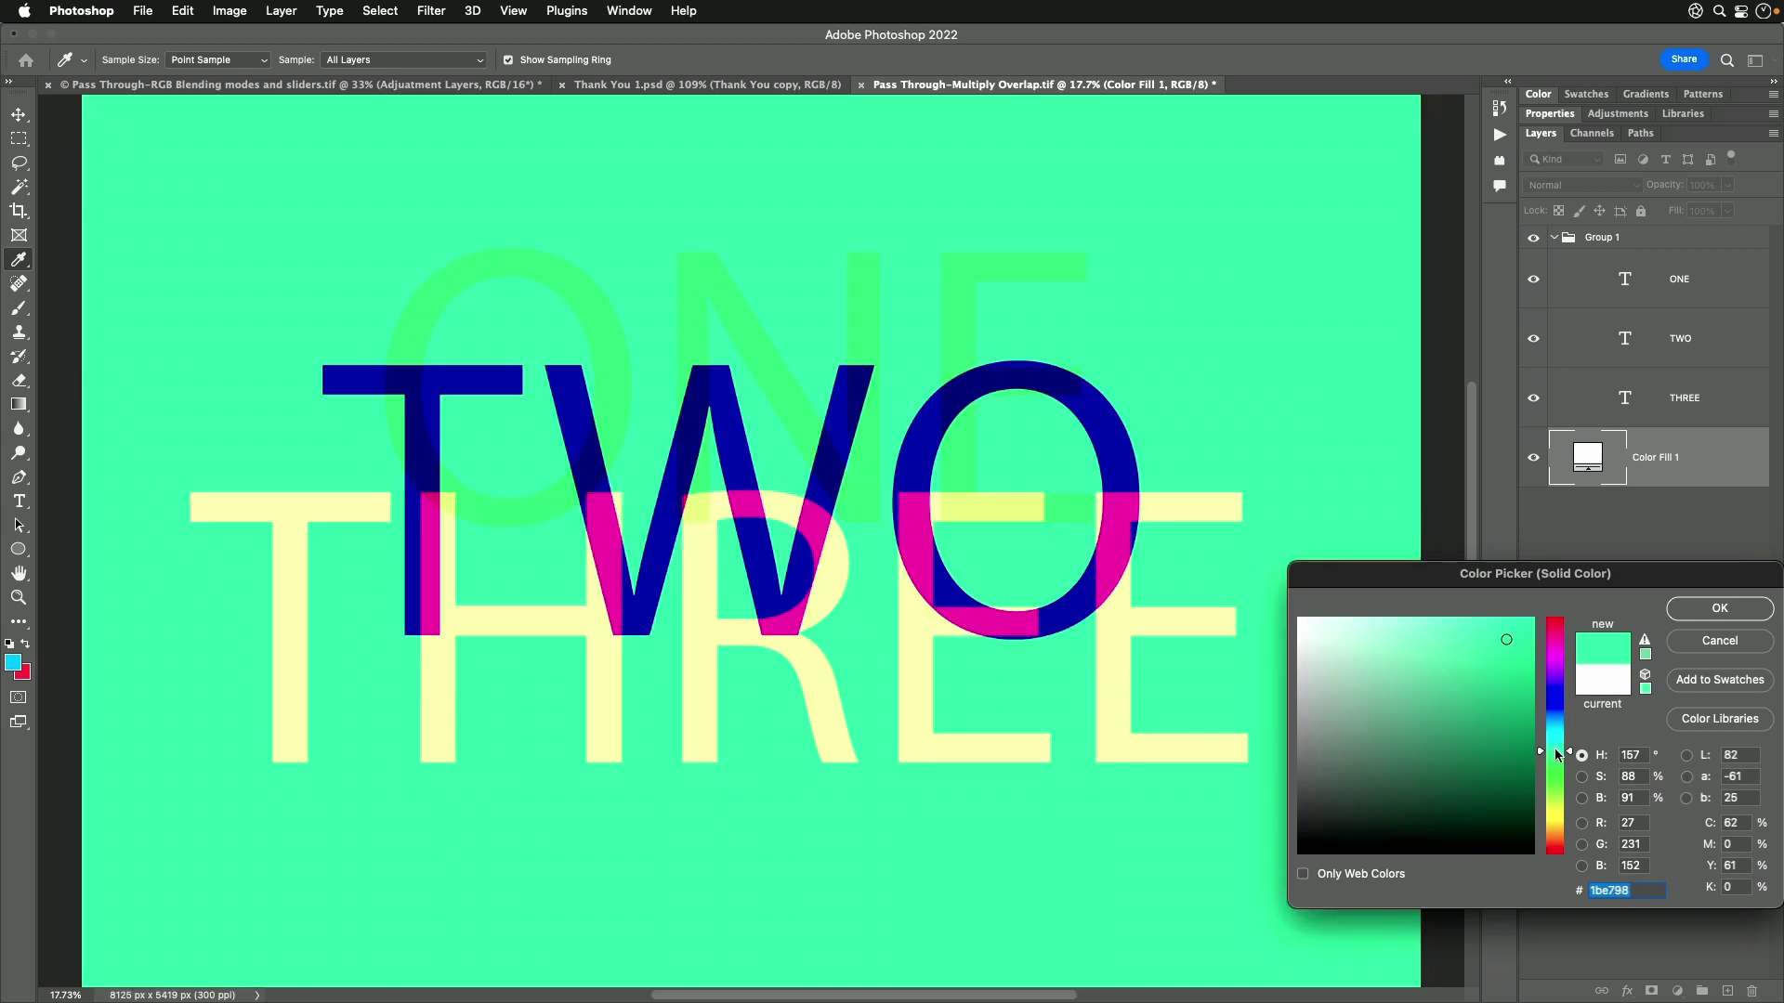
click(1565, 811)
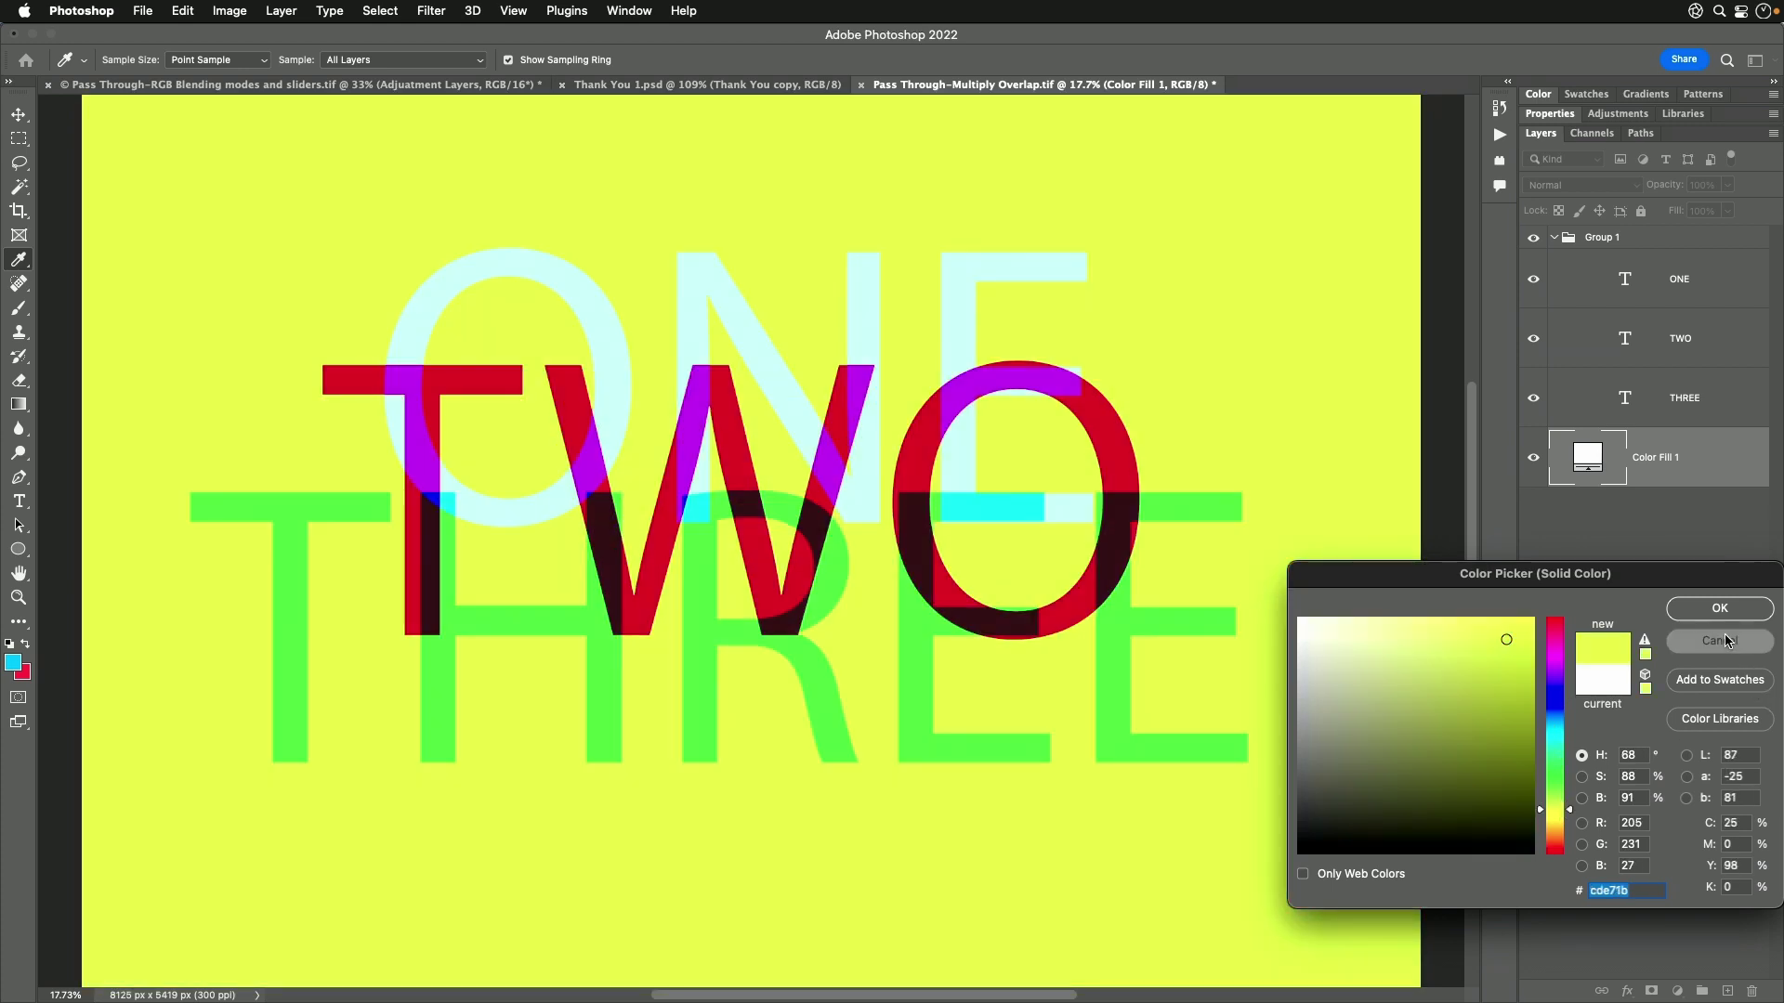
click(1719, 640)
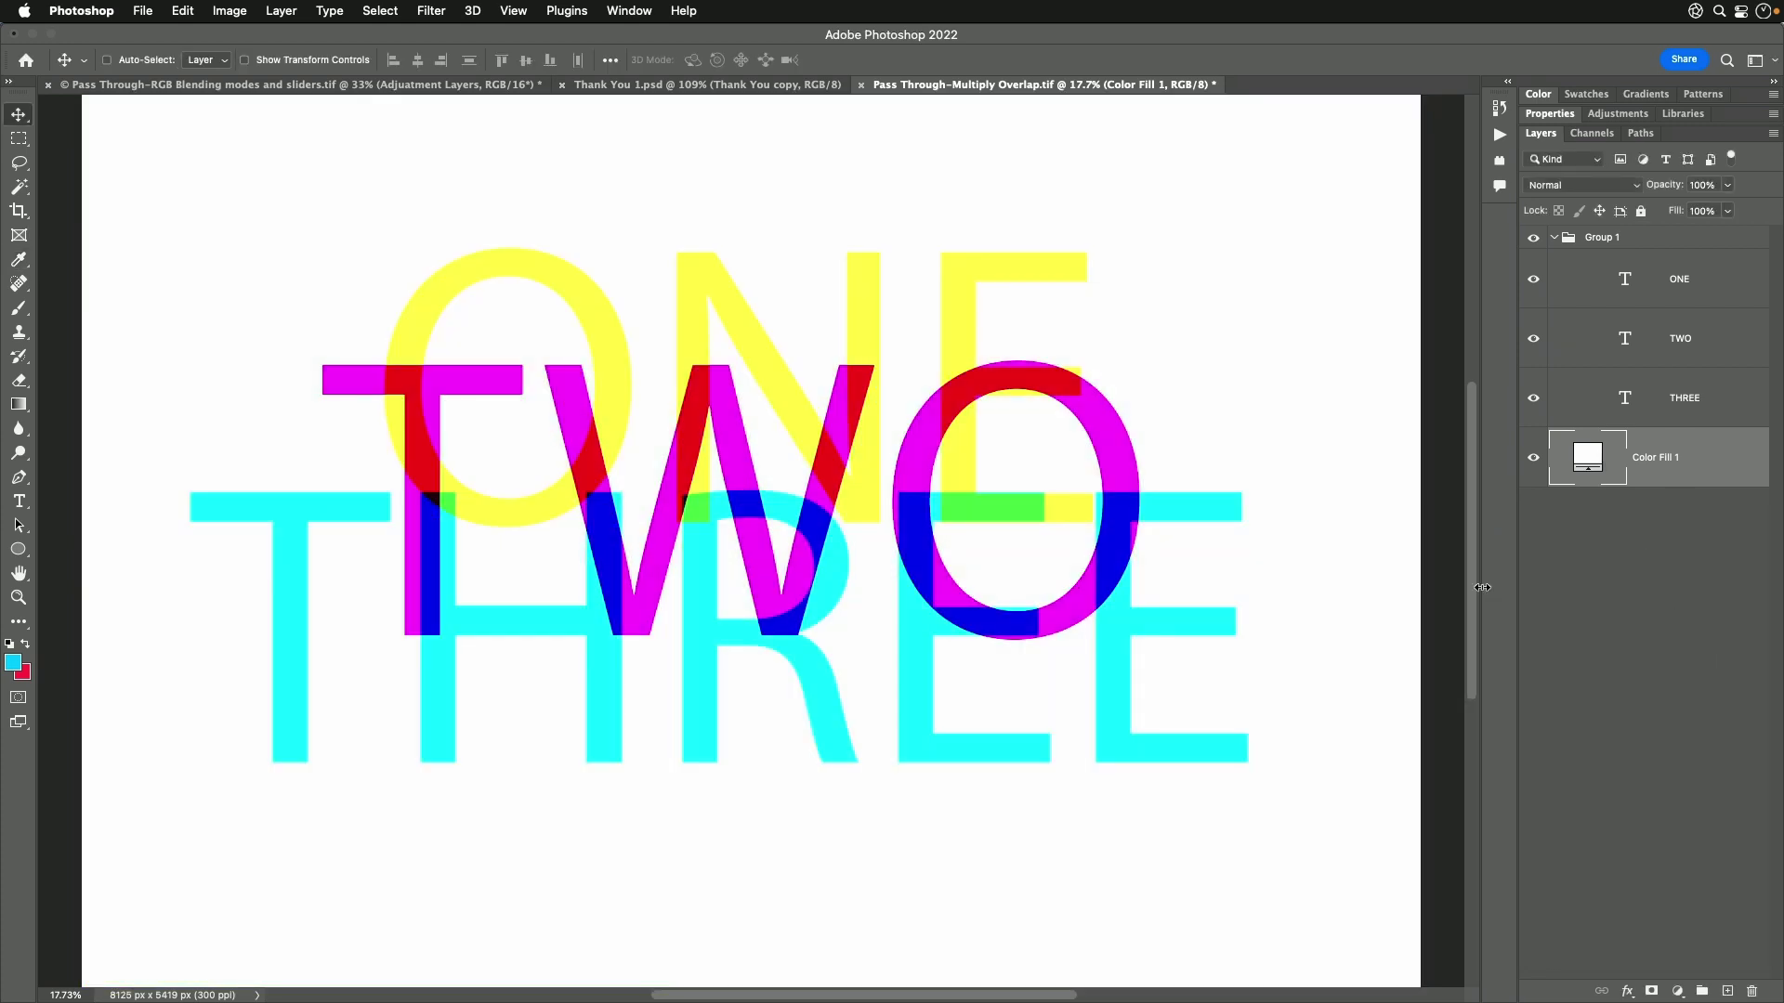
Step: Hide and reshow the Color Fill 1 background to compare the blending, and open the blend mode choices for Group 1
click(1533, 461)
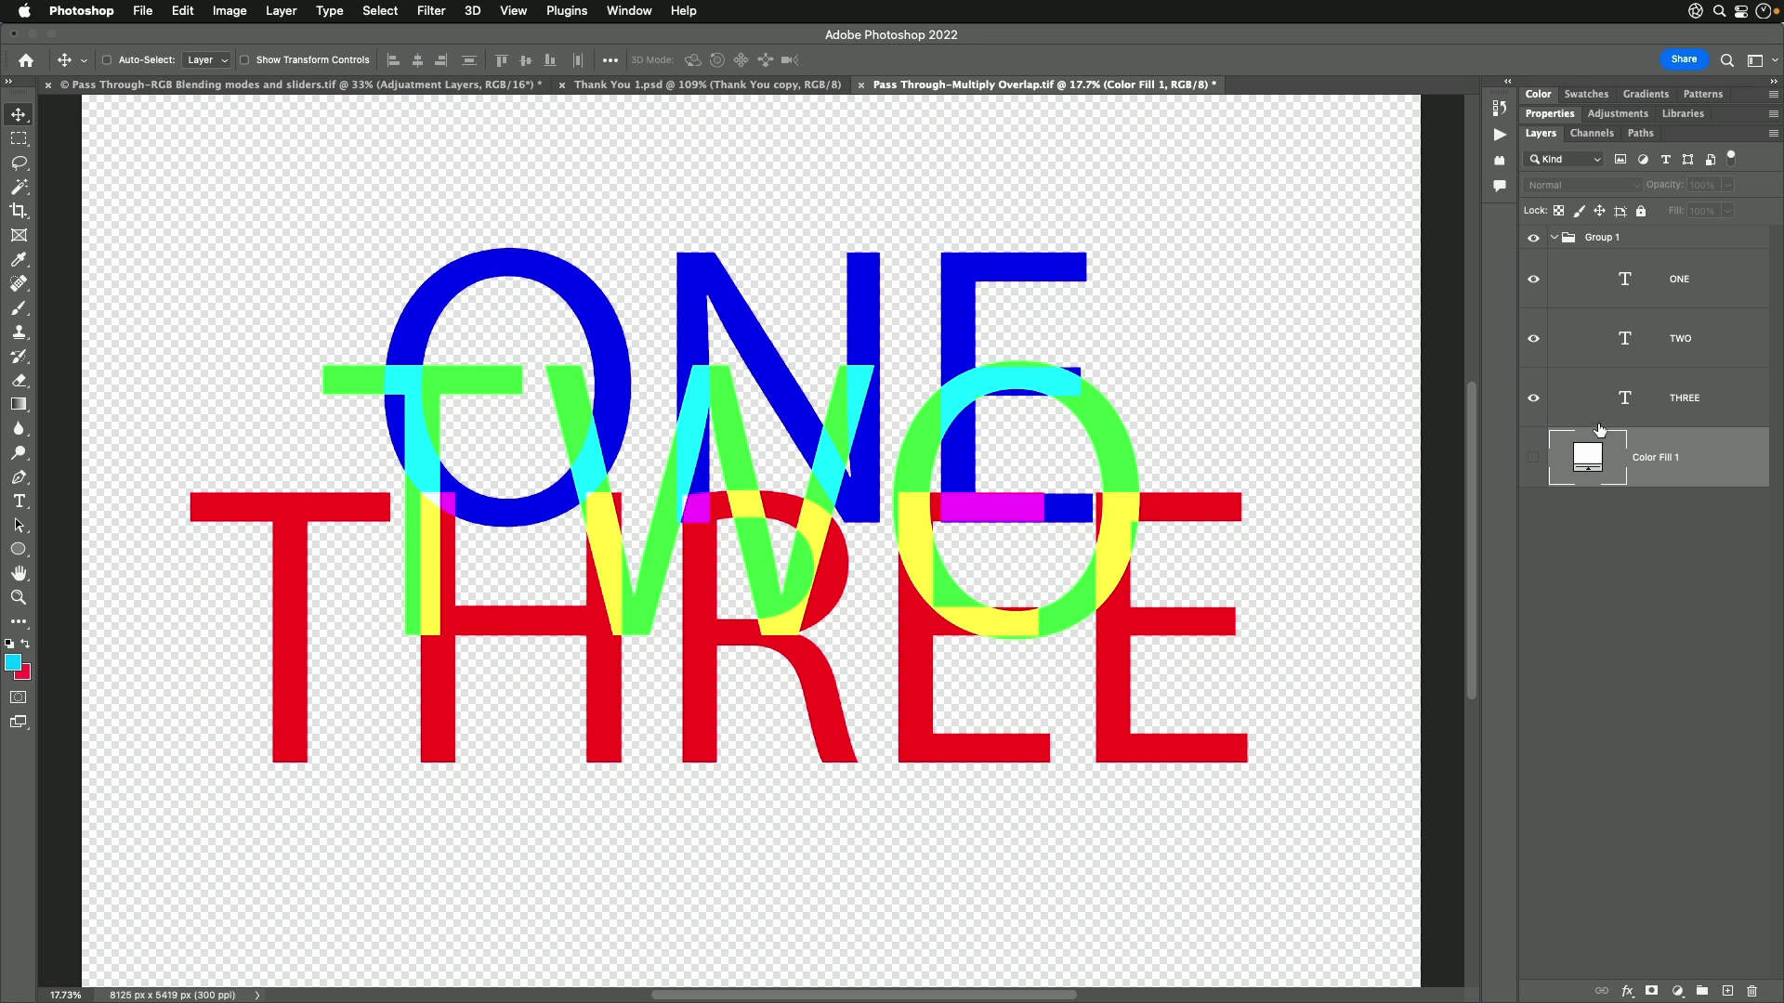
click(1533, 457)
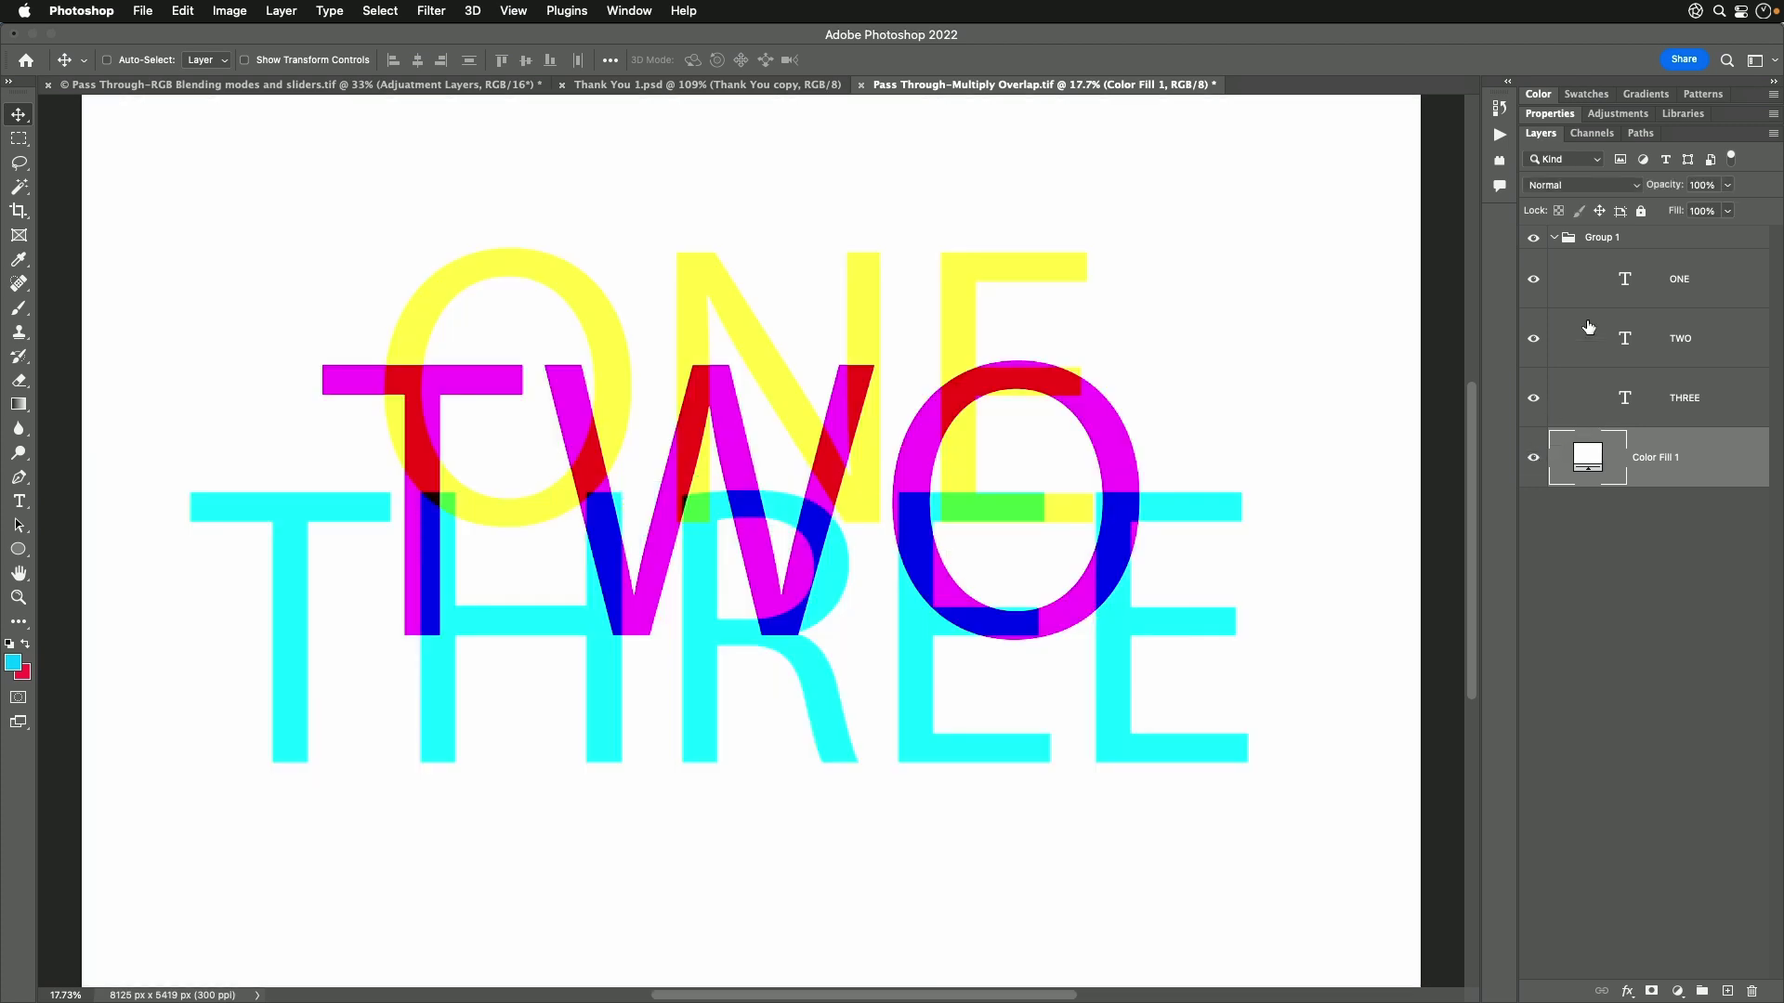
click(1605, 240)
click(1608, 192)
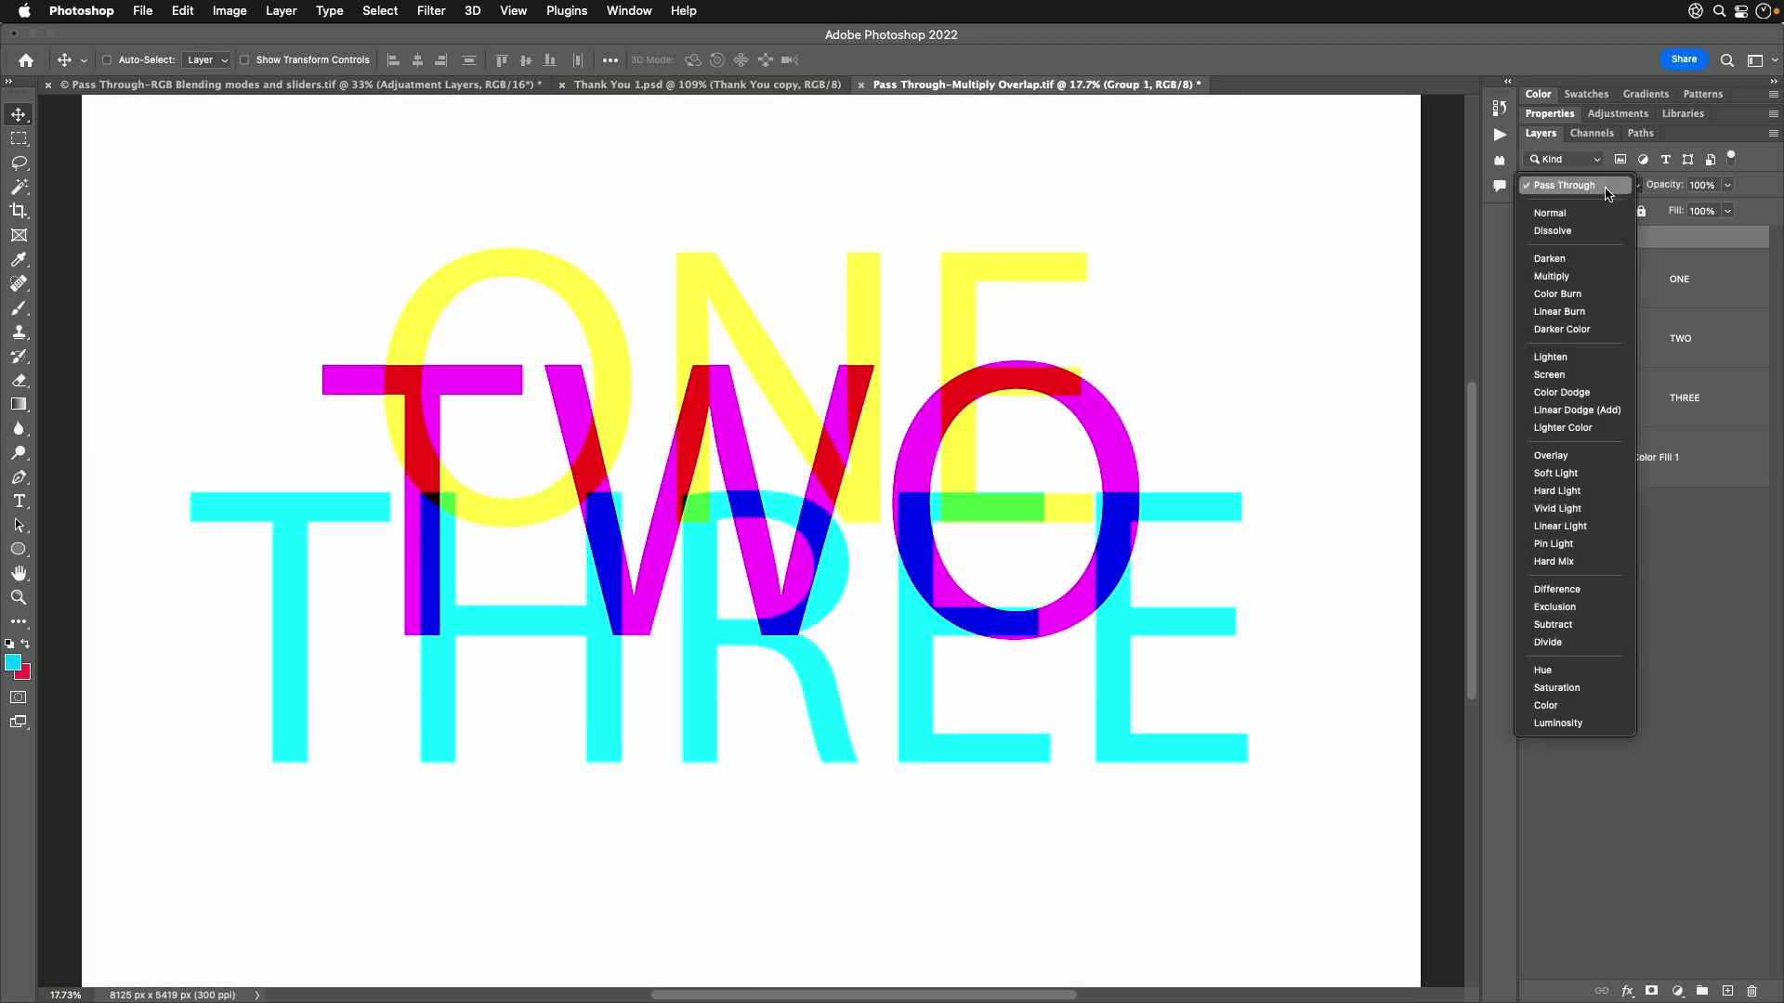
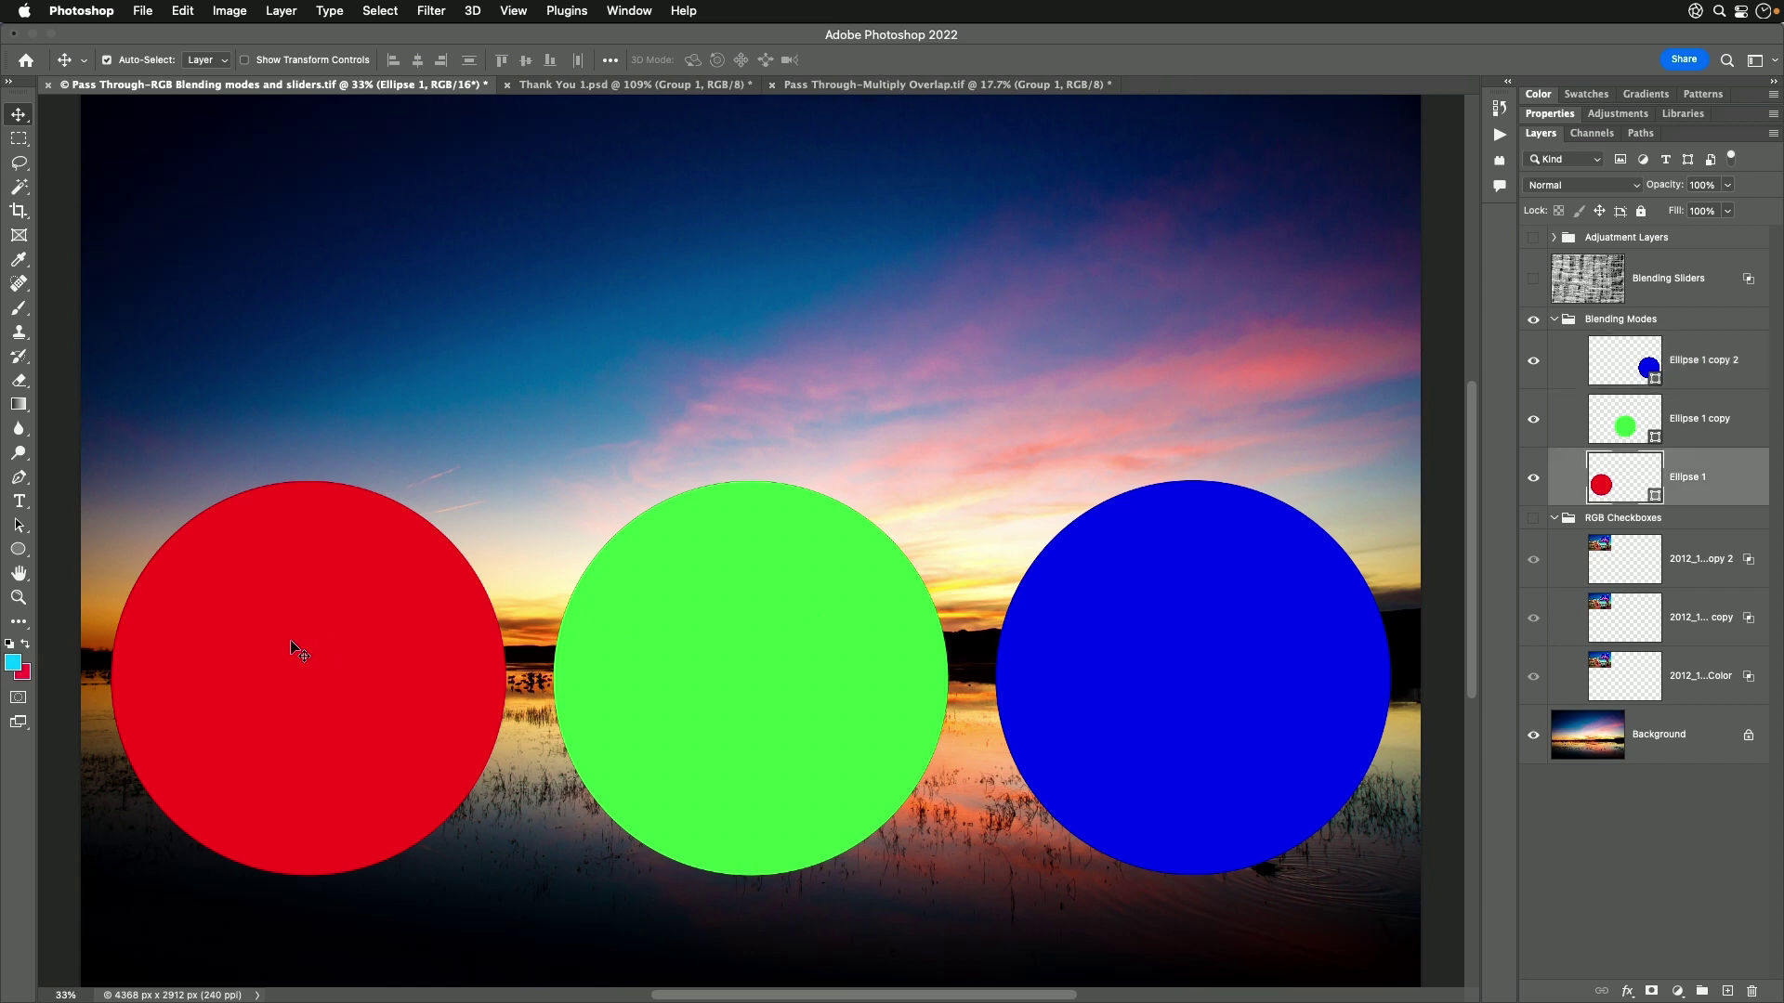
Step: Move the red circle up and to the right so it partly overlaps the green circle
drag(279, 648, 565, 535)
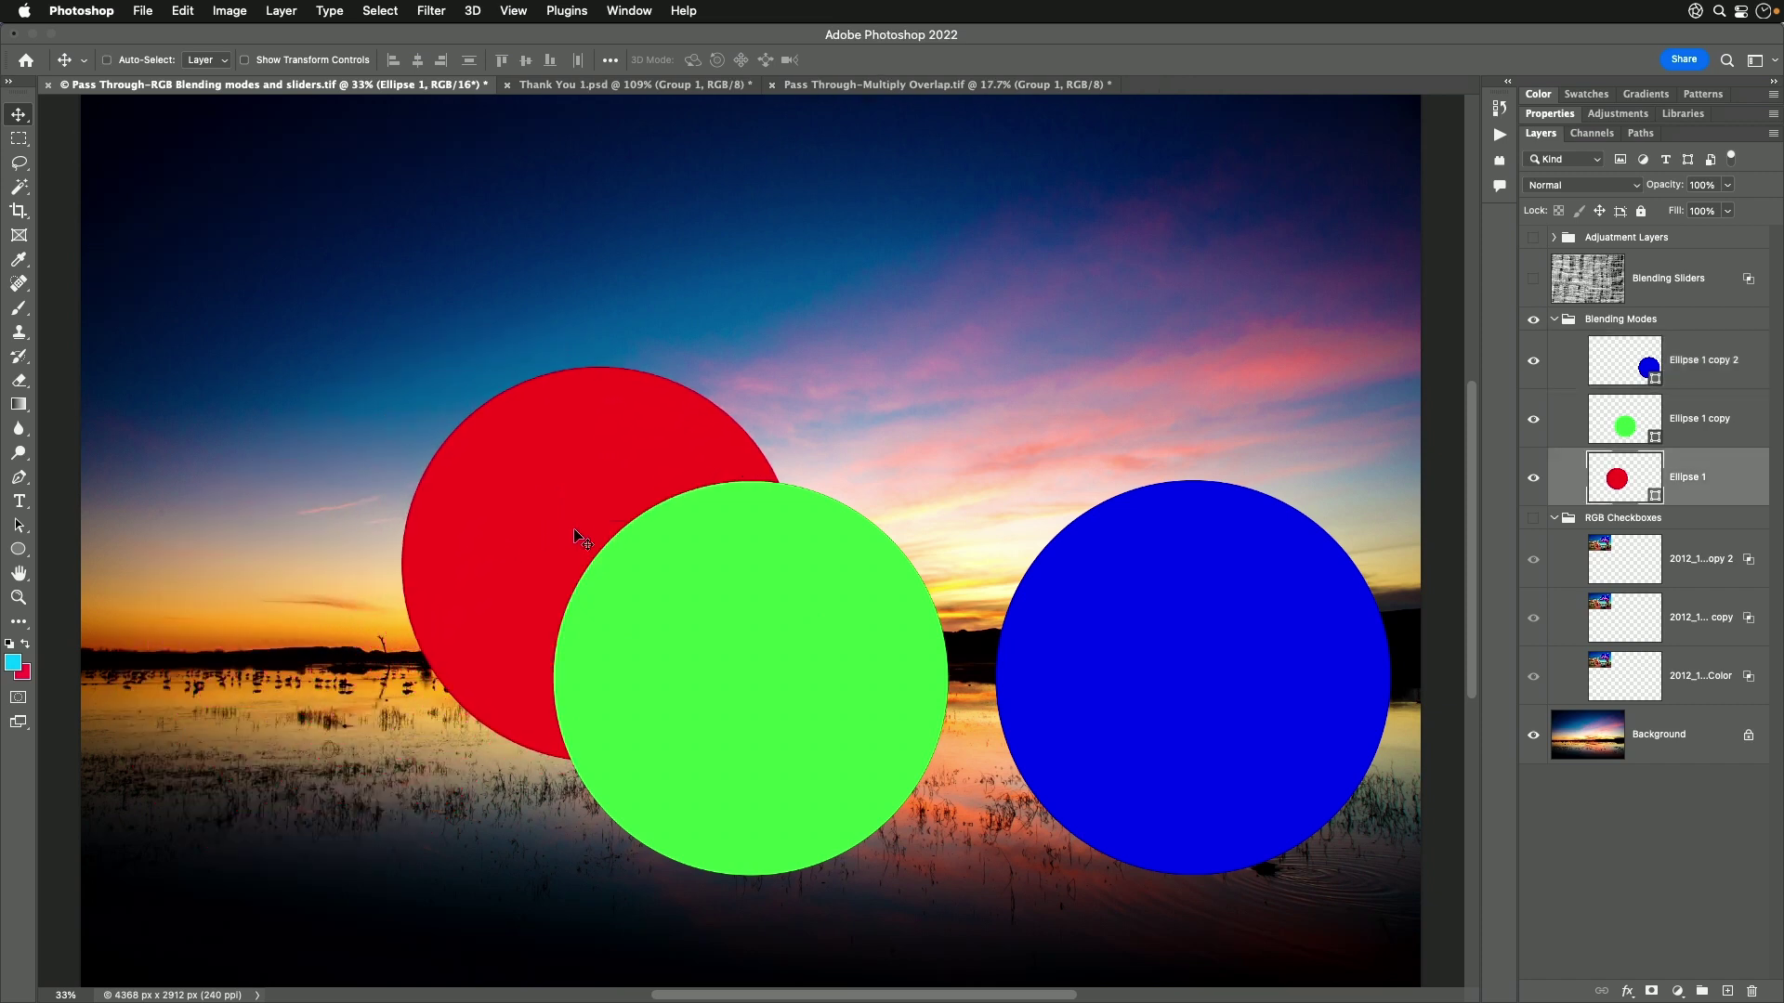
Step: Move the blue circle to overlap the red and green circles, and set the blend mode of all three circles to Screen
super+click(1242, 593)
drag(1257, 597, 850, 440)
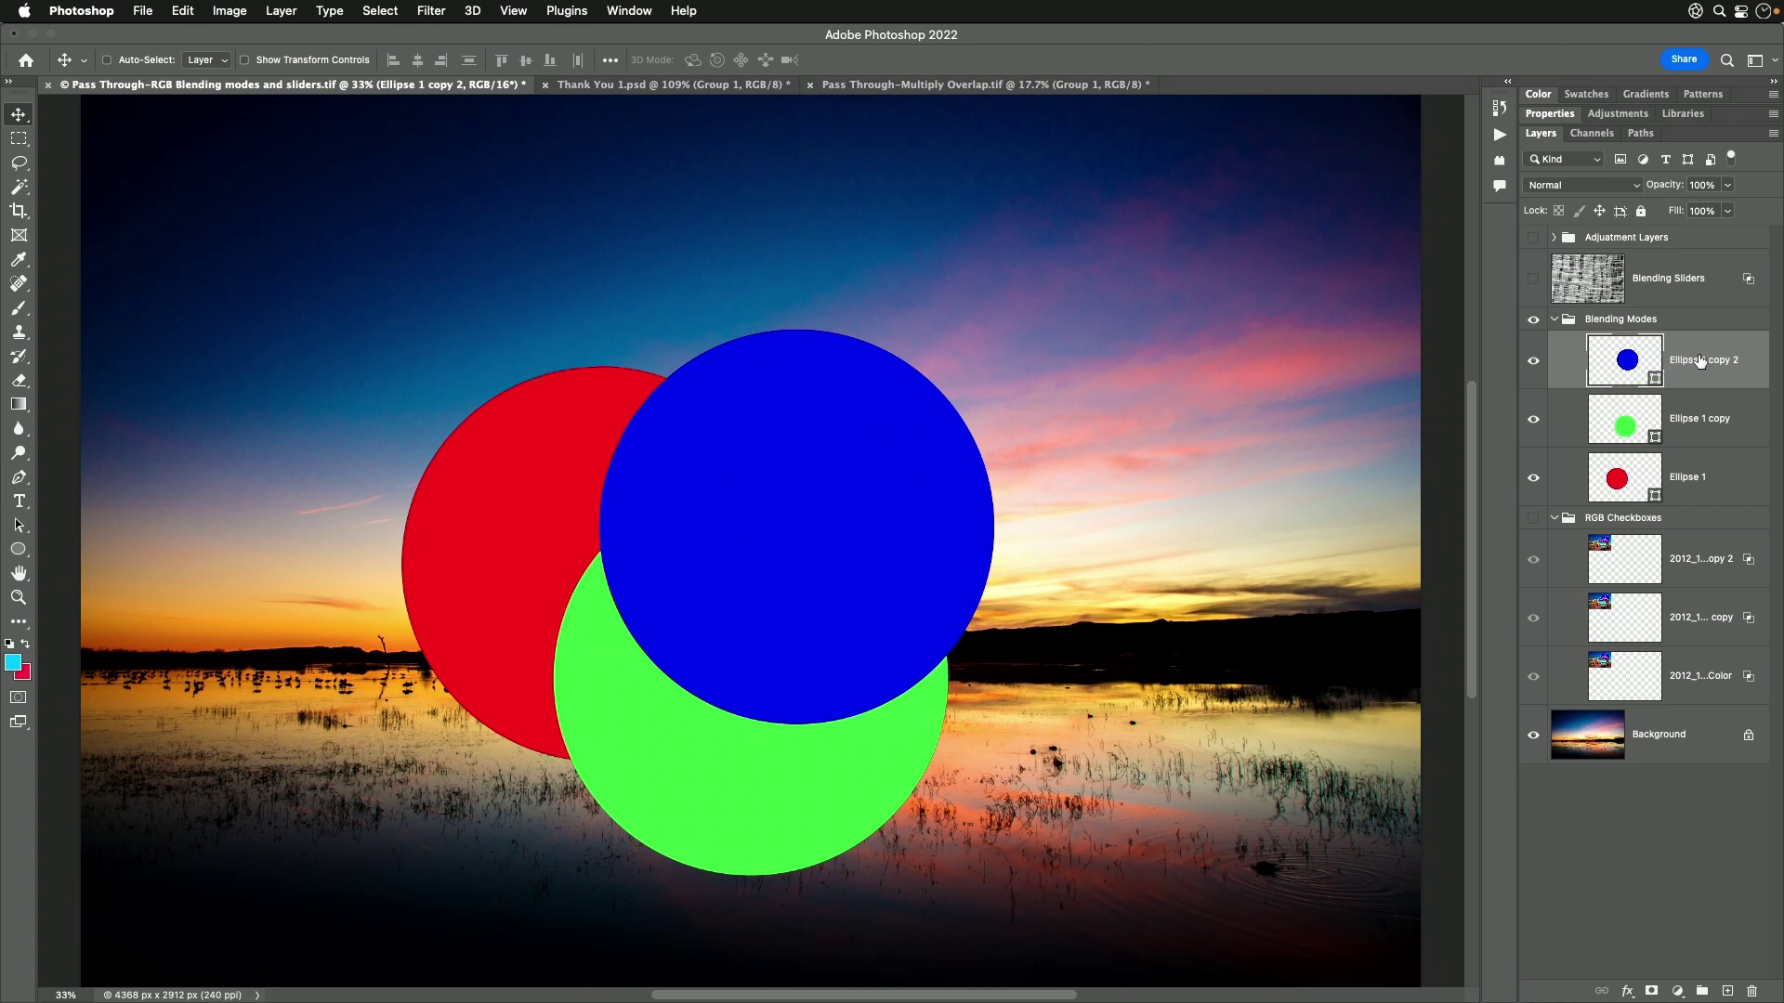
shift+click(1712, 476)
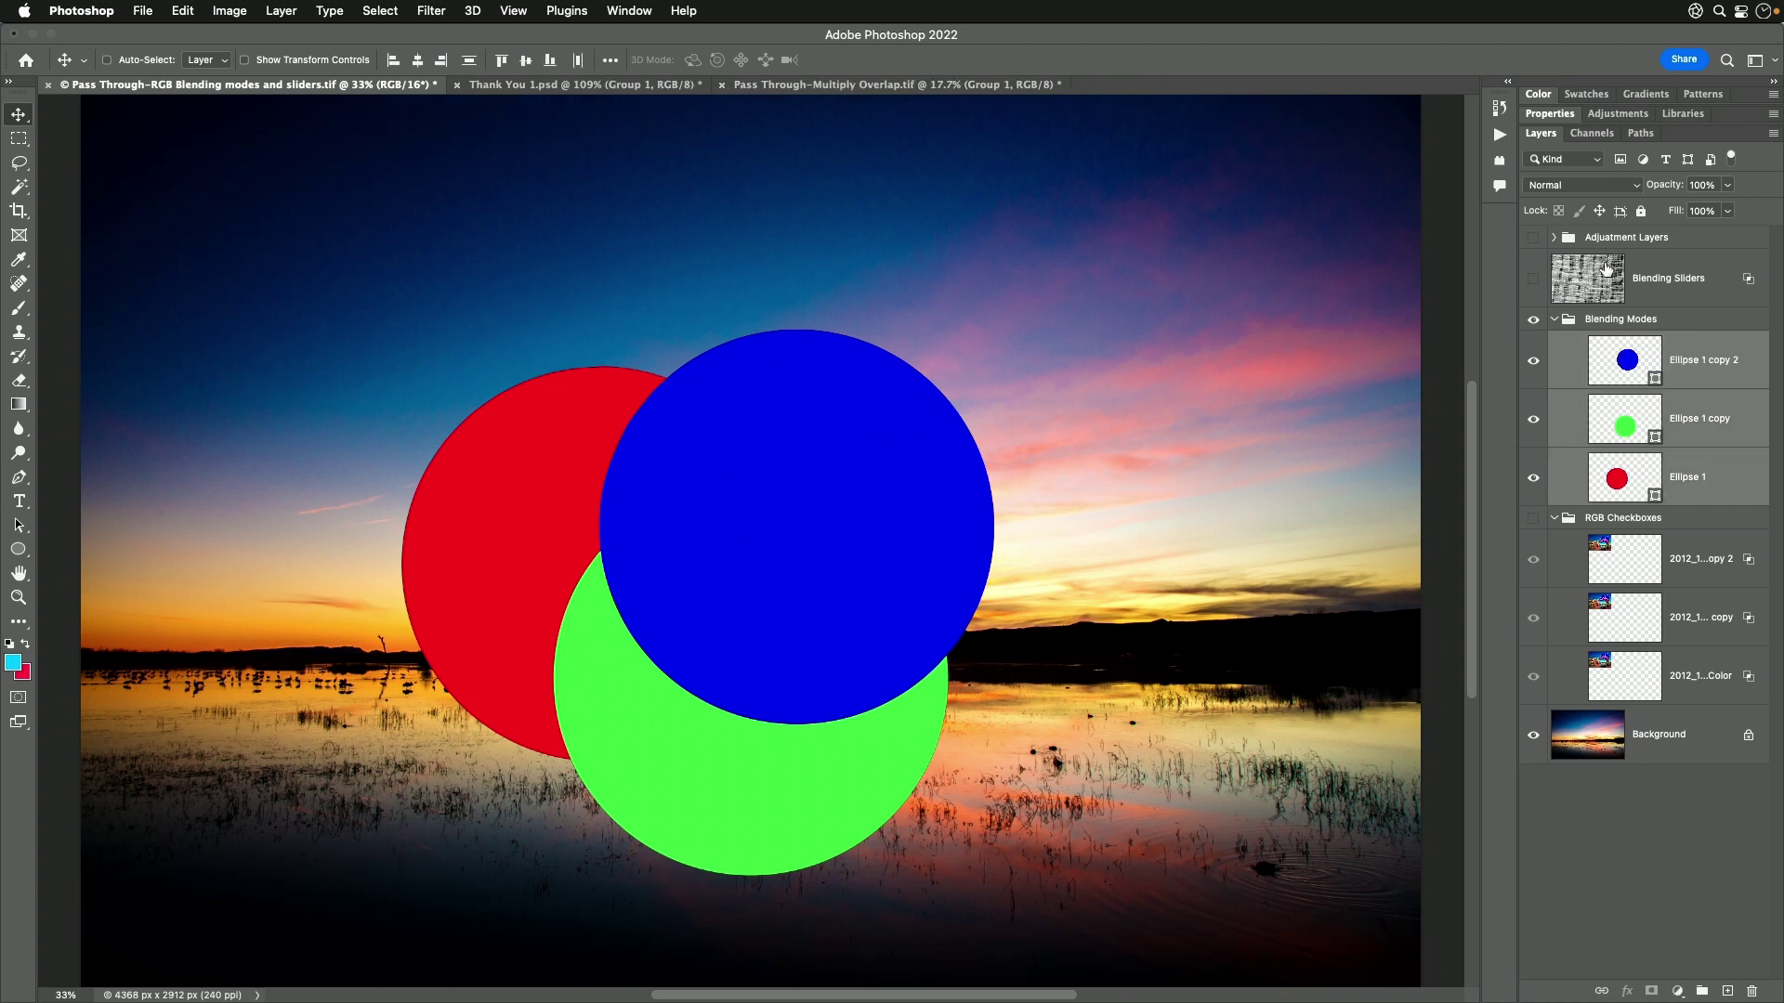
click(1611, 189)
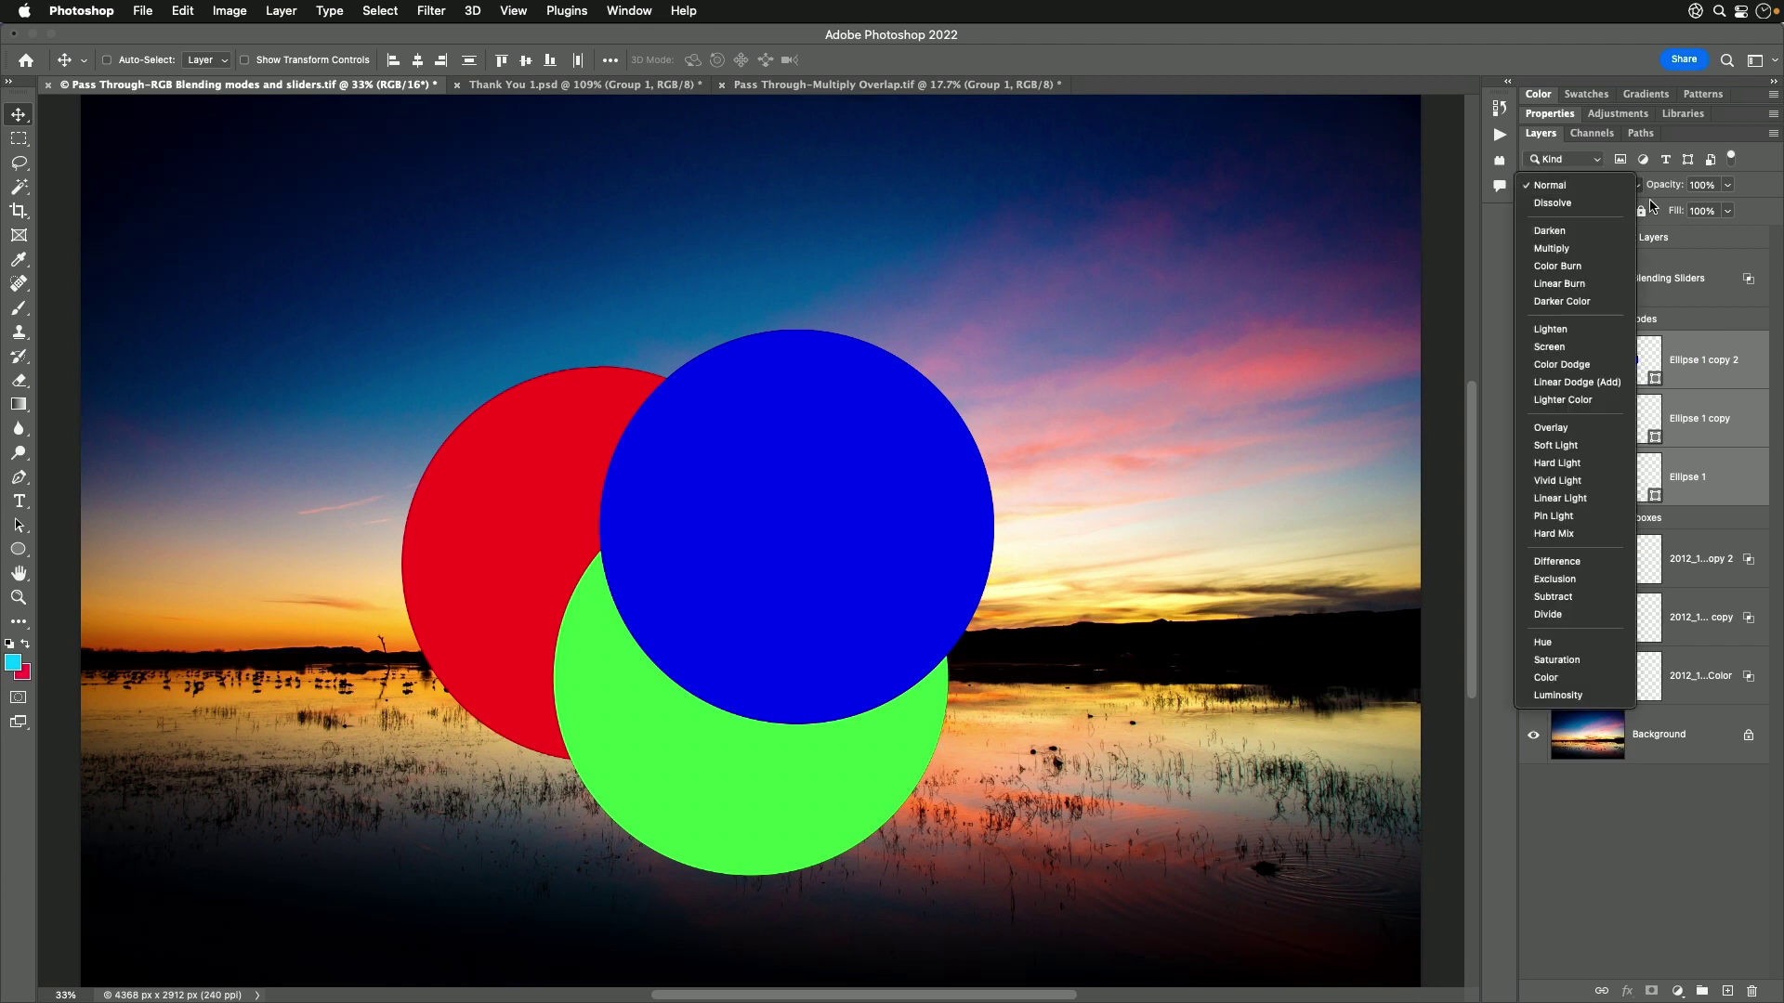
click(1612, 351)
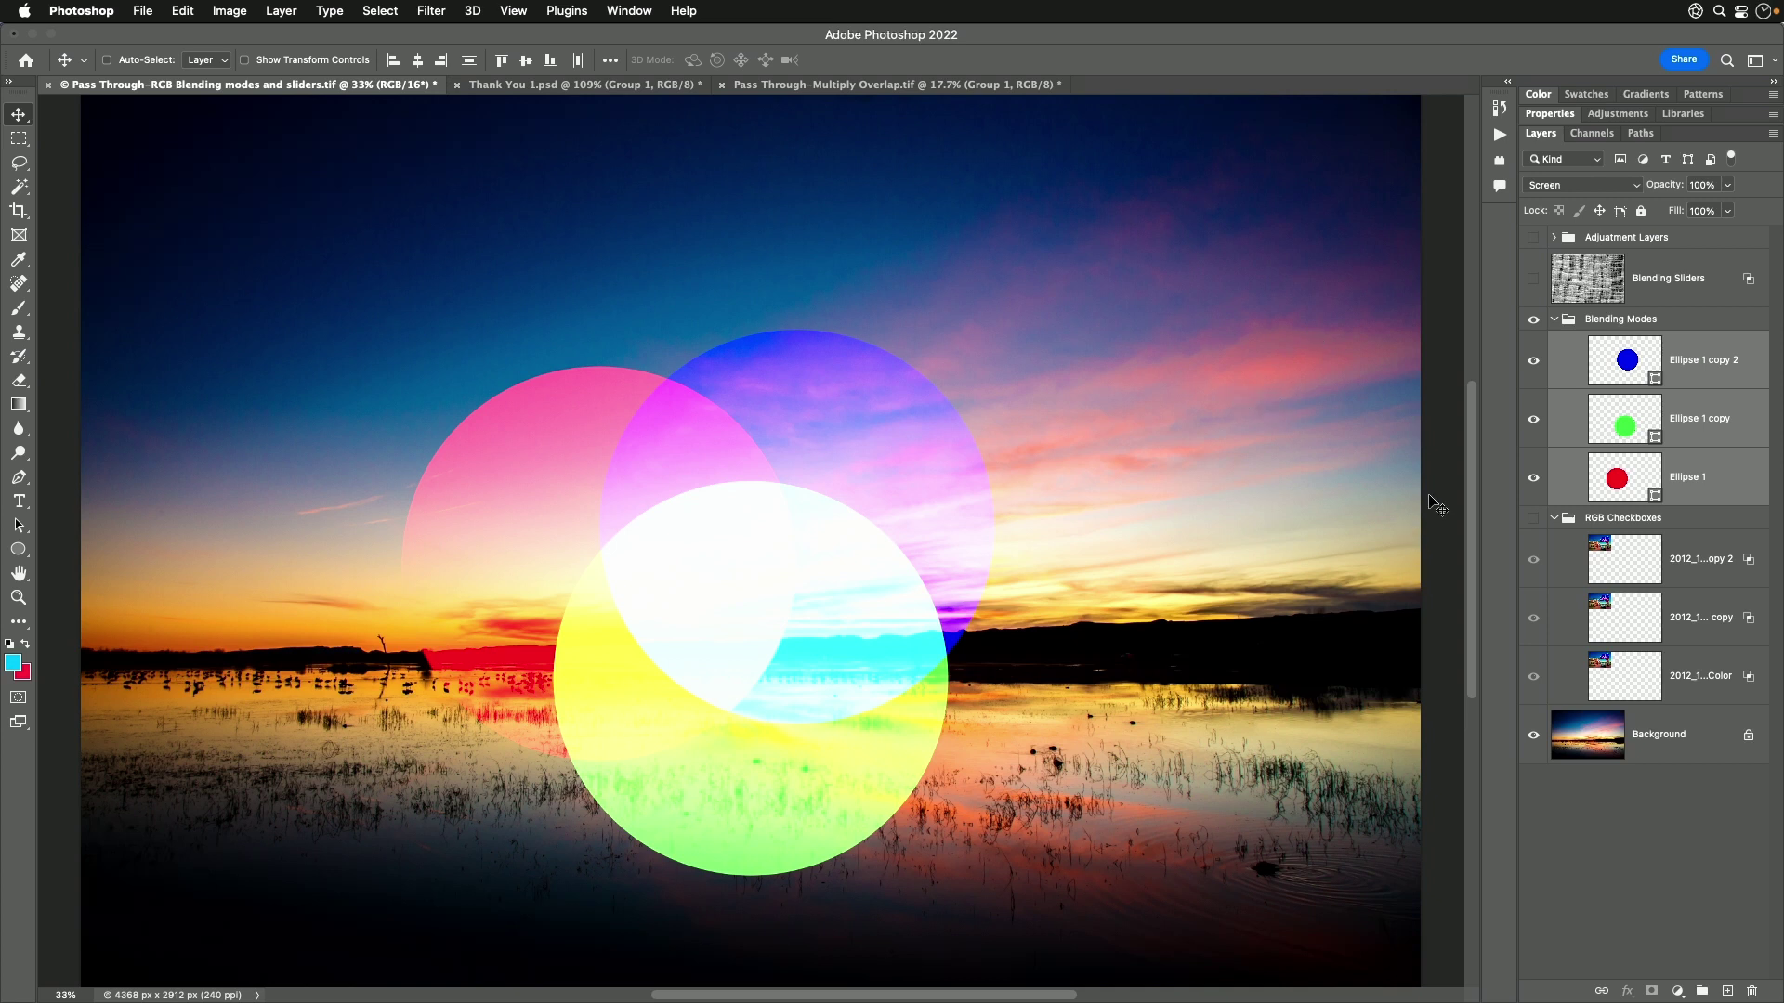
Step: Set the Blending Modes group's blend mode to Normal
click(1604, 321)
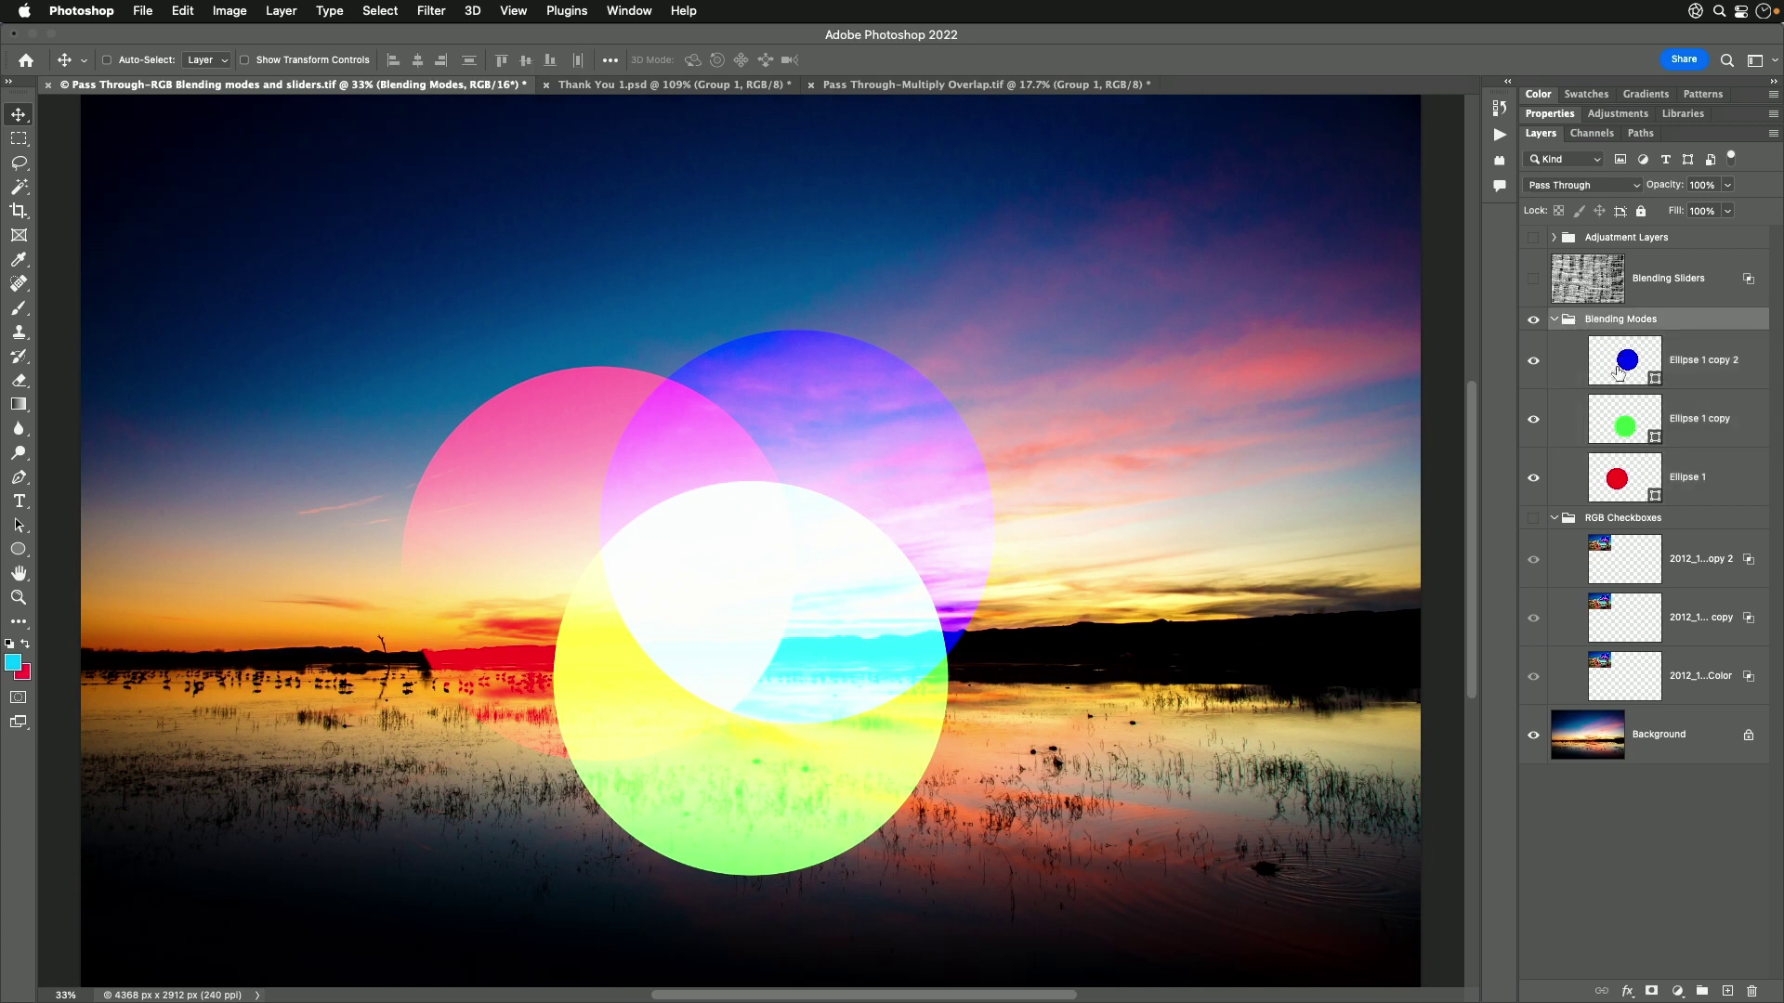
click(1601, 189)
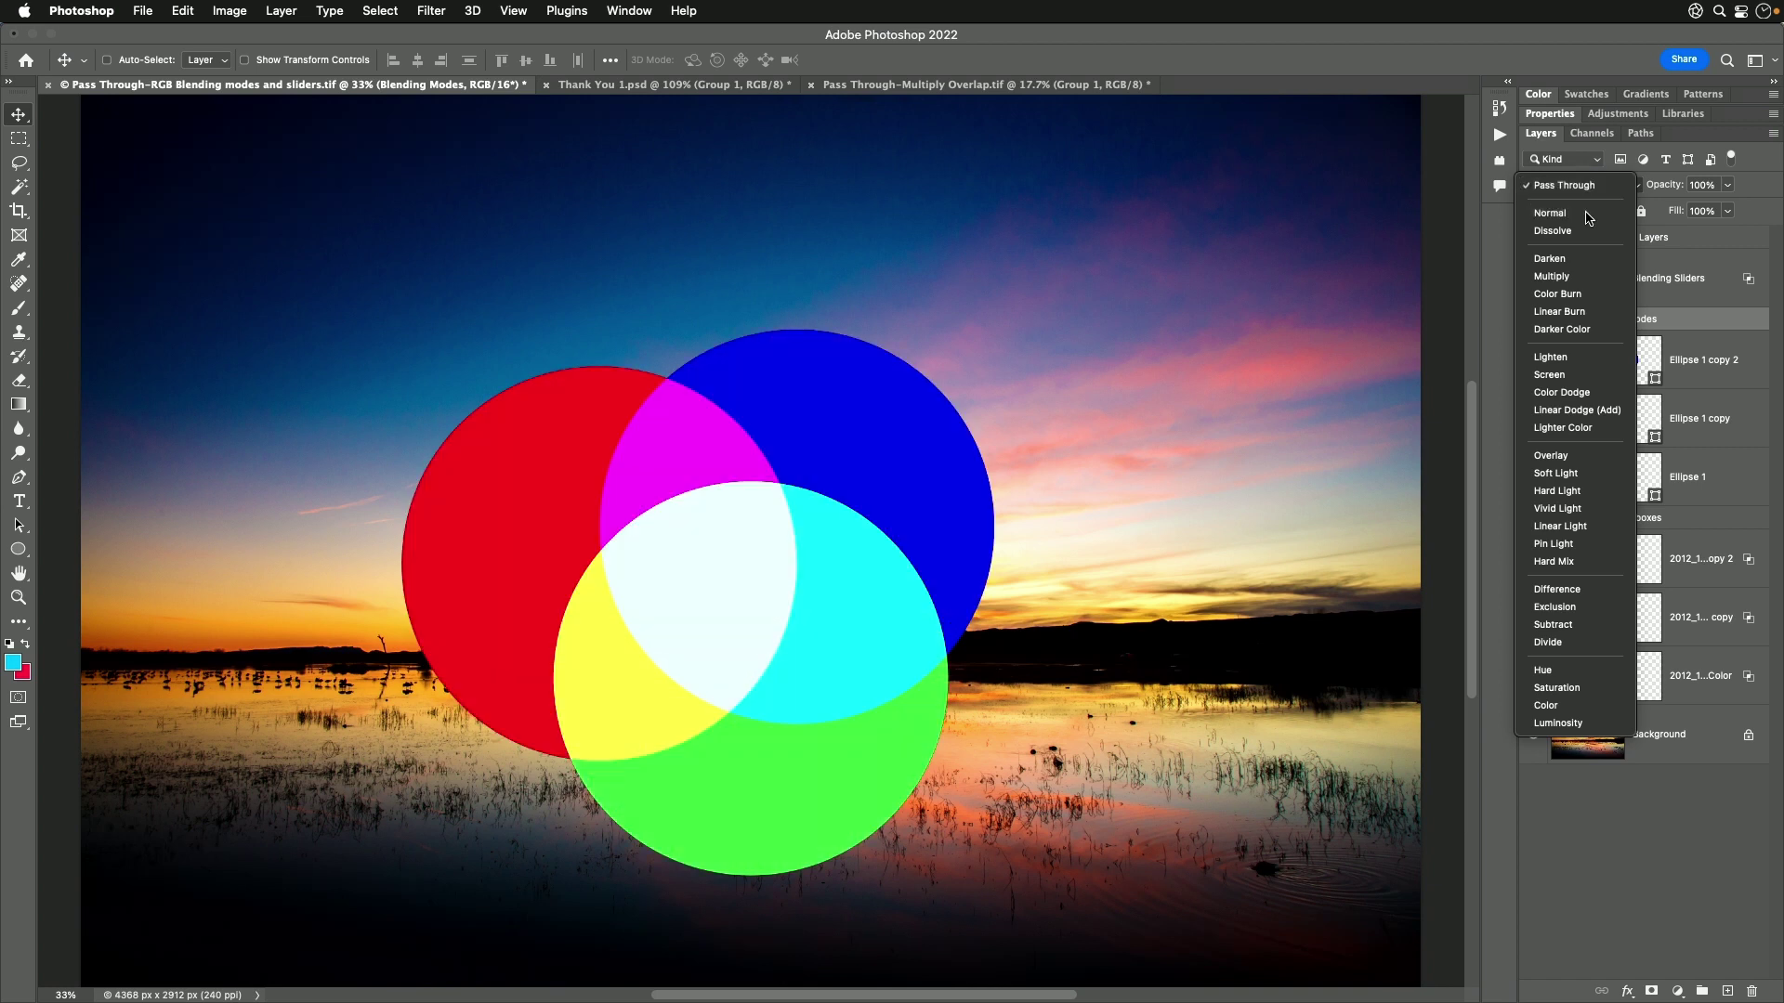
click(1583, 213)
Step: Shift the blue circle slightly, the green circle to the right and the red circle up and to the right, keeping all three overlapping
click(1708, 364)
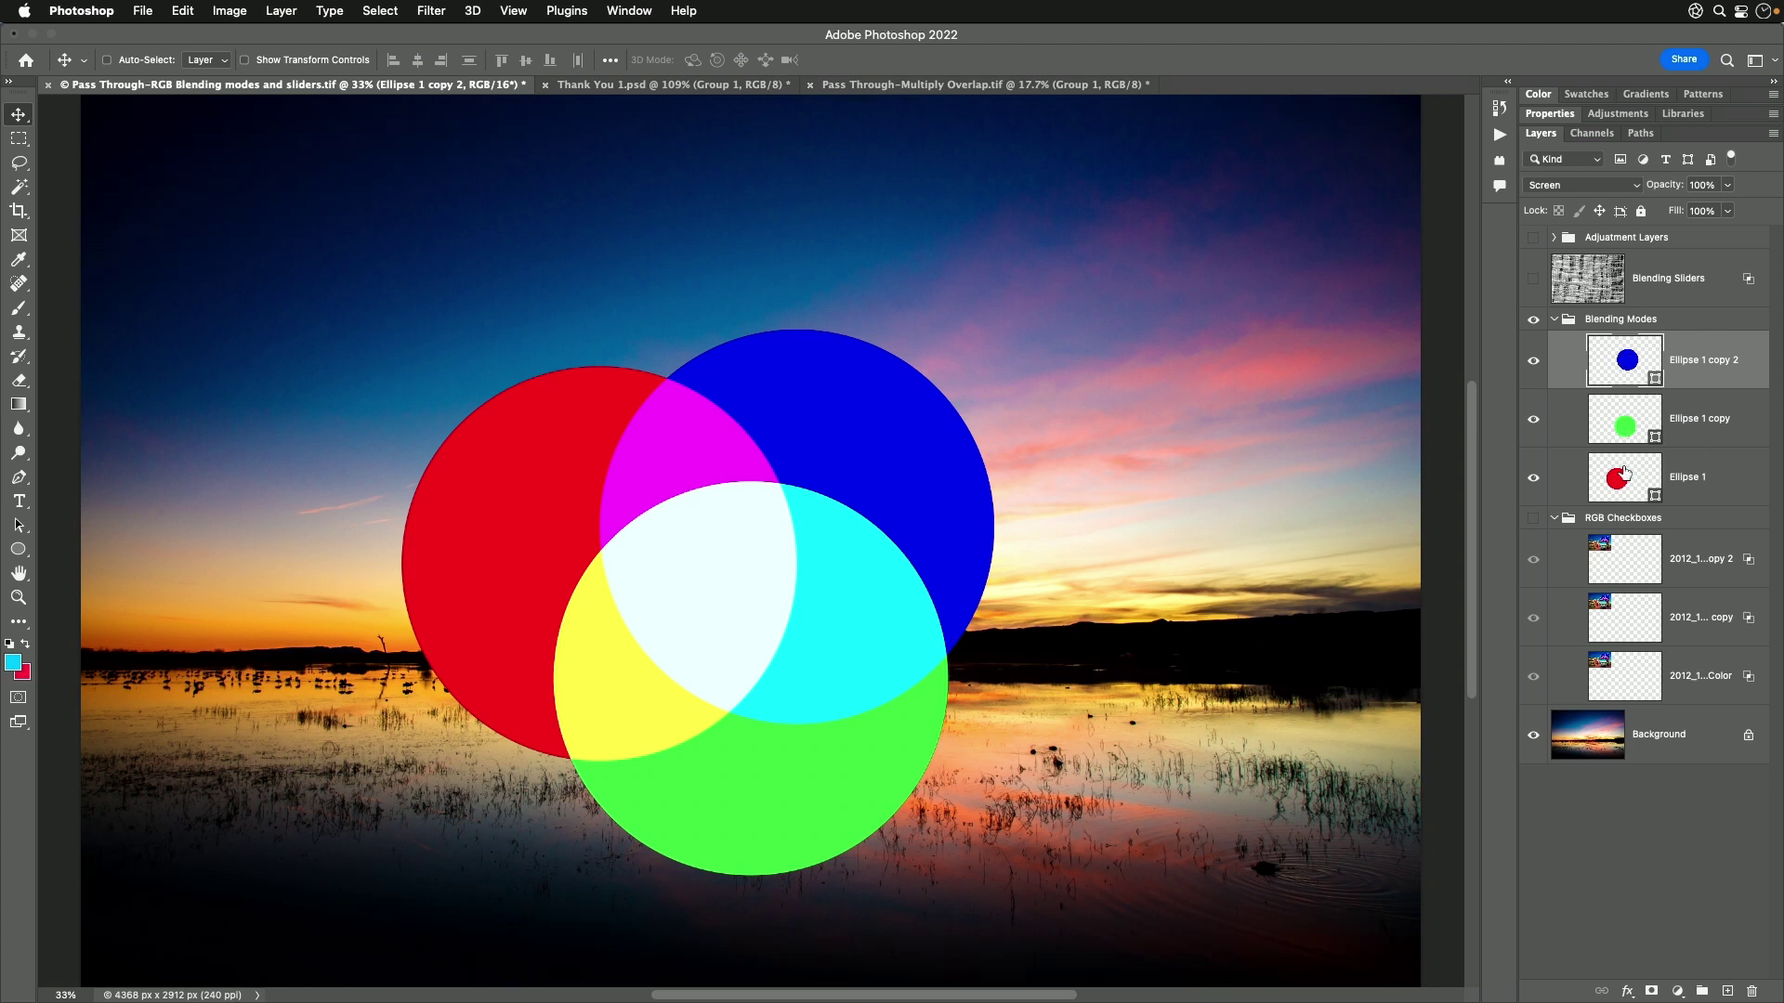
mouse_move(848, 434)
mouse_down()
mouse_move(1007, 385)
mouse_move(749, 498)
mouse_move(960, 346)
mouse_move(841, 431)
mouse_up()
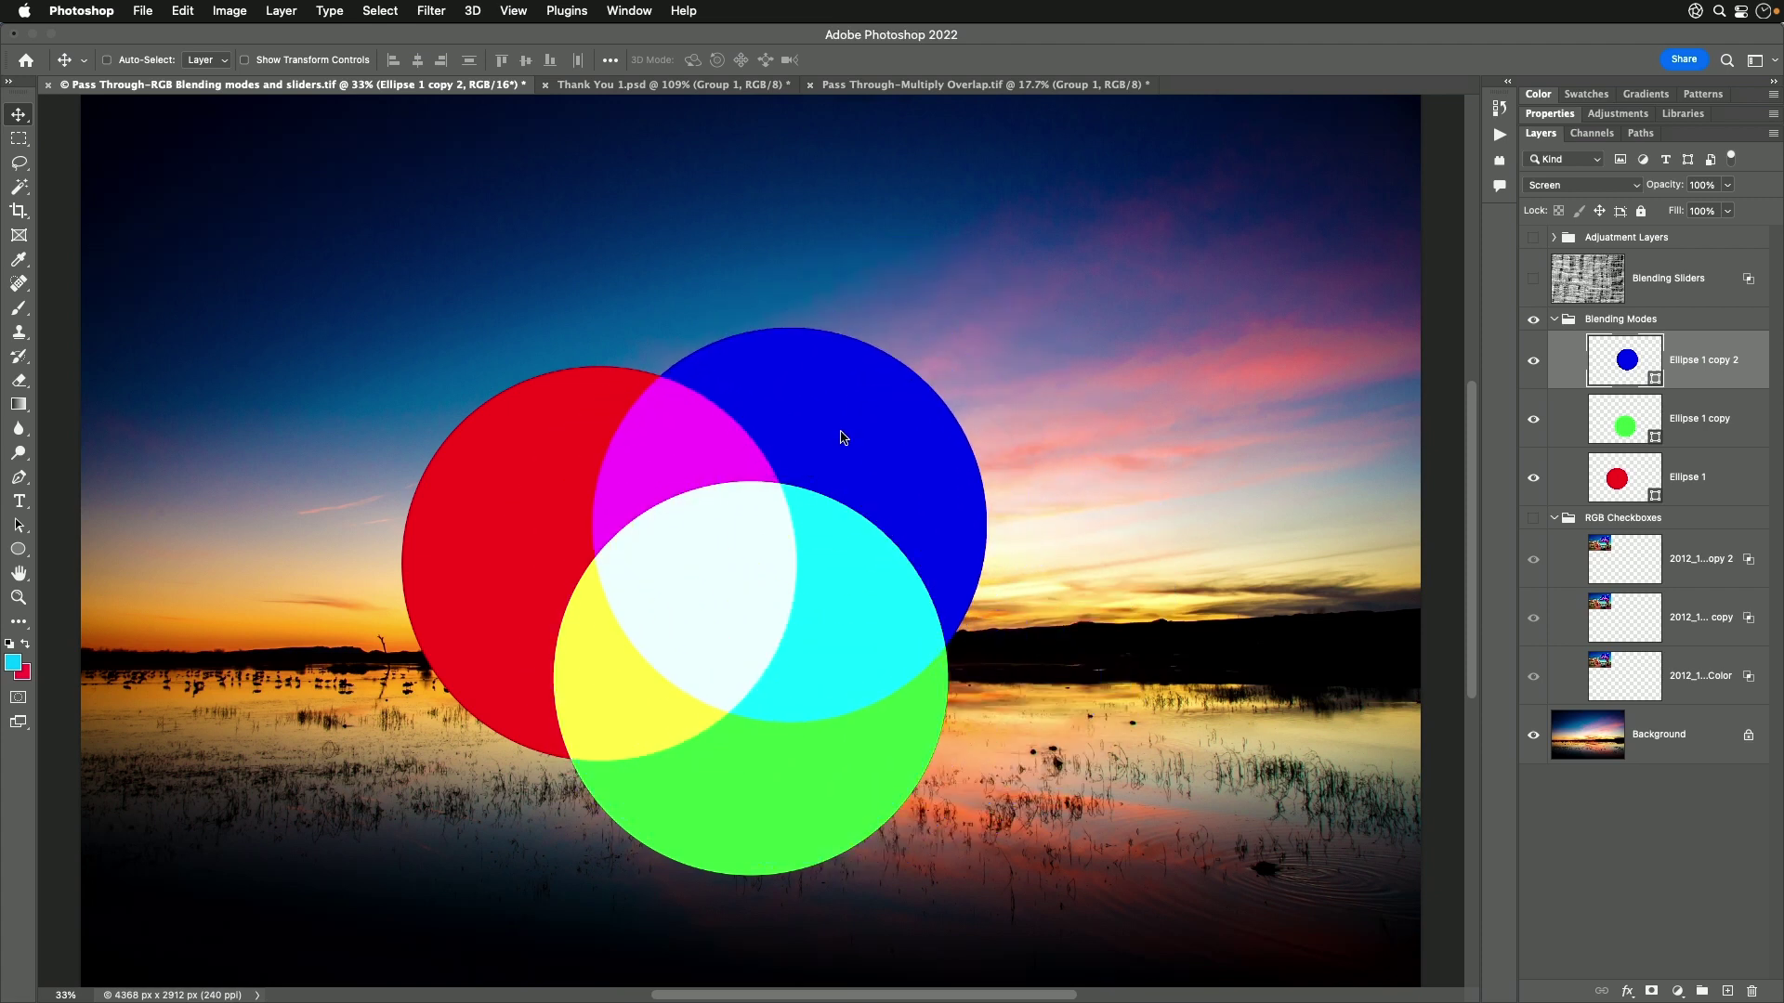
drag(765, 772, 833, 782)
drag(517, 557, 561, 494)
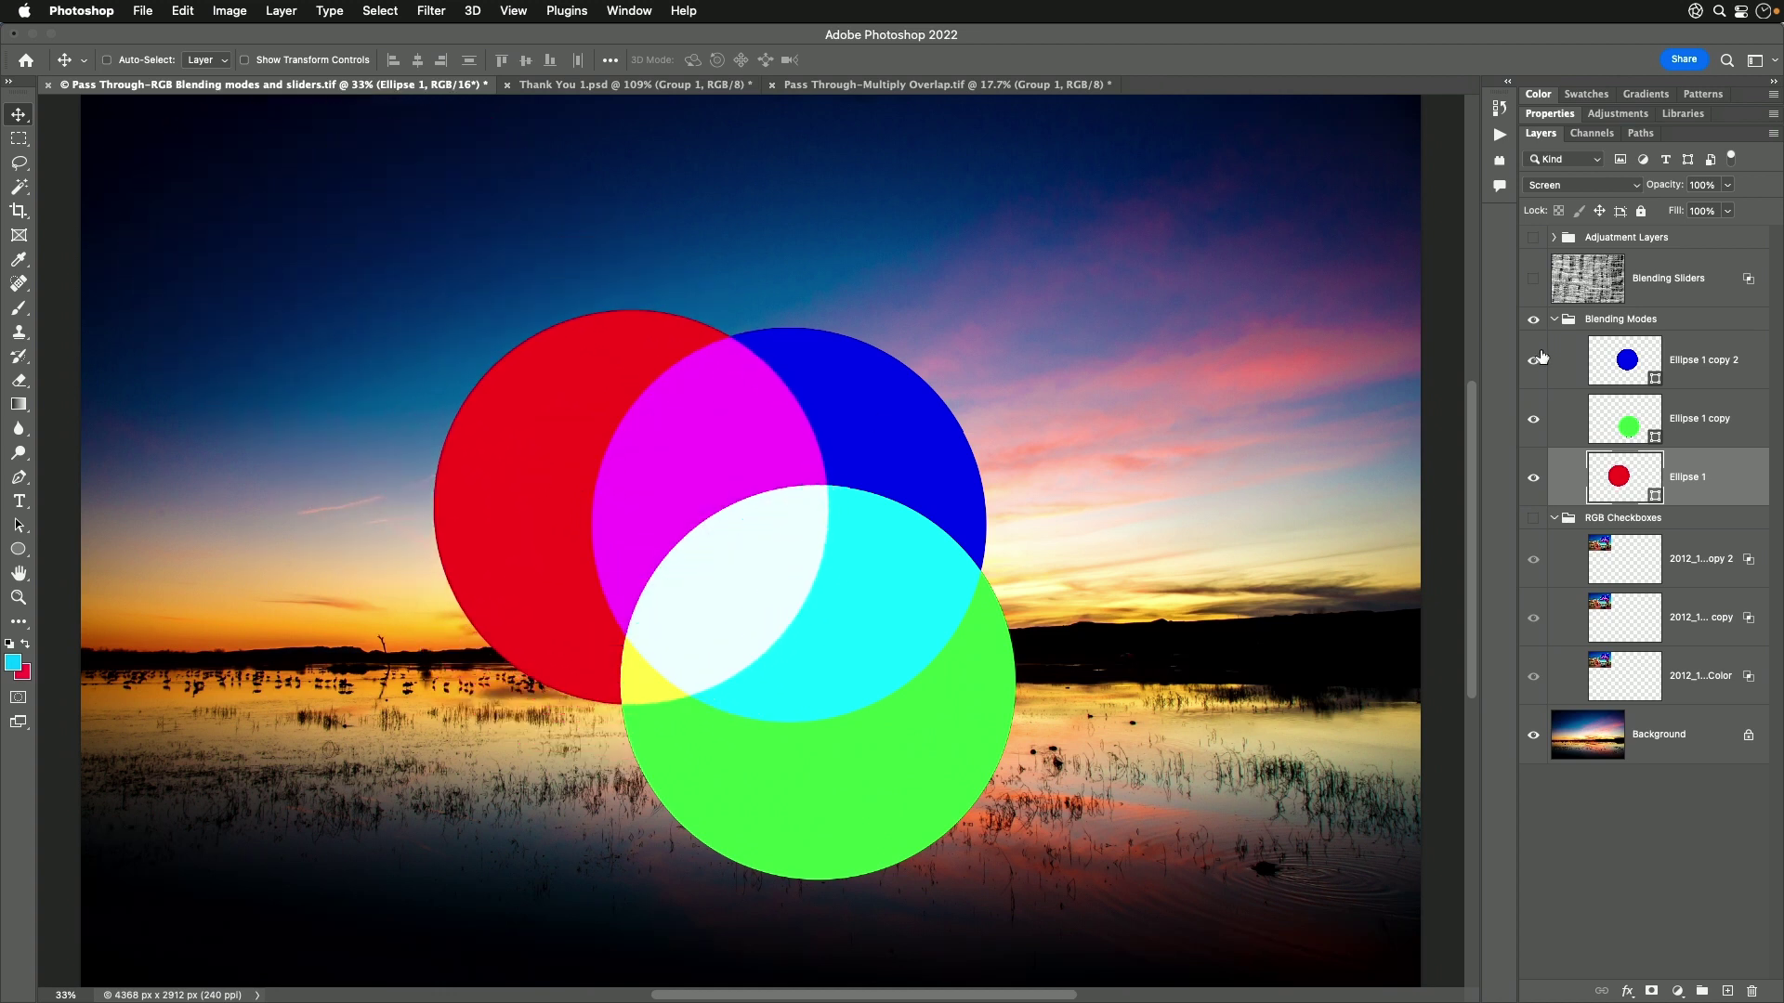
Step: Hide the Blending Modes group and show the RGB Checkboxes group
click(1533, 320)
click(1600, 319)
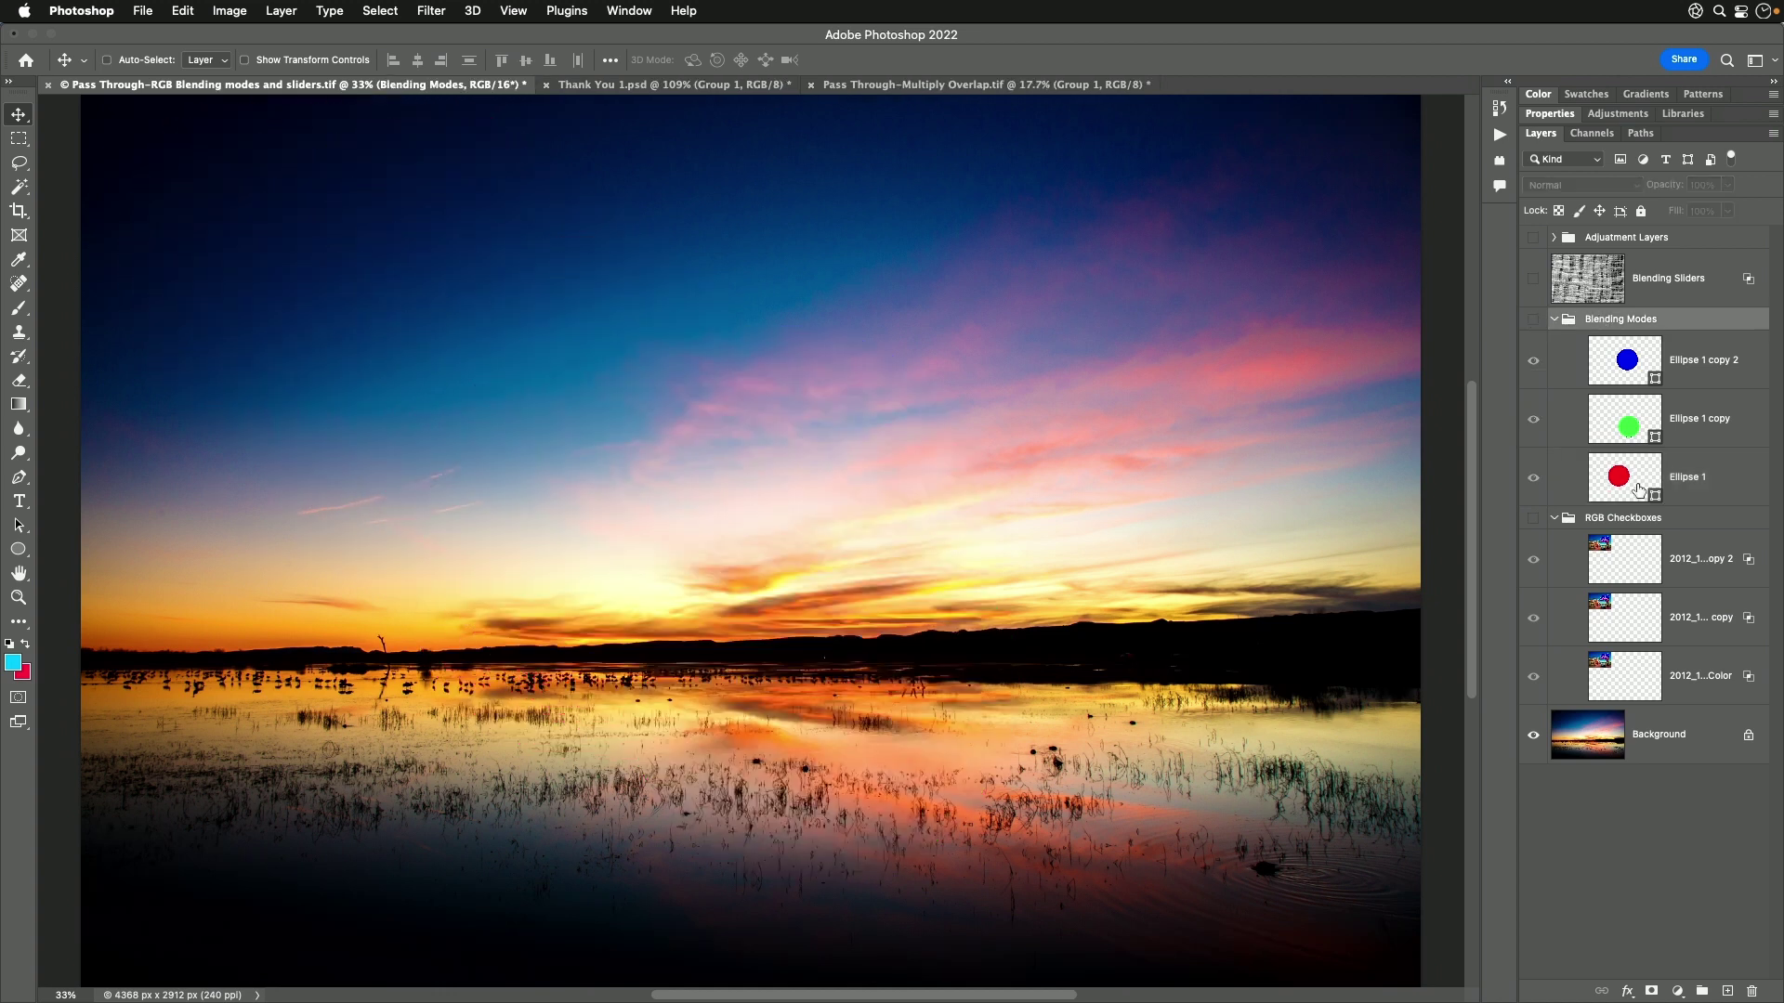
click(1634, 521)
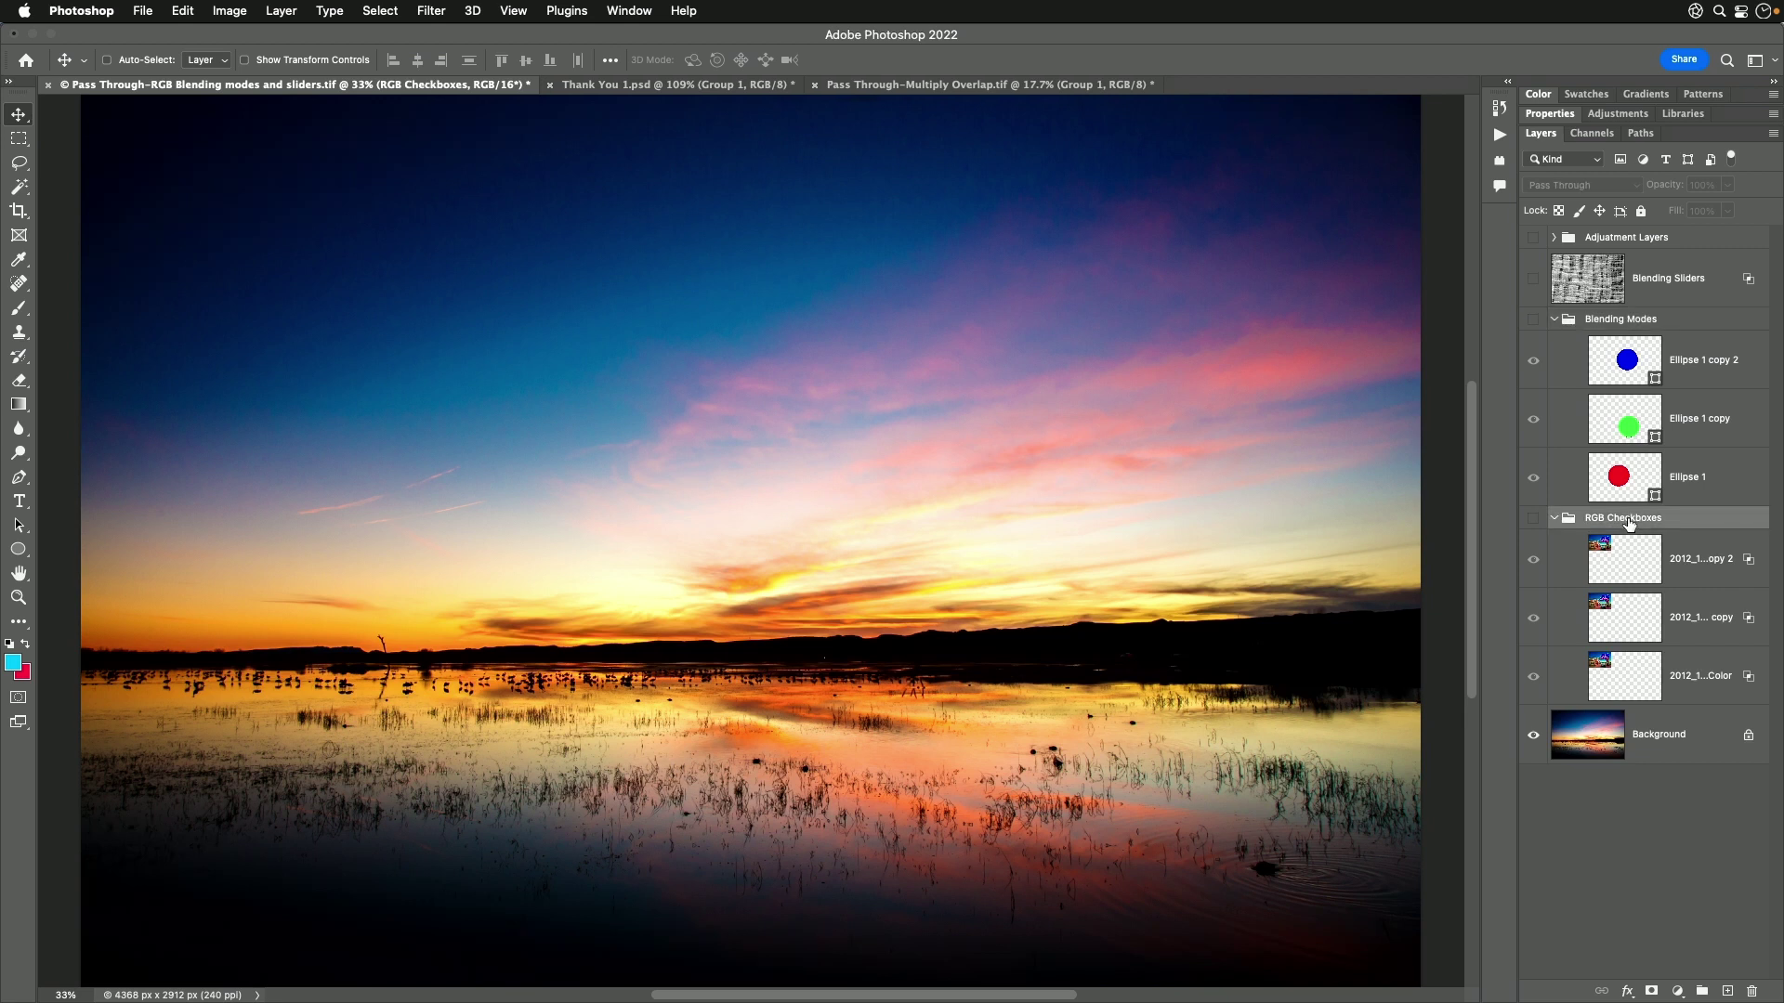
click(1531, 520)
Step: Review the advanced blending channel settings of the 2012_10 Tucumcari Full Color copy 2 layer, and accept them as they are
click(1652, 576)
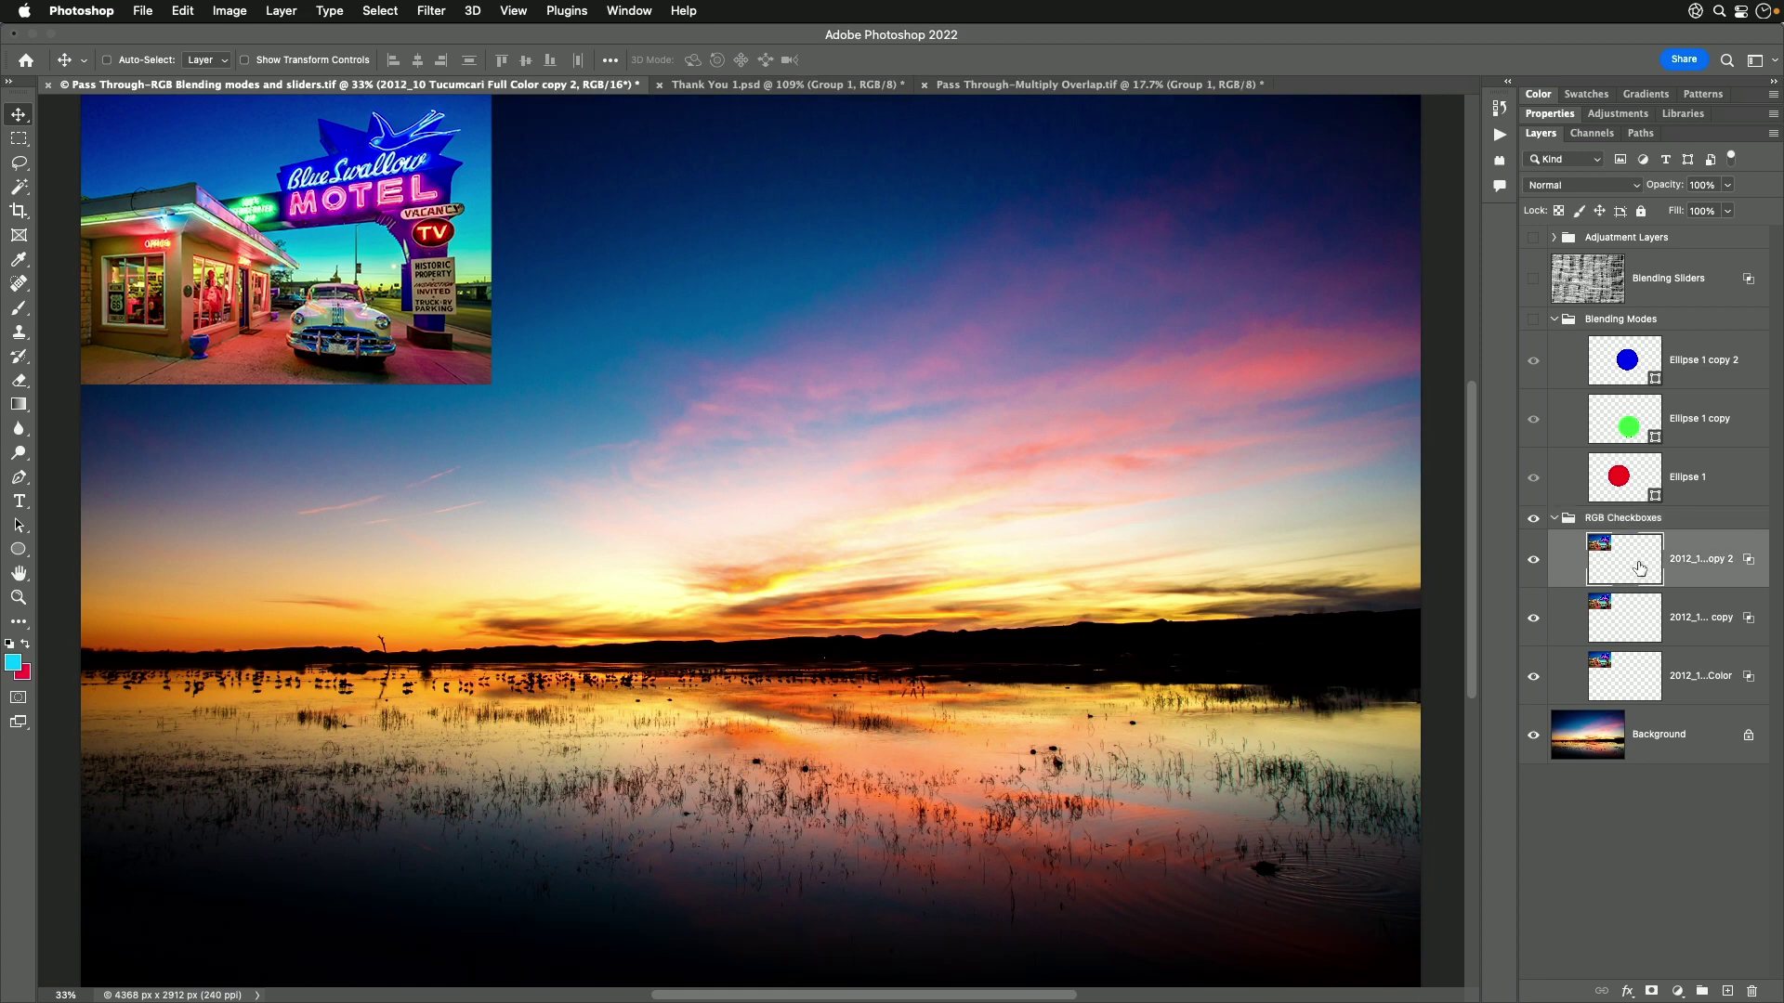
click(1627, 992)
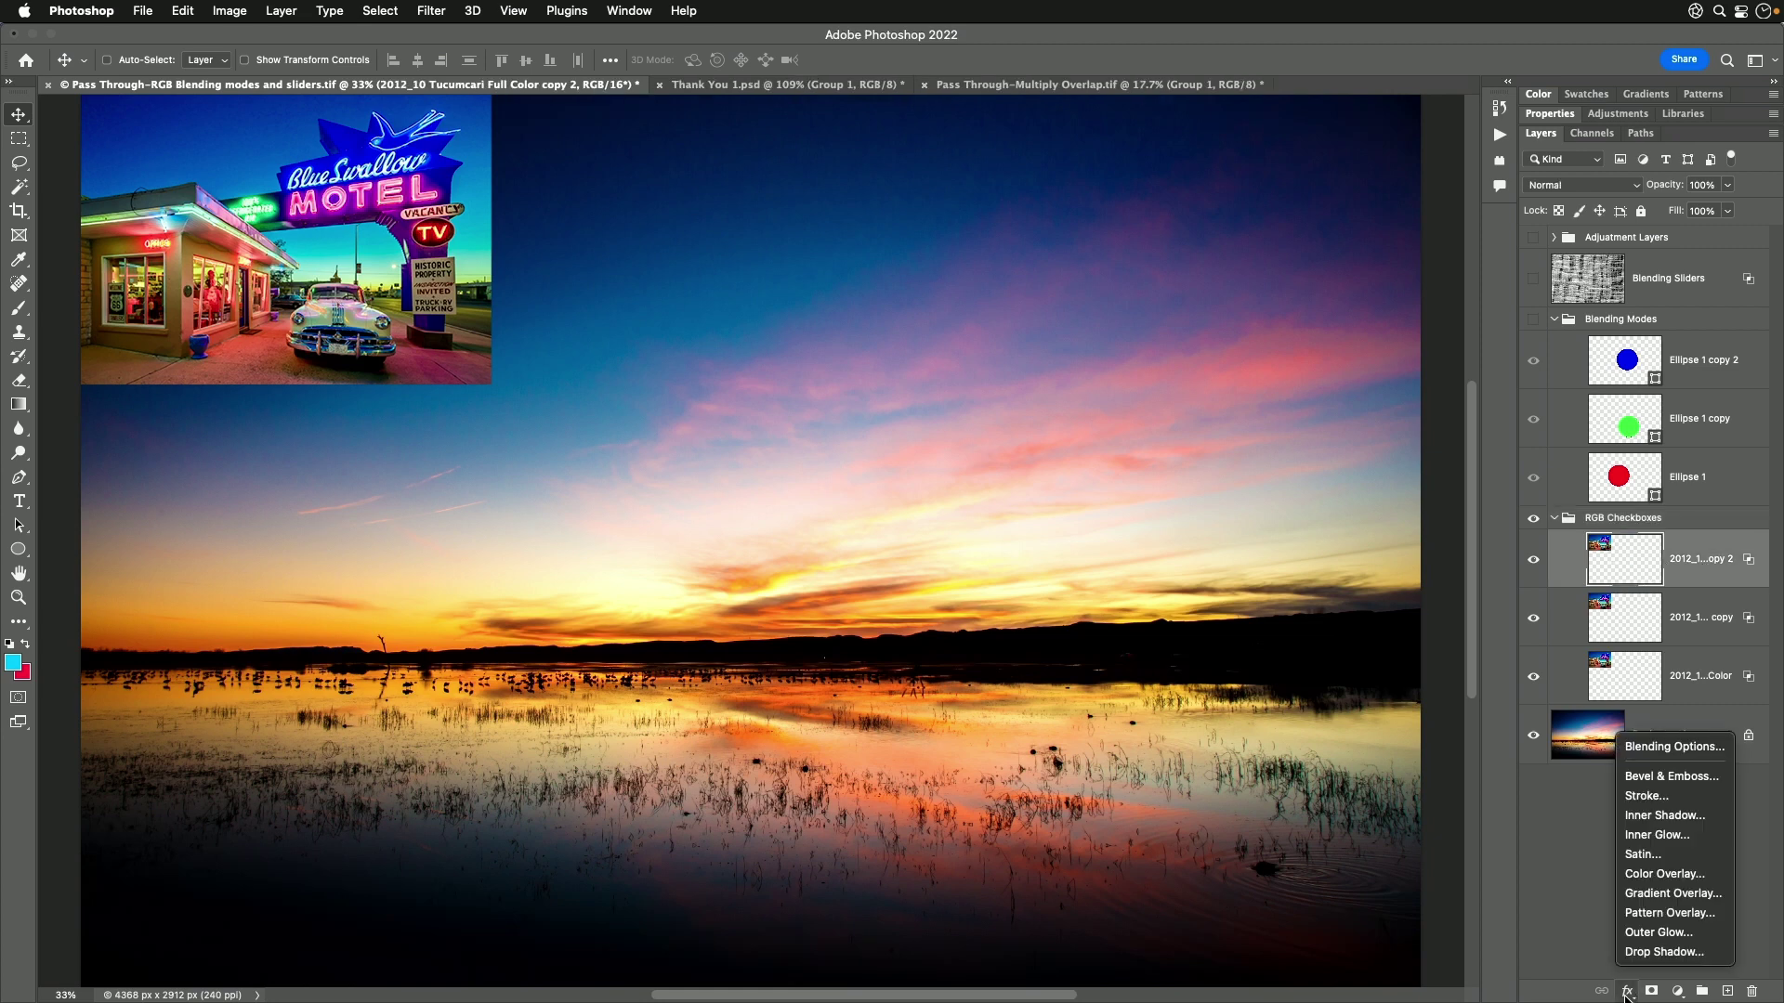
click(1687, 749)
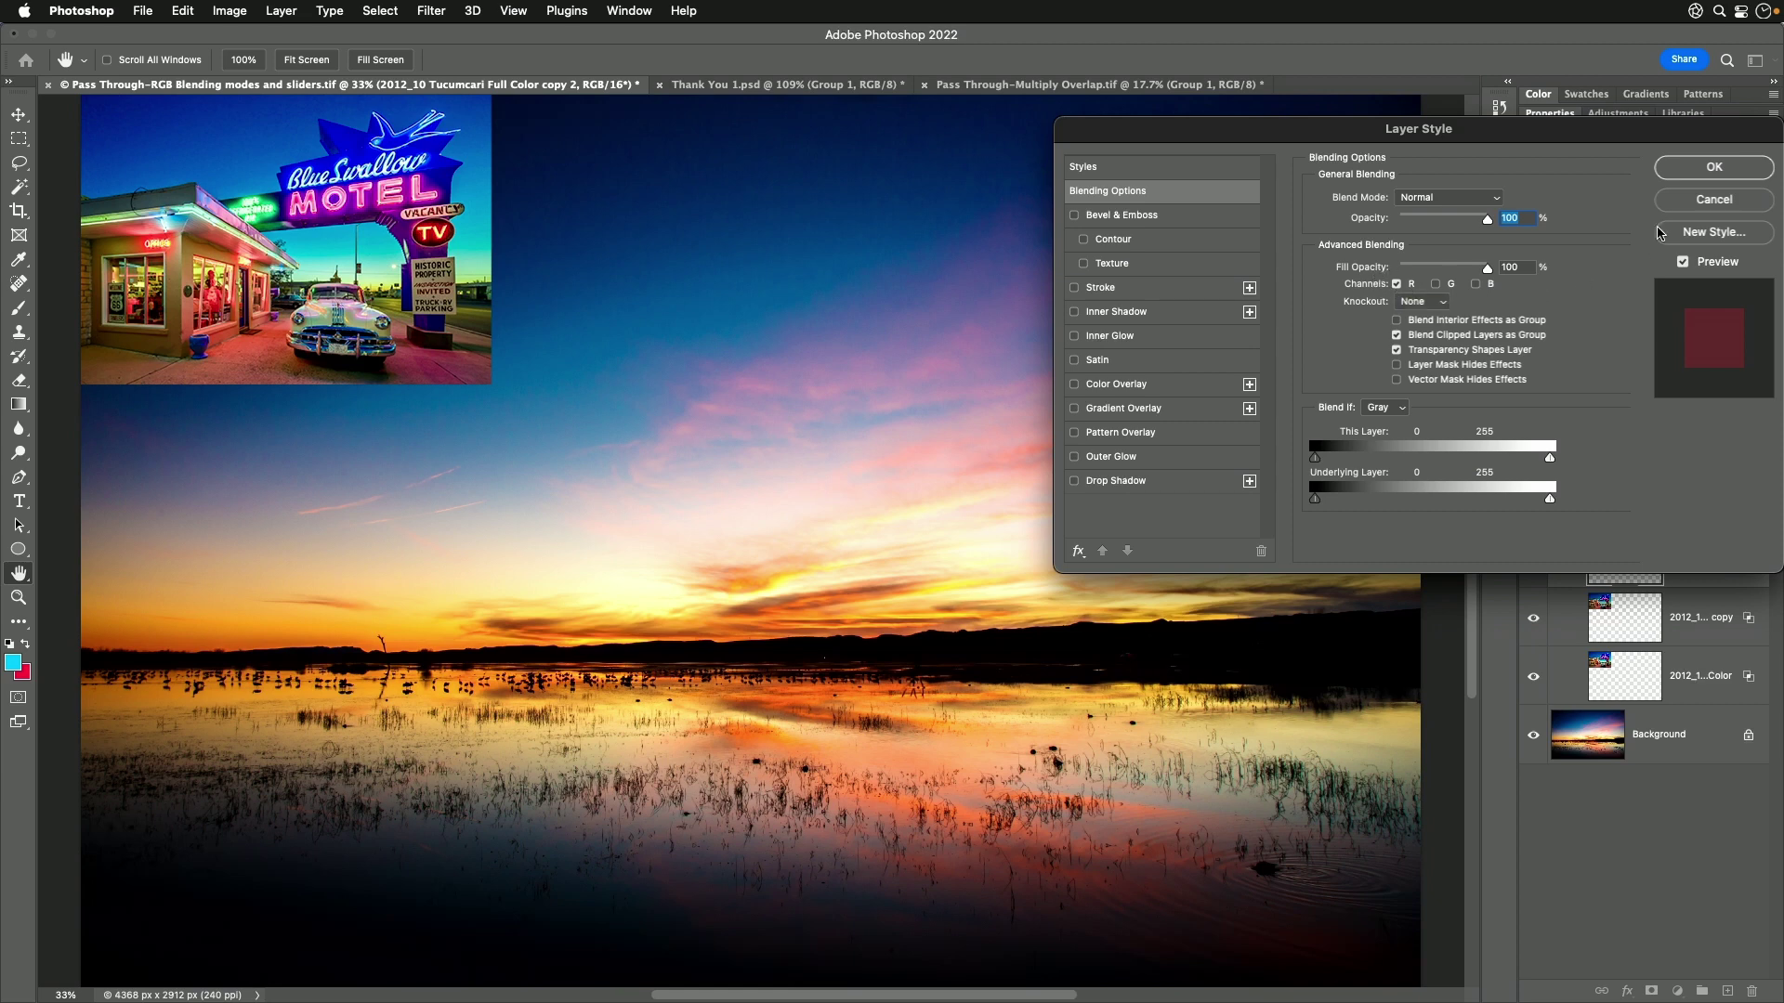
click(1714, 166)
Step: Examine the three motel photo layers in turn and check the blend mode of their RGB Checkboxes group
click(1685, 680)
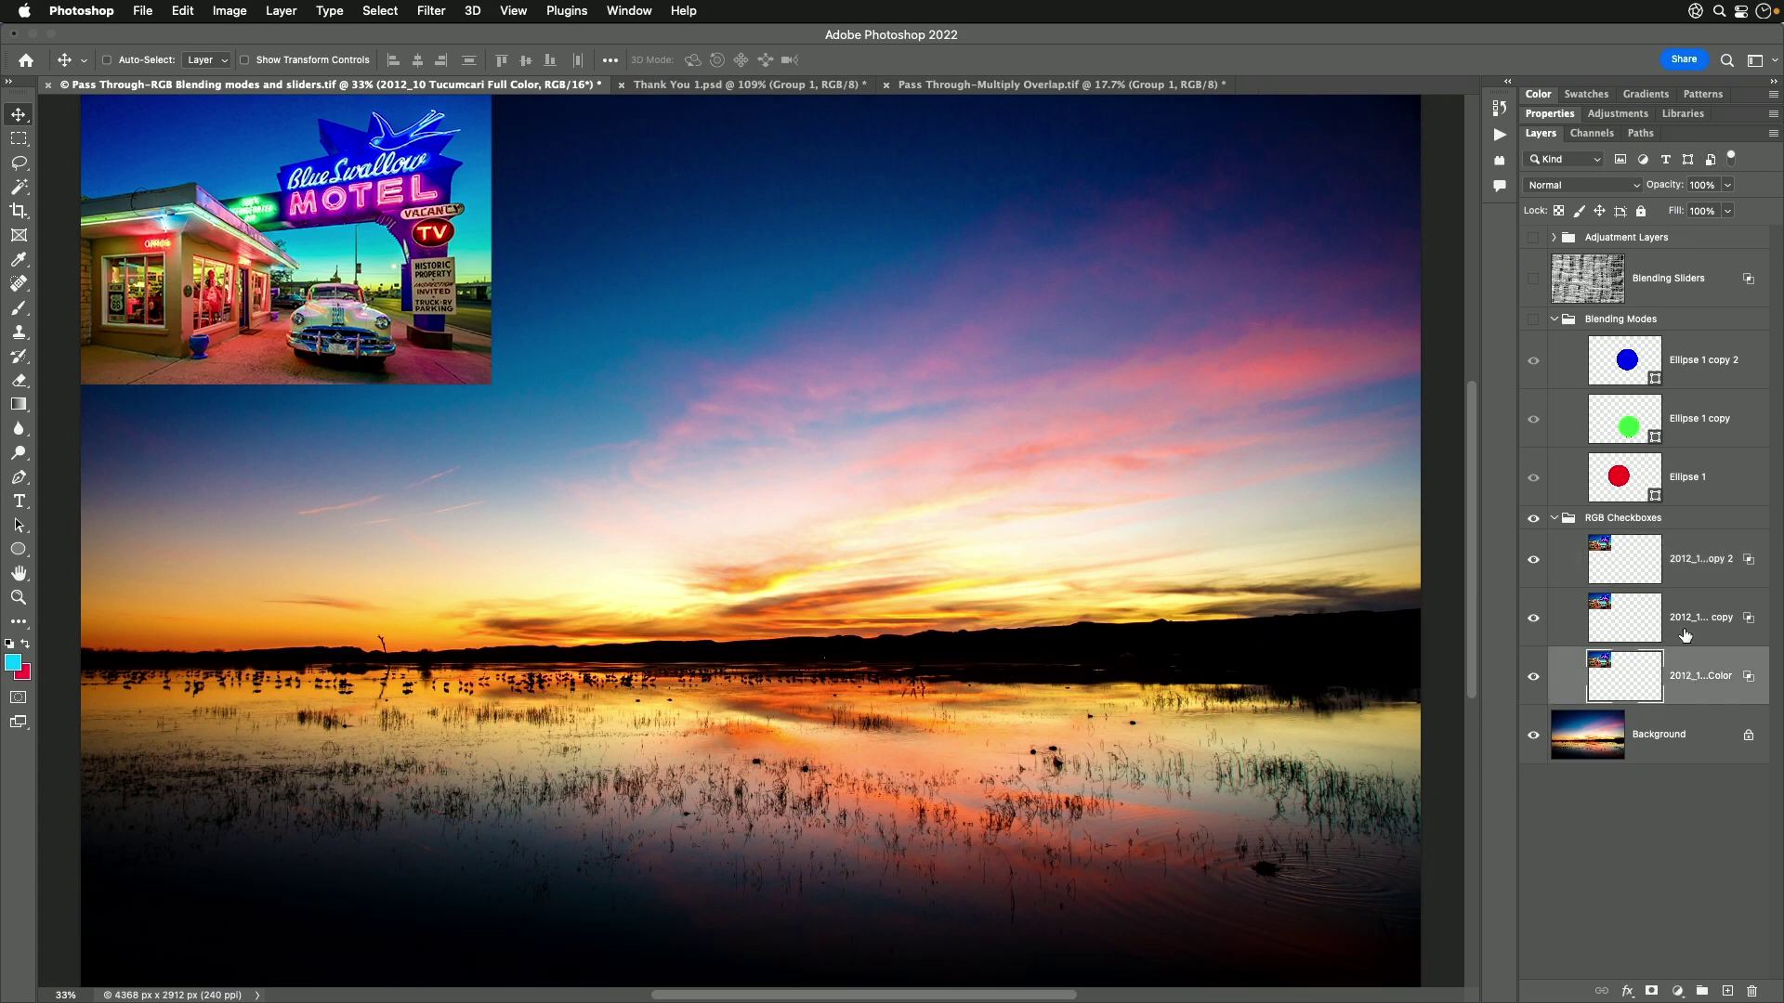
click(1686, 570)
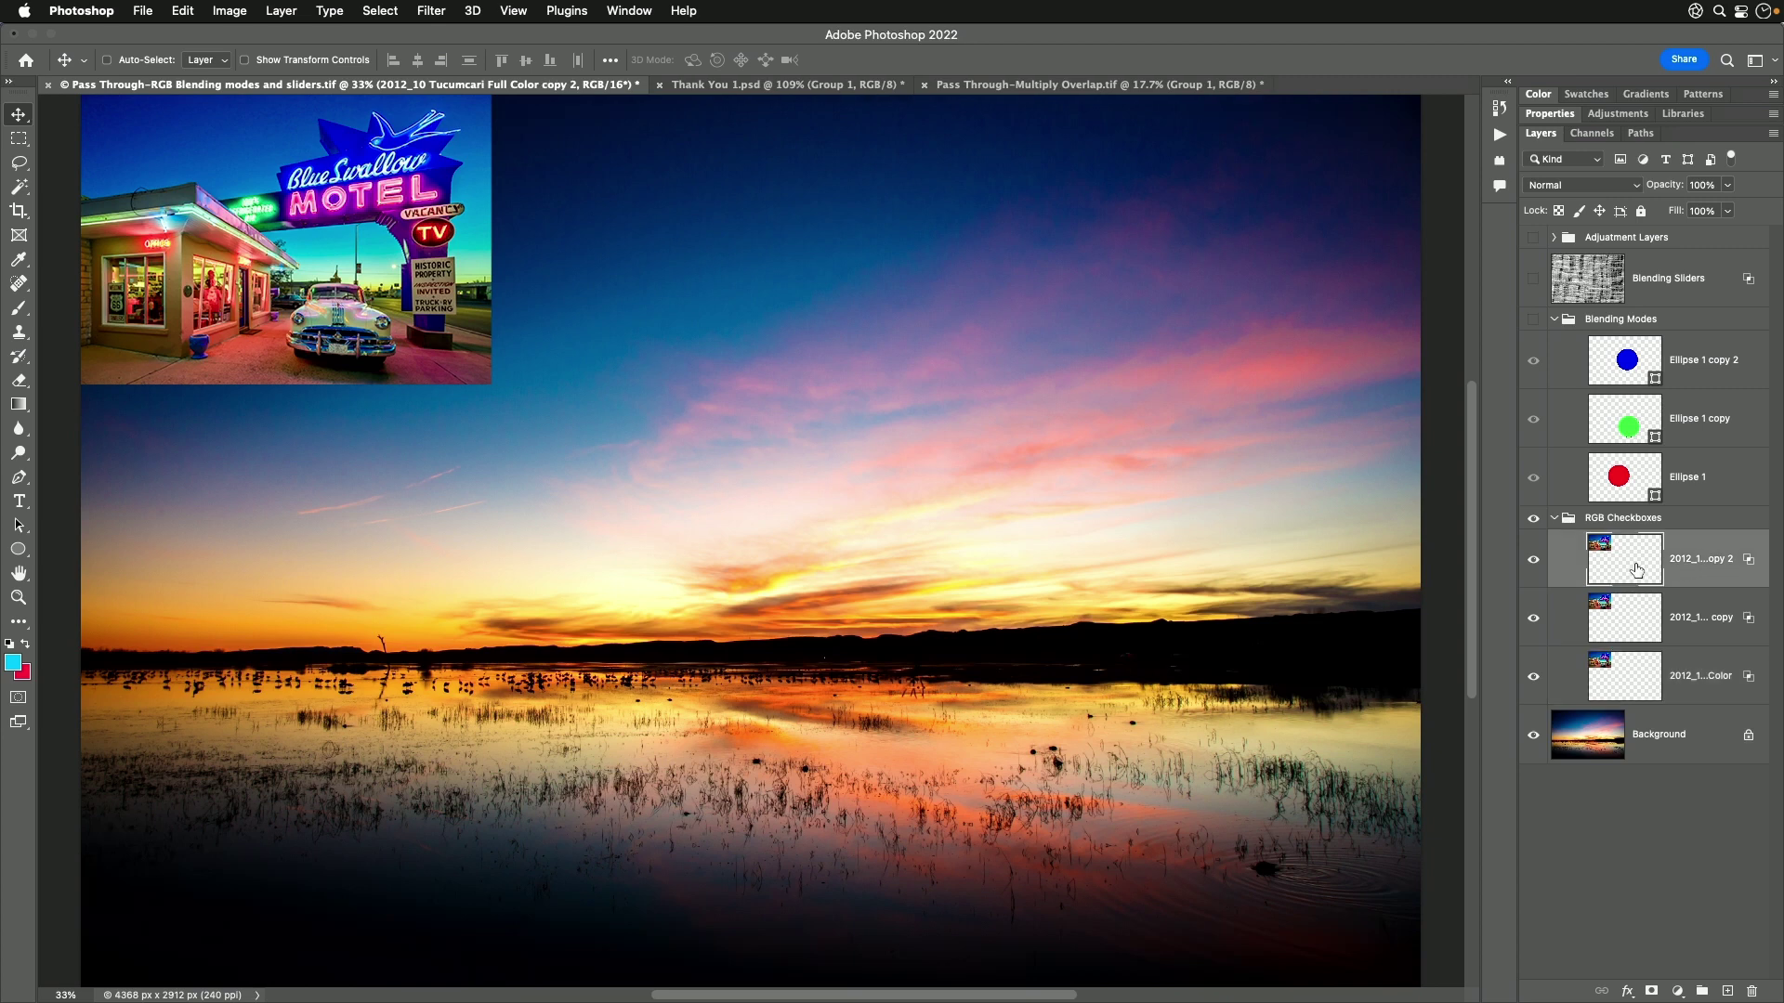
click(1686, 615)
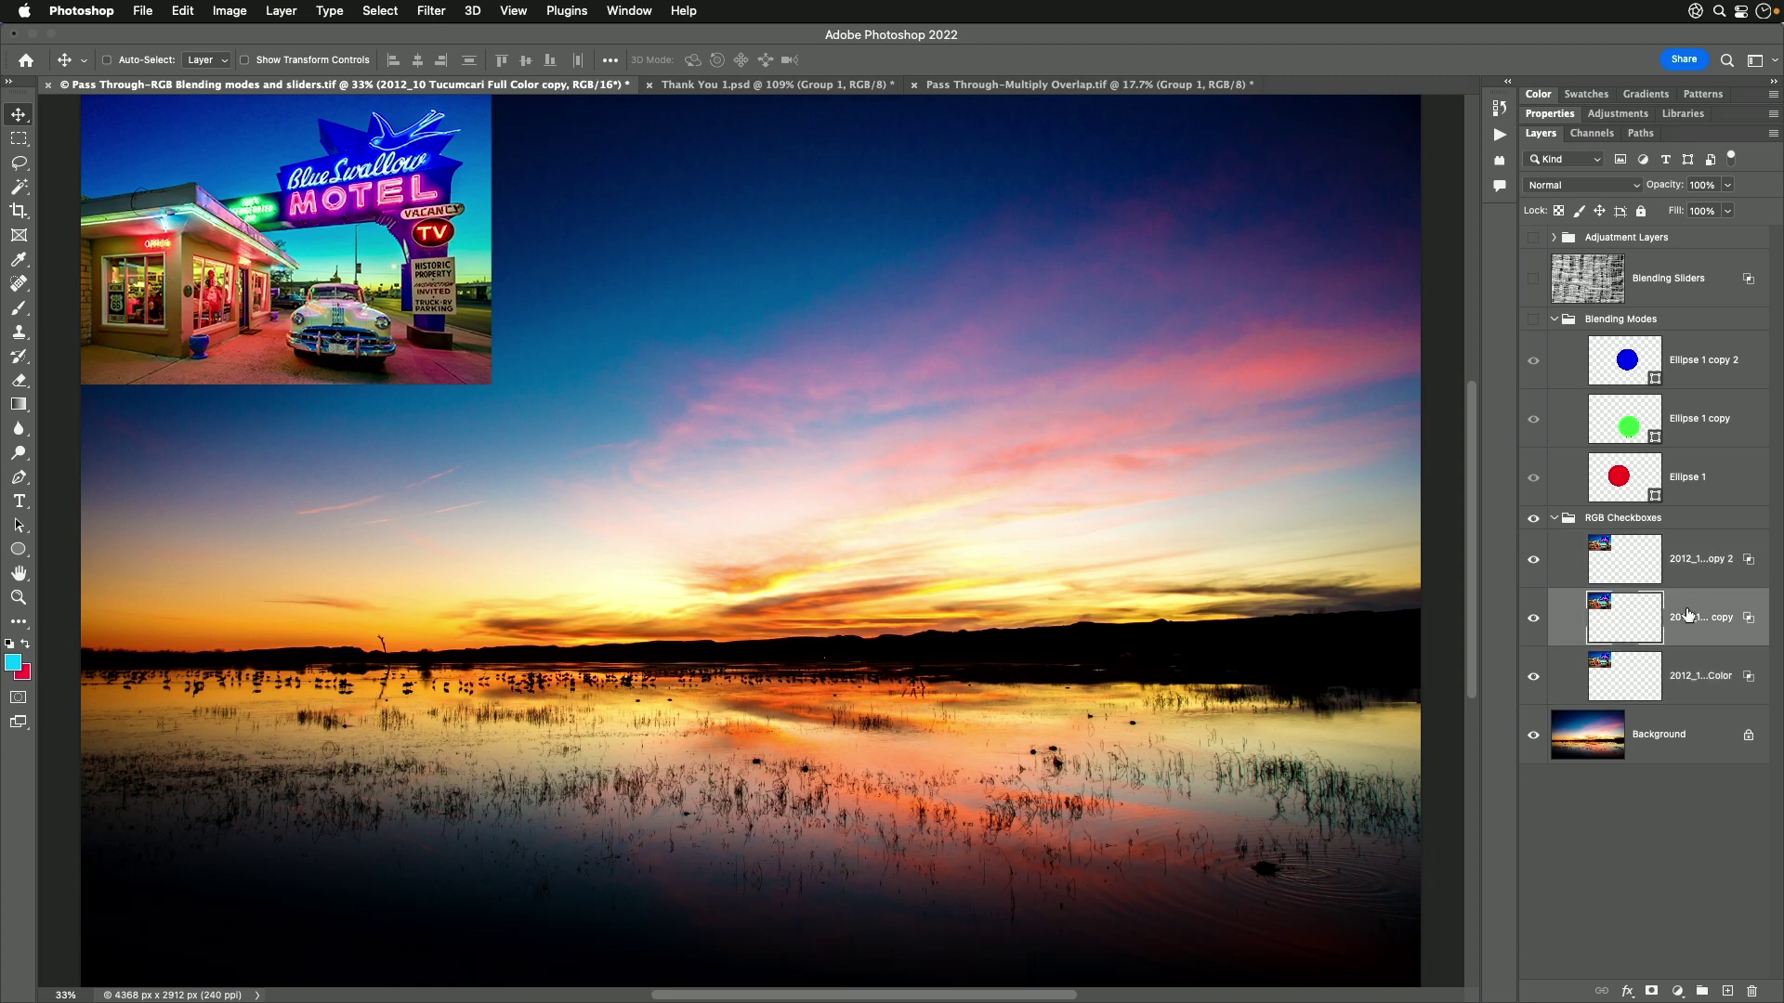
click(1701, 684)
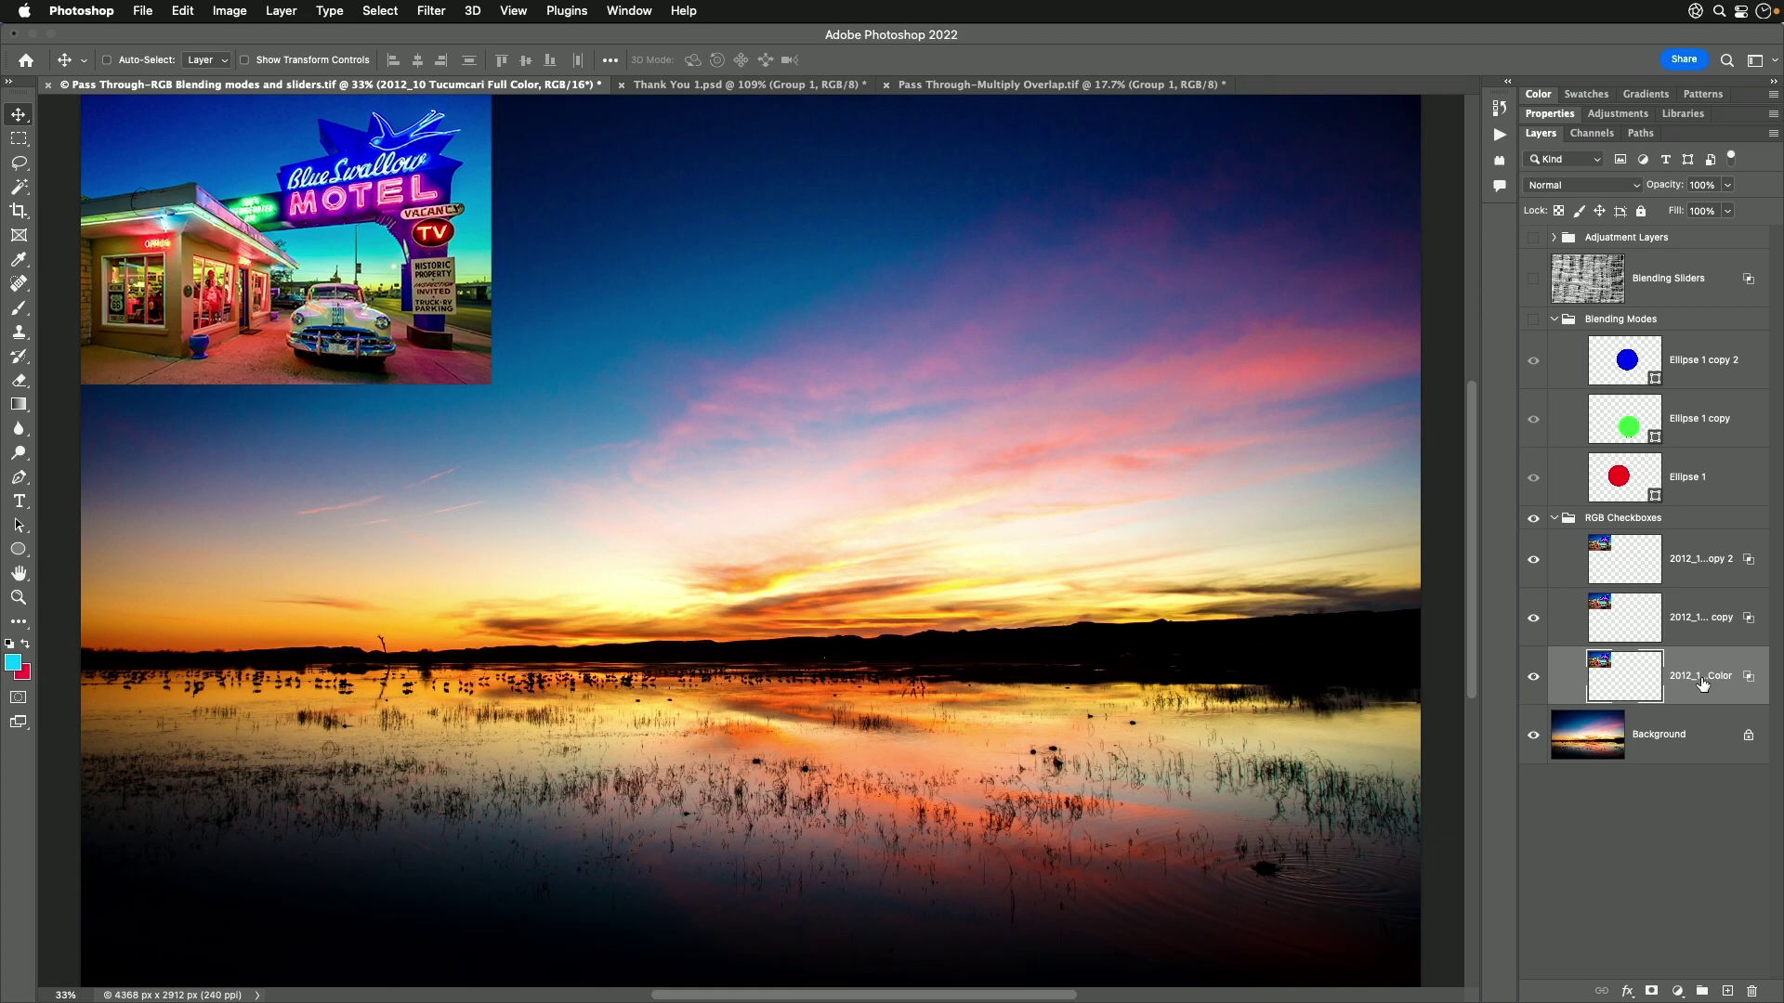
click(1633, 522)
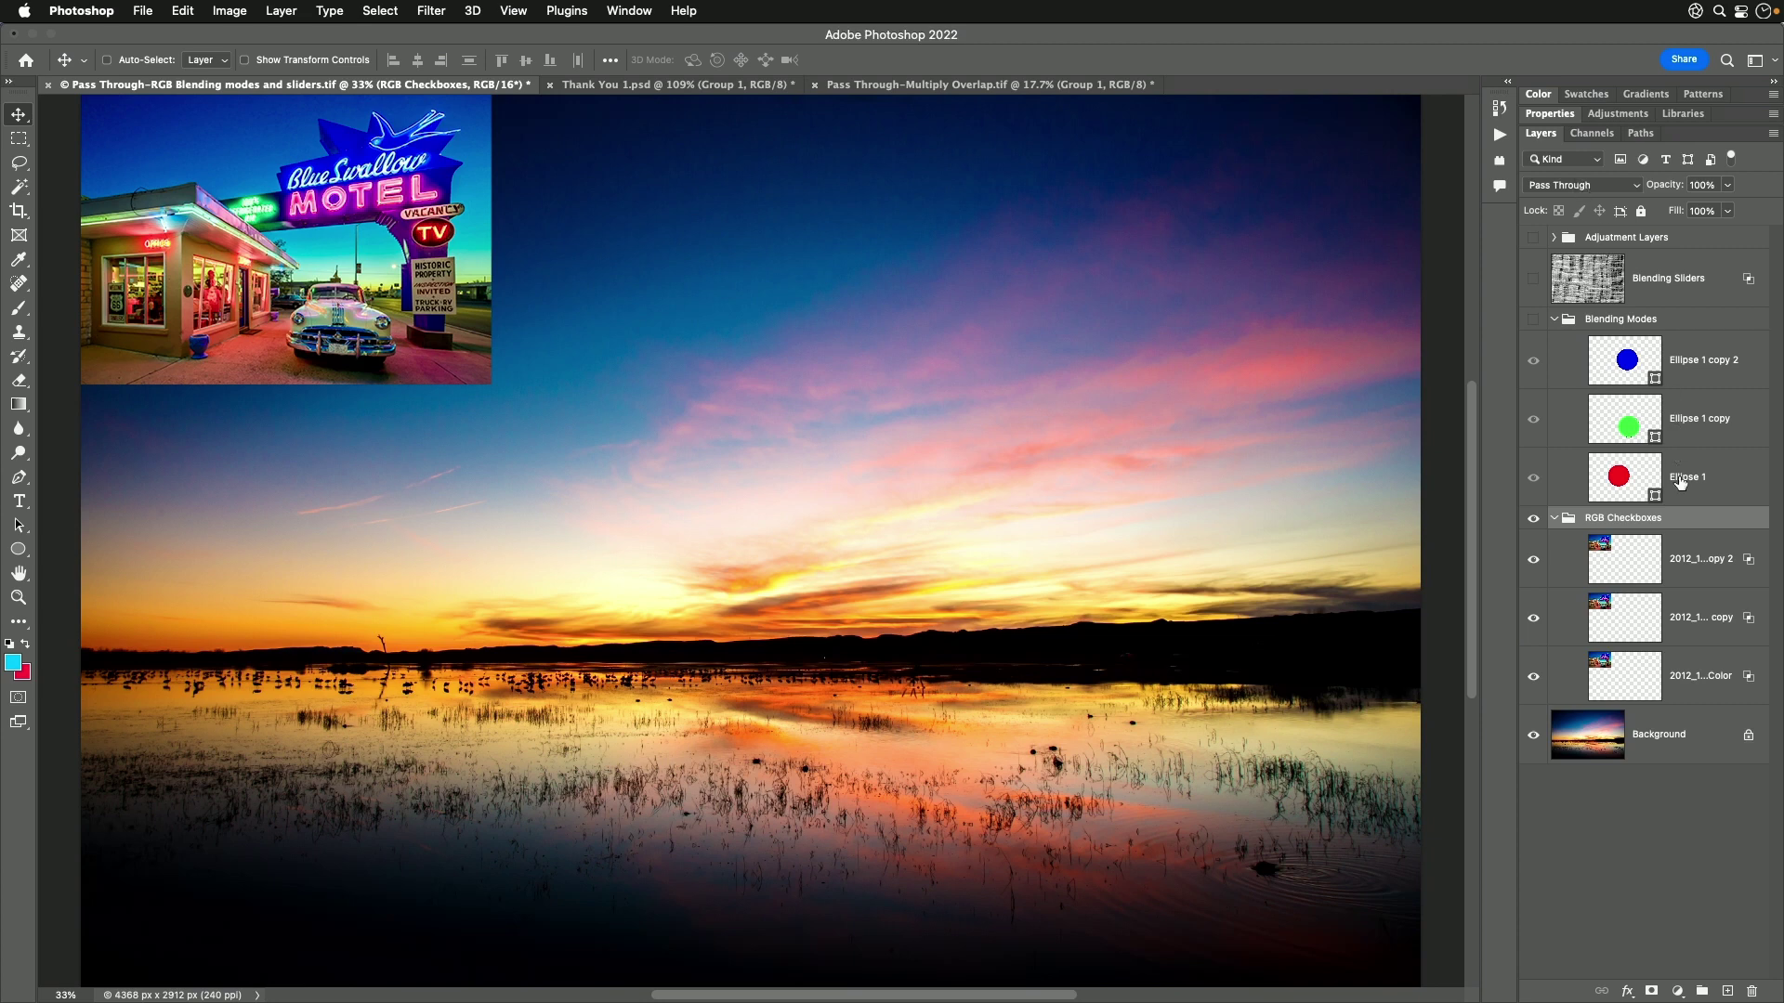
Step: Move the 2012_10 Tucumcari Full Color copy 2 layer down and right over the horizon, and set the RGB Checkboxes group to Normal
click(1693, 564)
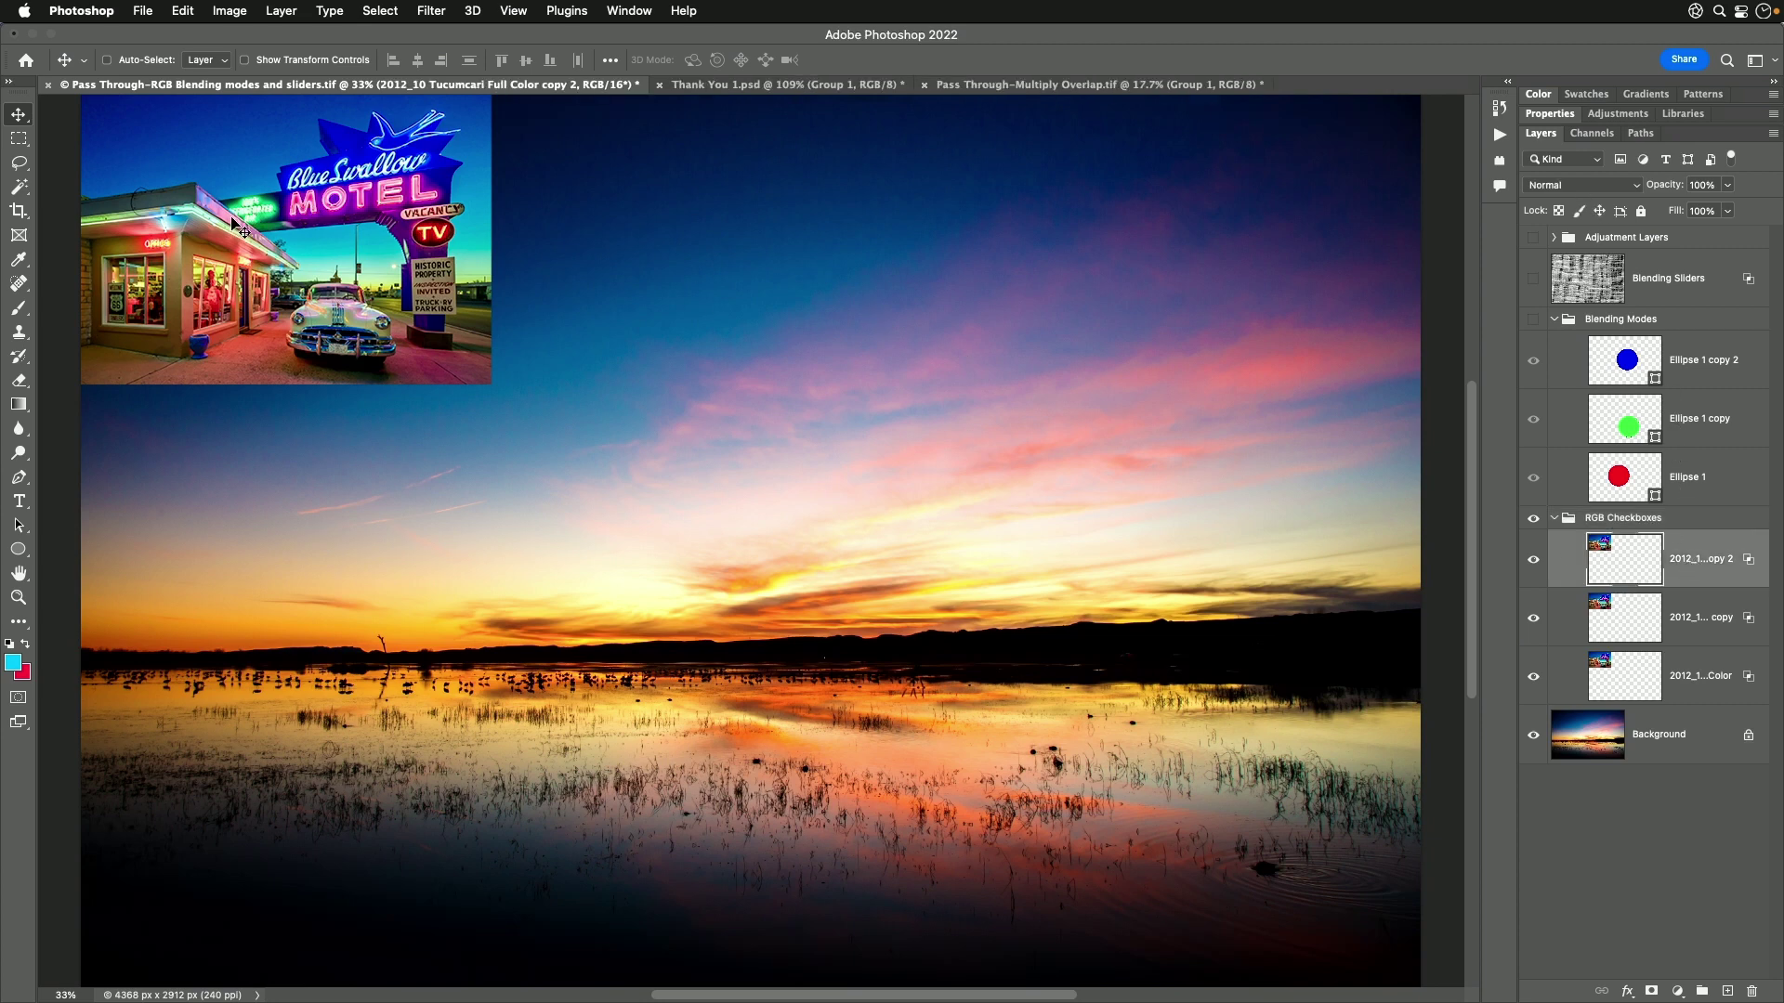
drag(270, 253, 1007, 657)
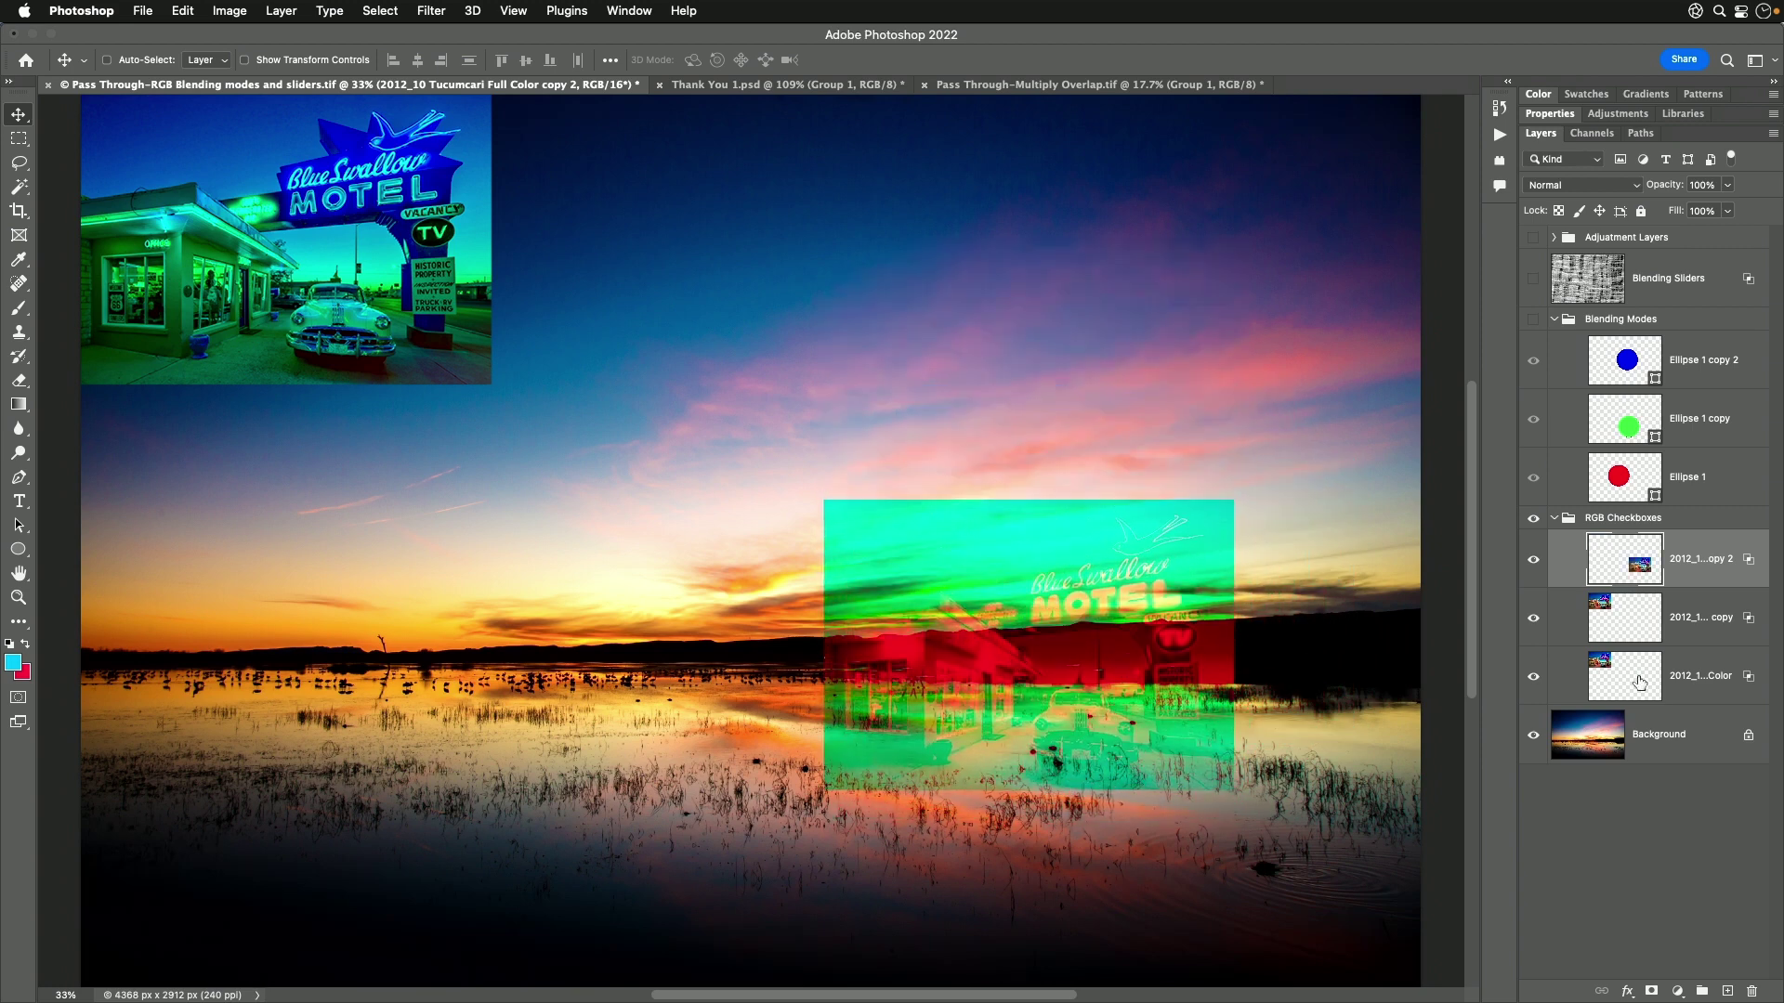
click(1615, 520)
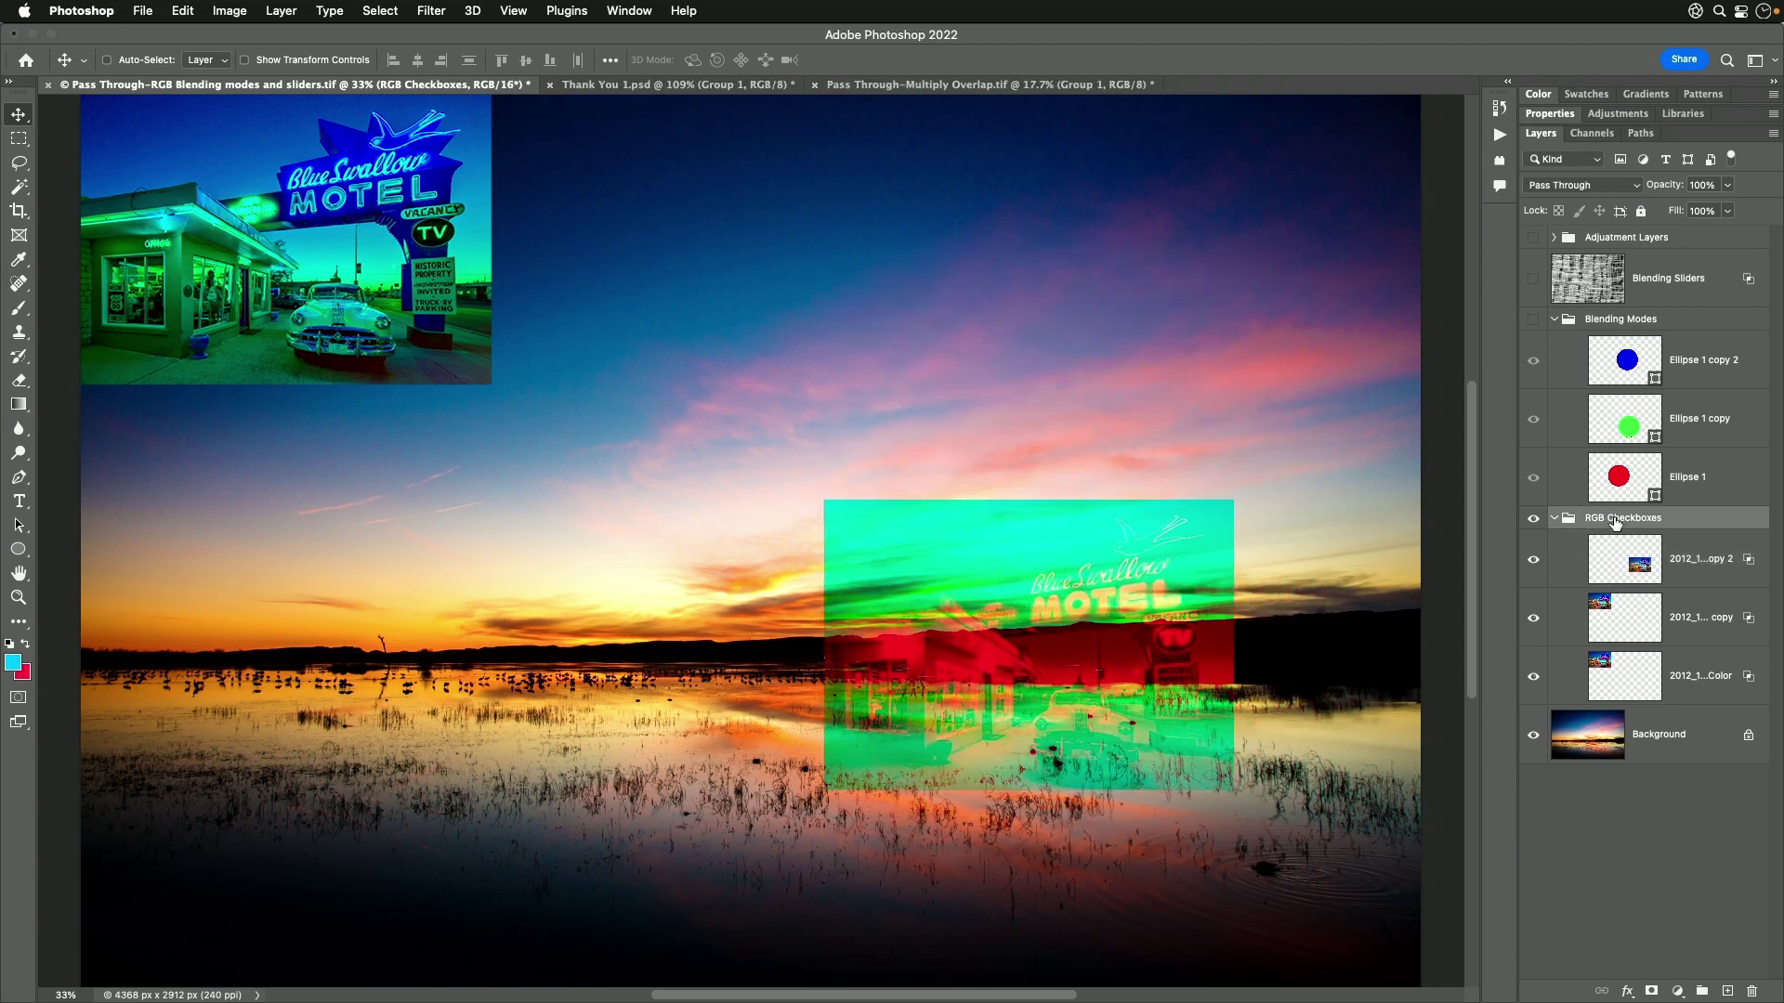
click(1592, 185)
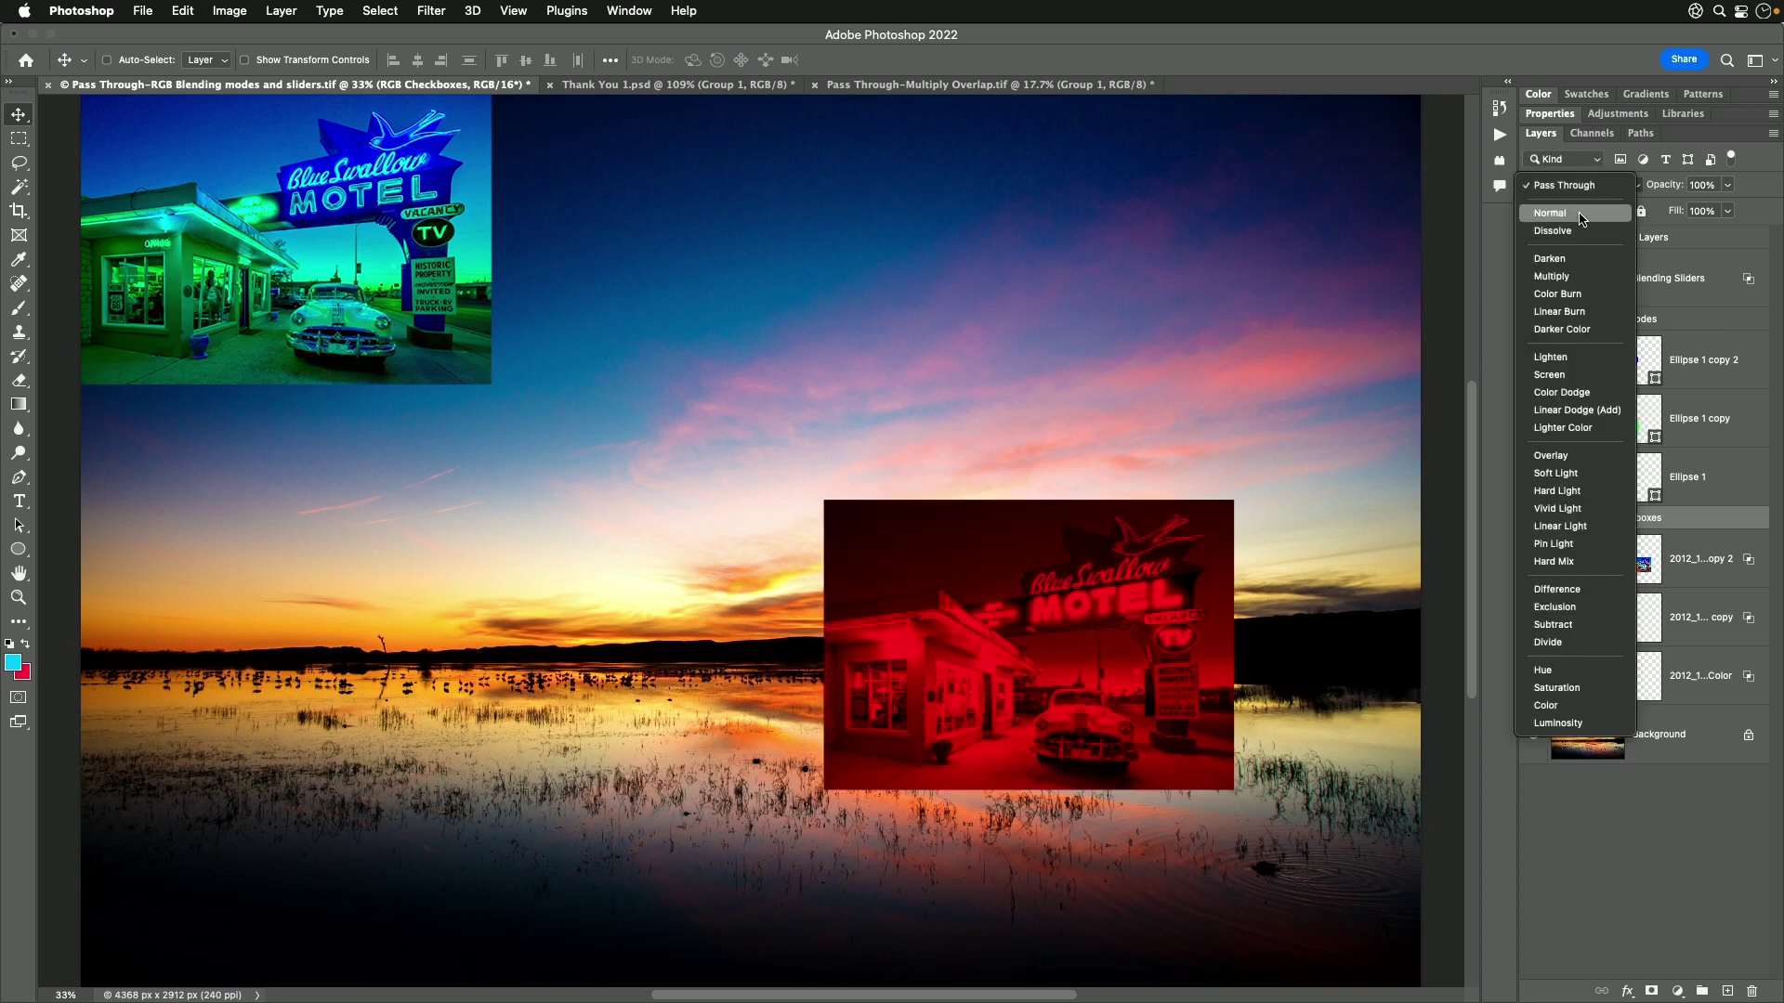
click(1550, 213)
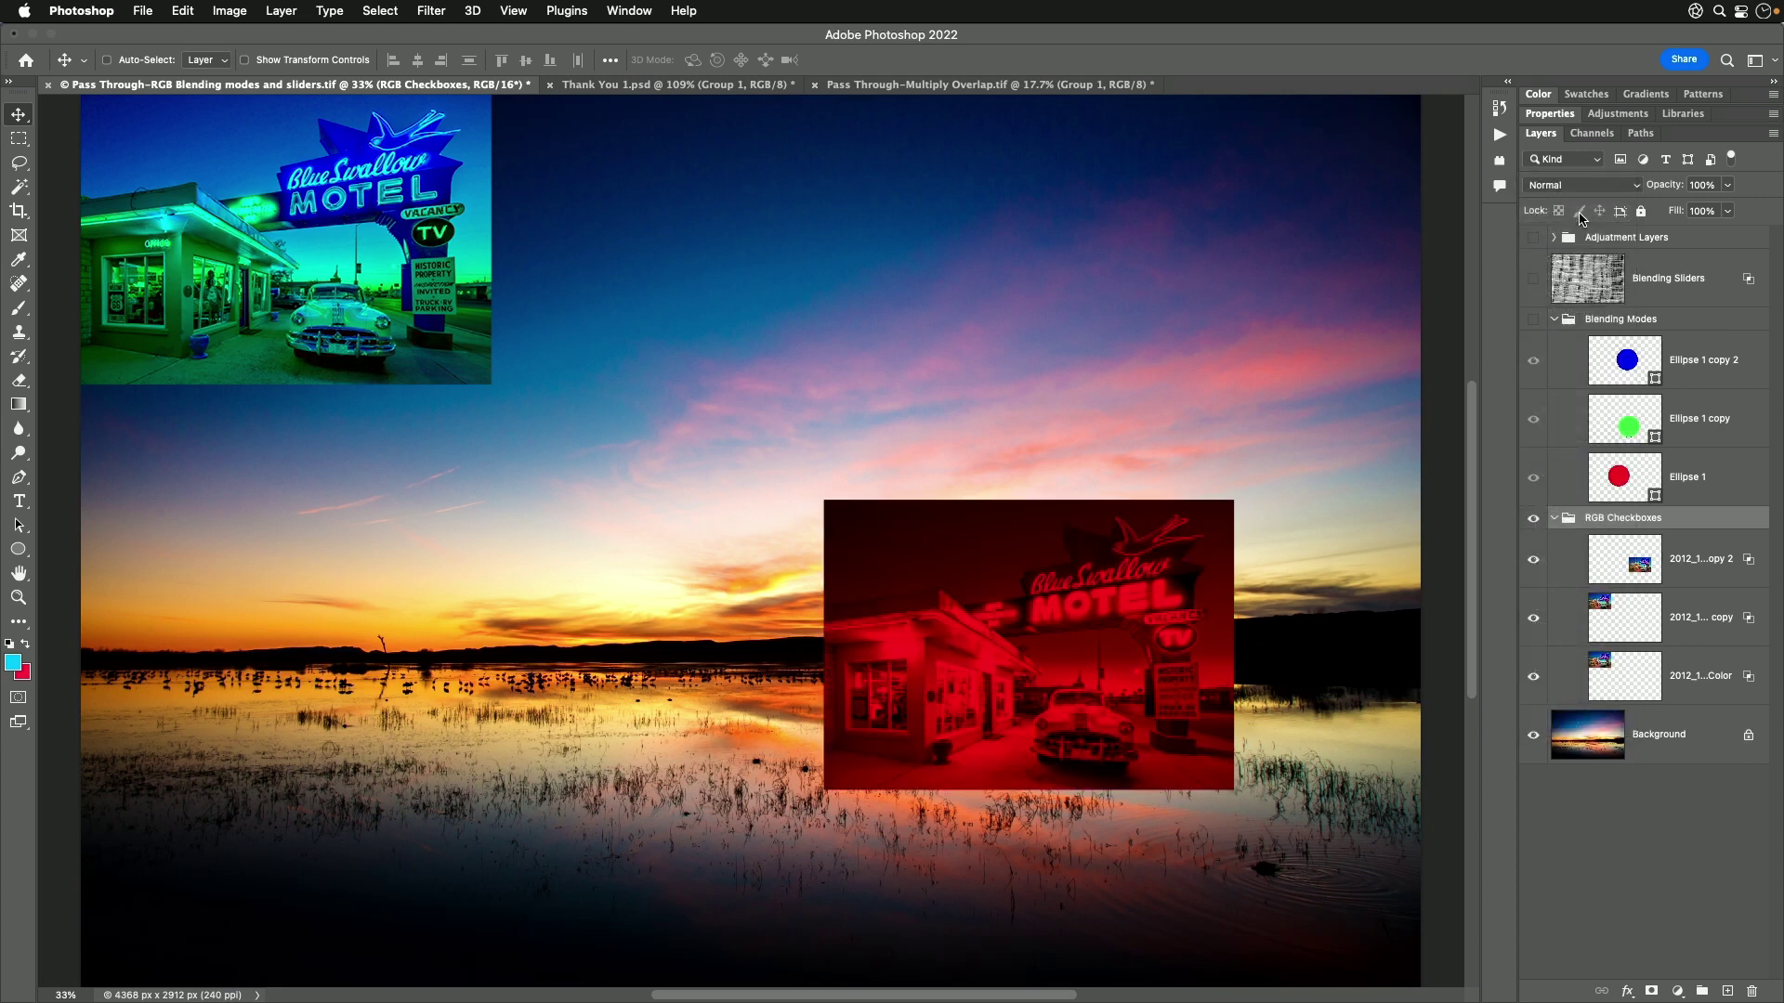
Step: Move the red motel photo to the upper middle of the image, and the green motel photo over the horizon below and right of it
click(1649, 571)
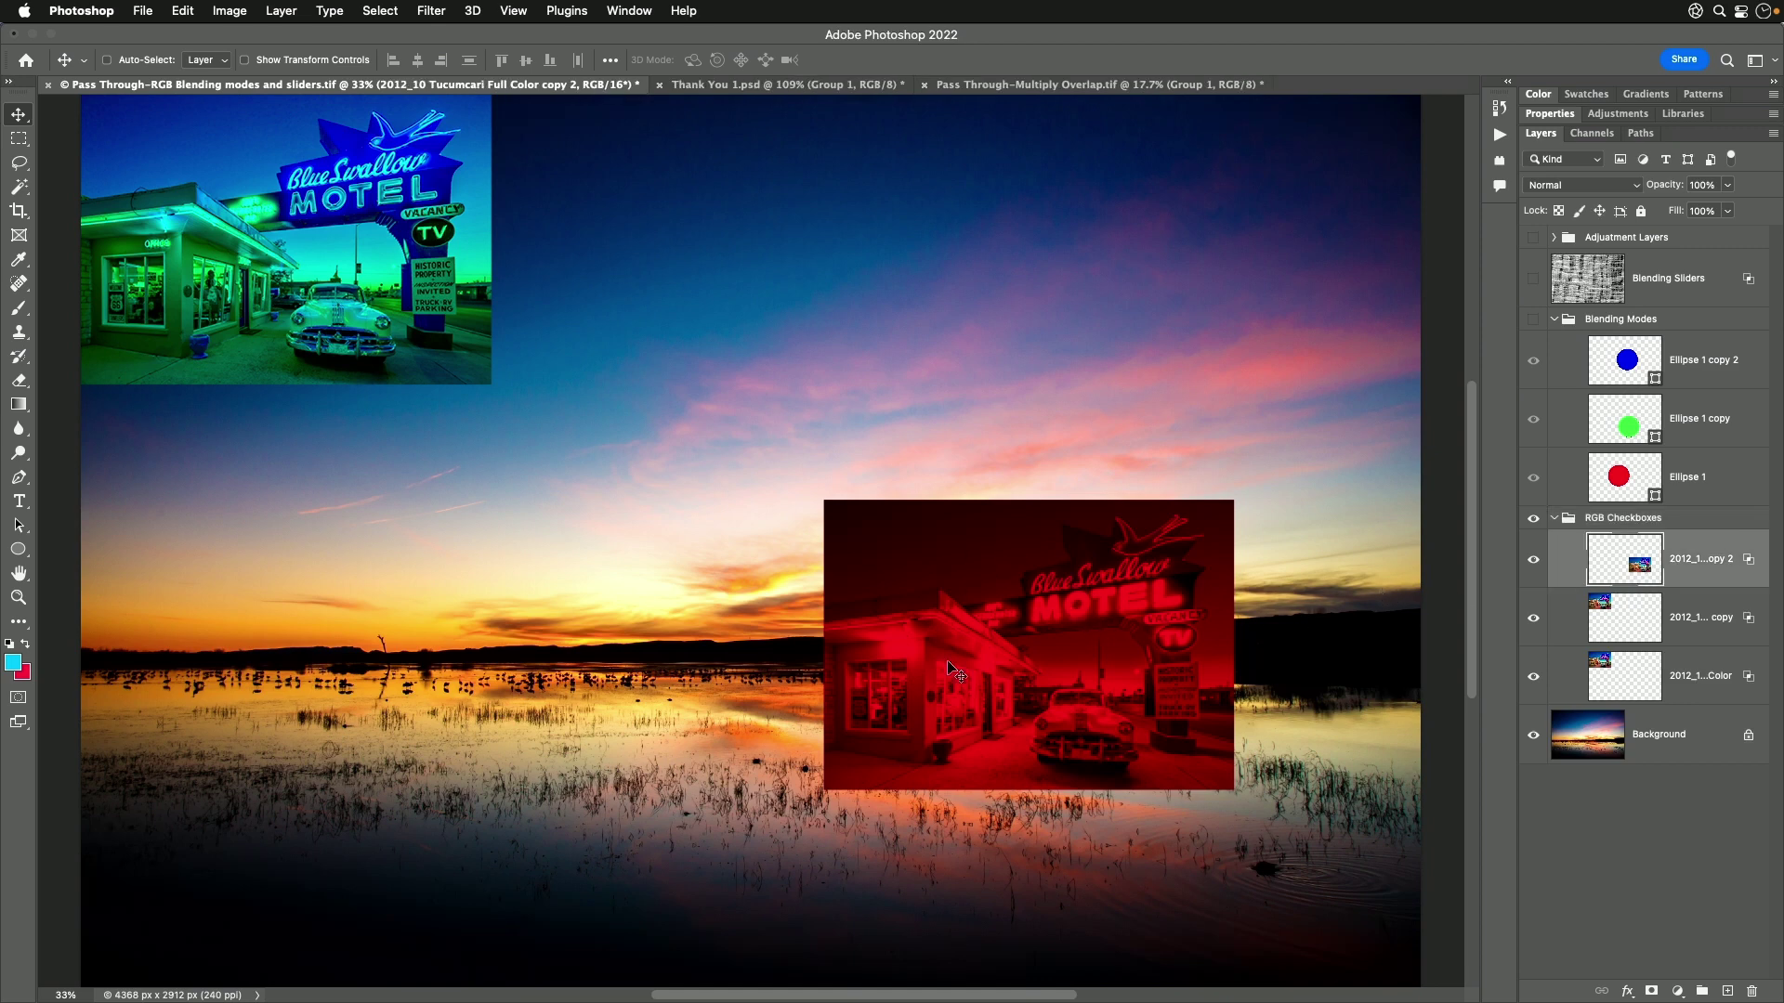
drag(1138, 701, 944, 314)
click(1600, 621)
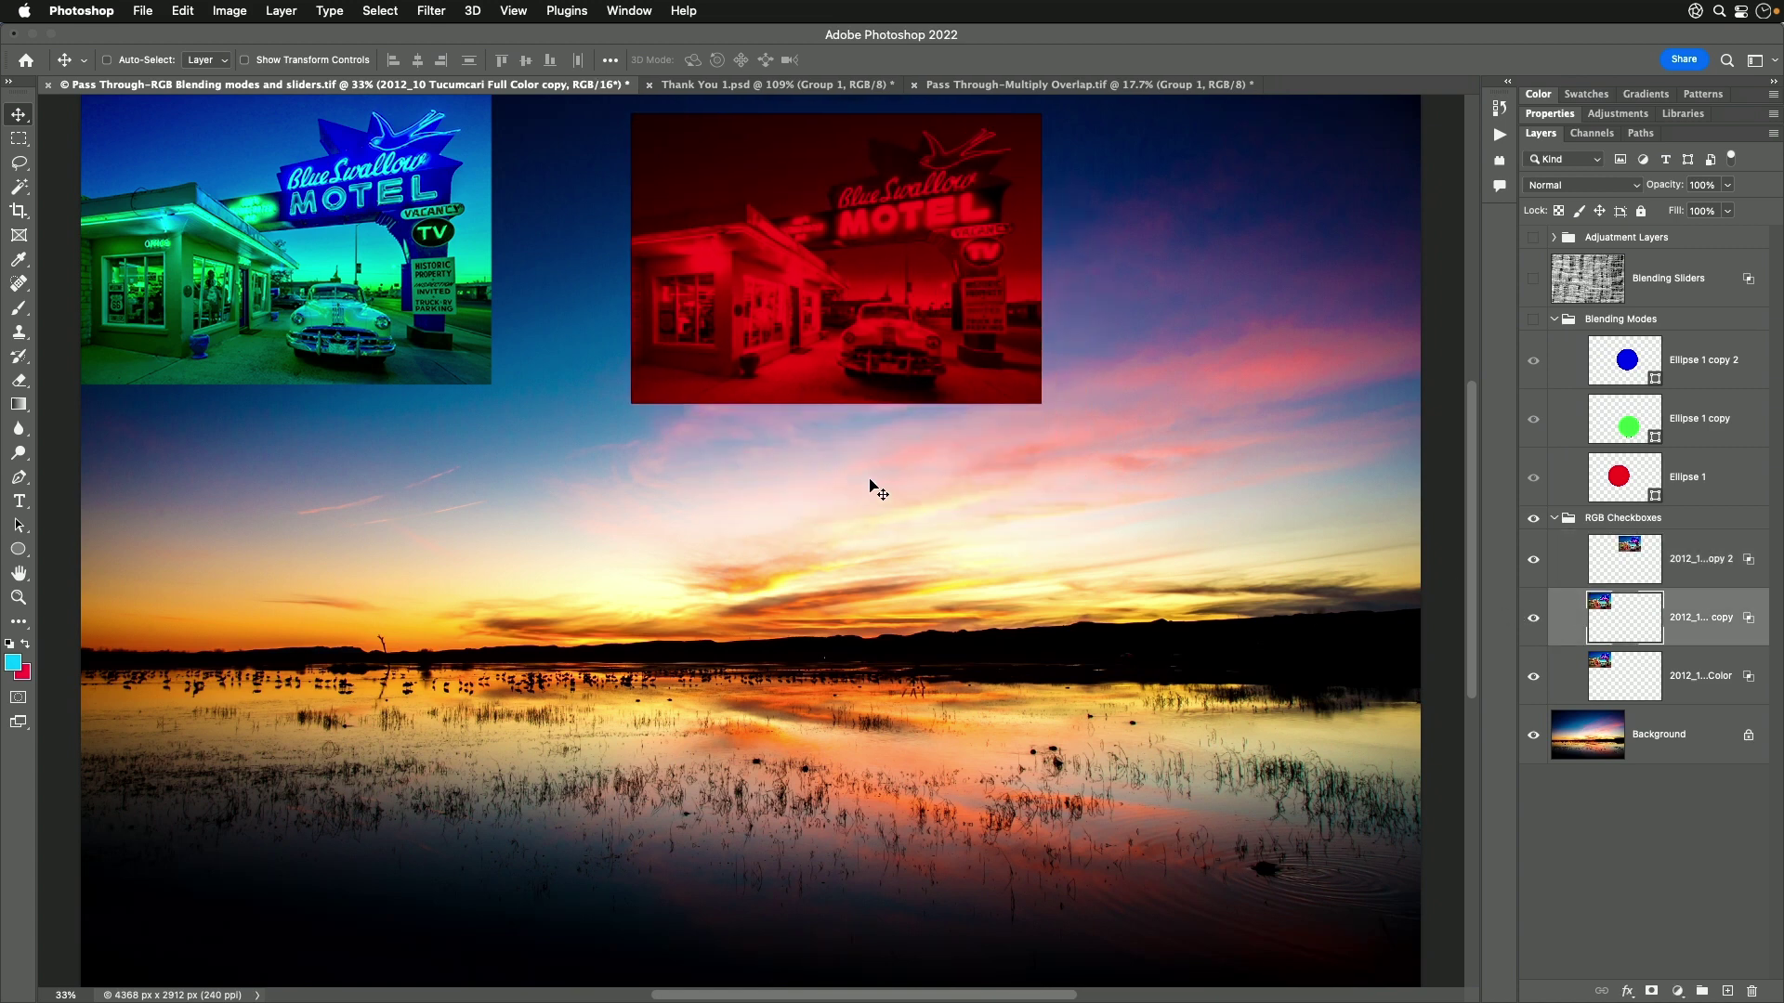
drag(310, 282, 1020, 616)
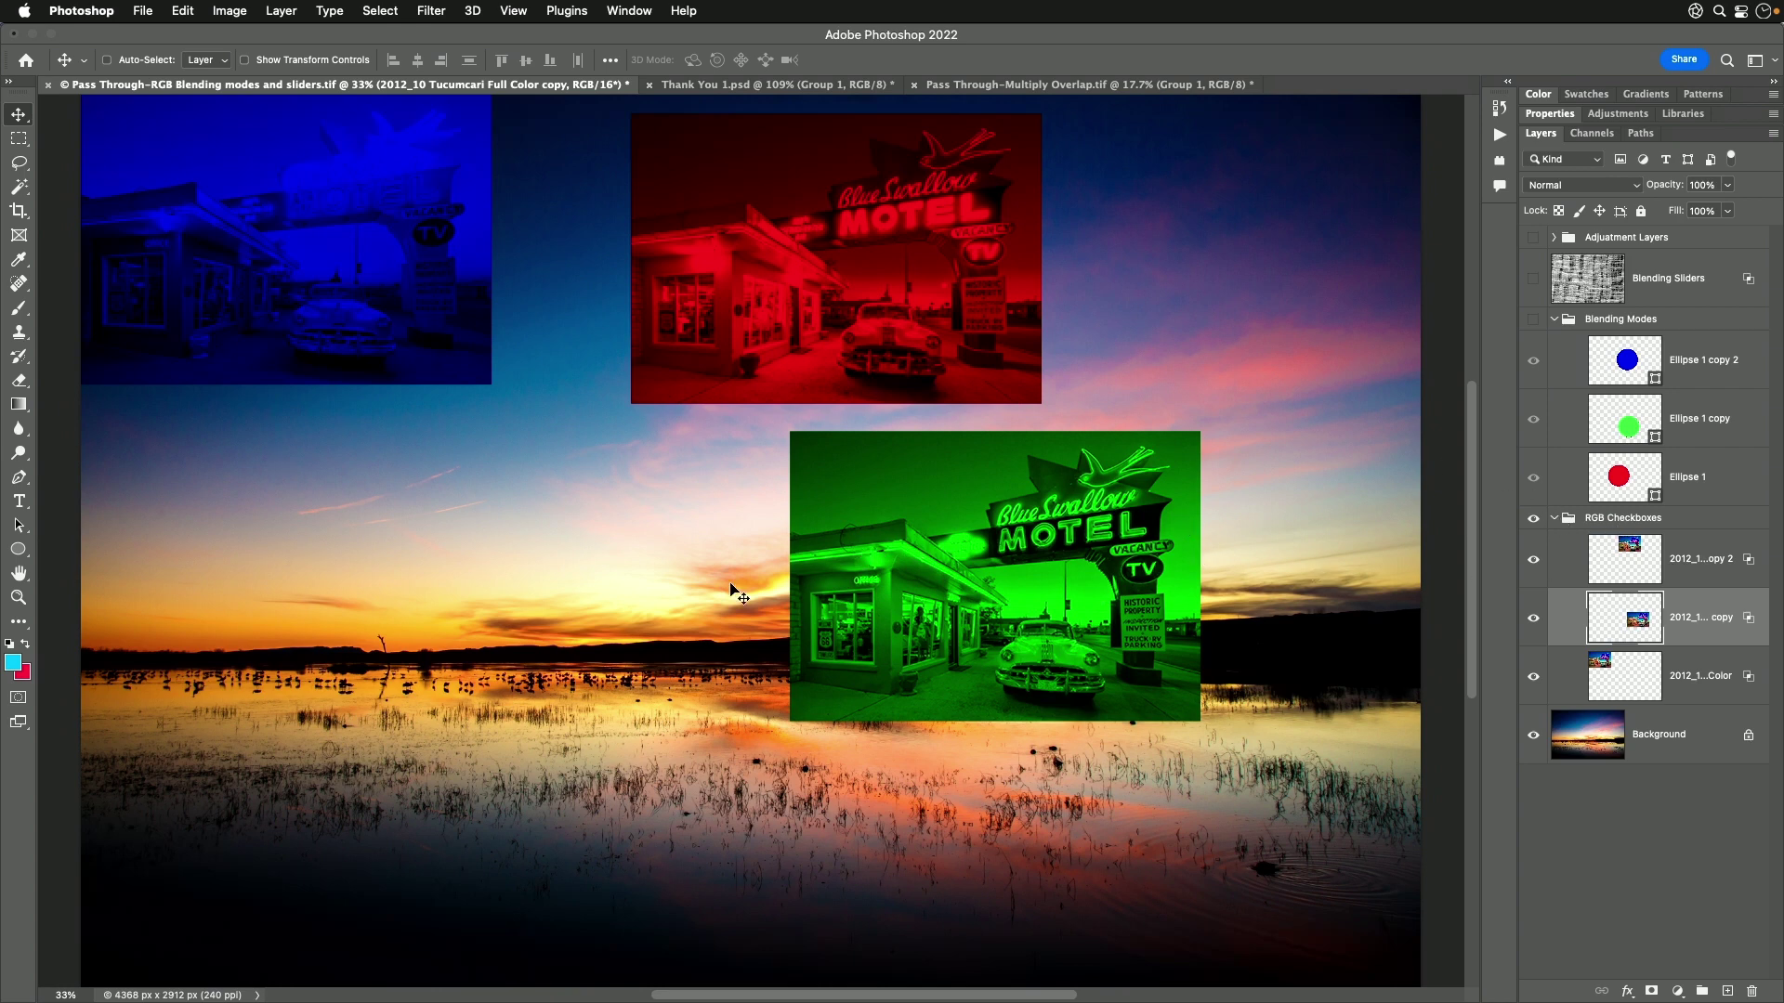
Step: Align the green and blue motel photos exactly over the red one in the upper middle of the image
key(super)
drag(1043, 565, 885, 255)
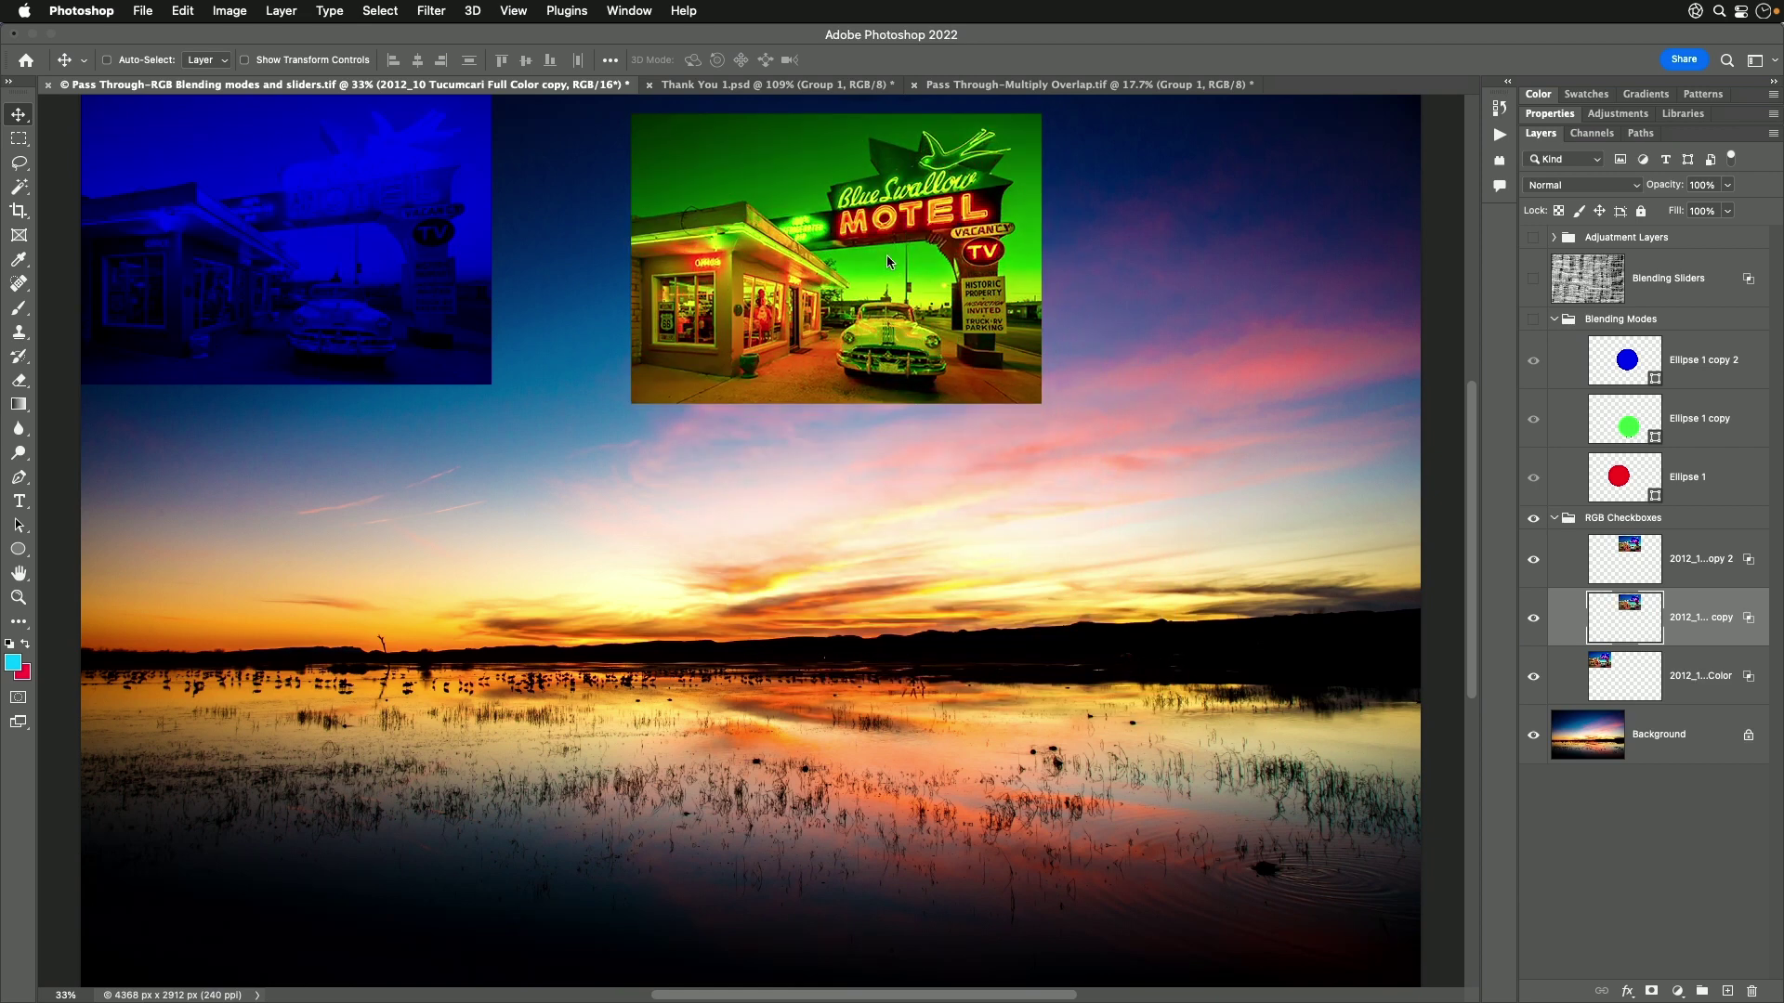
drag(415, 219, 932, 237)
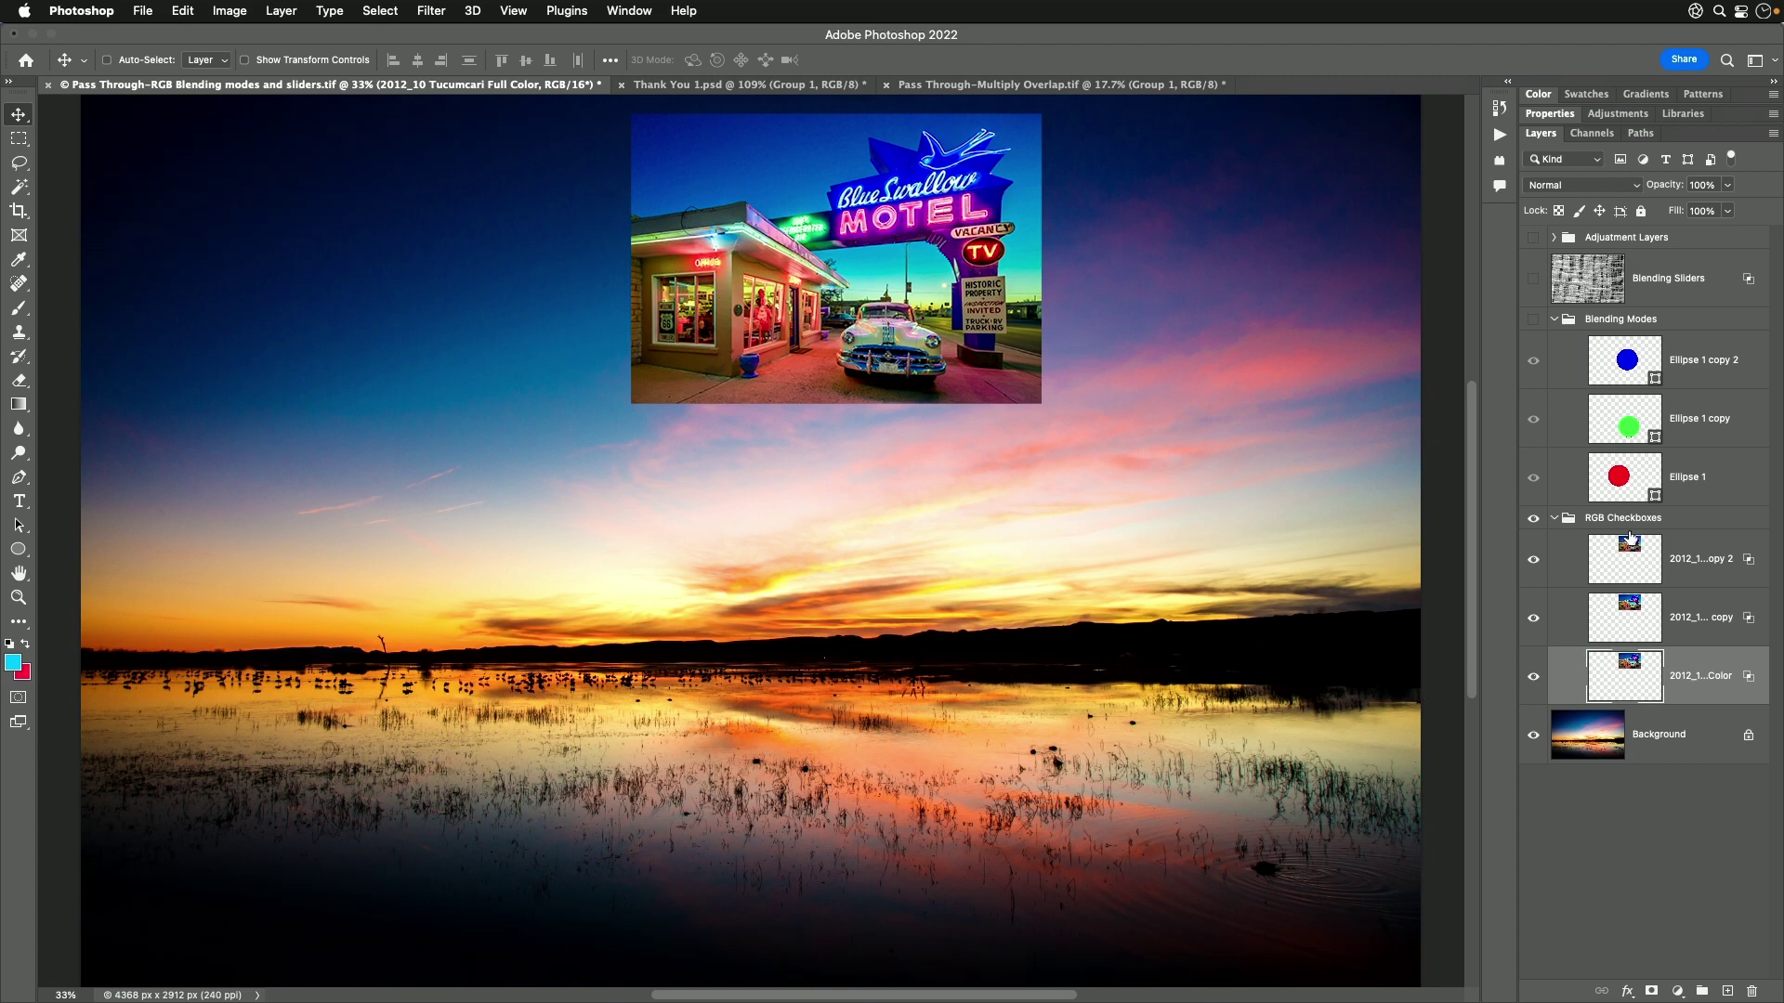
Step: Review the blend mode choices for the RGB Checkboxes group and keep Normal
click(1616, 522)
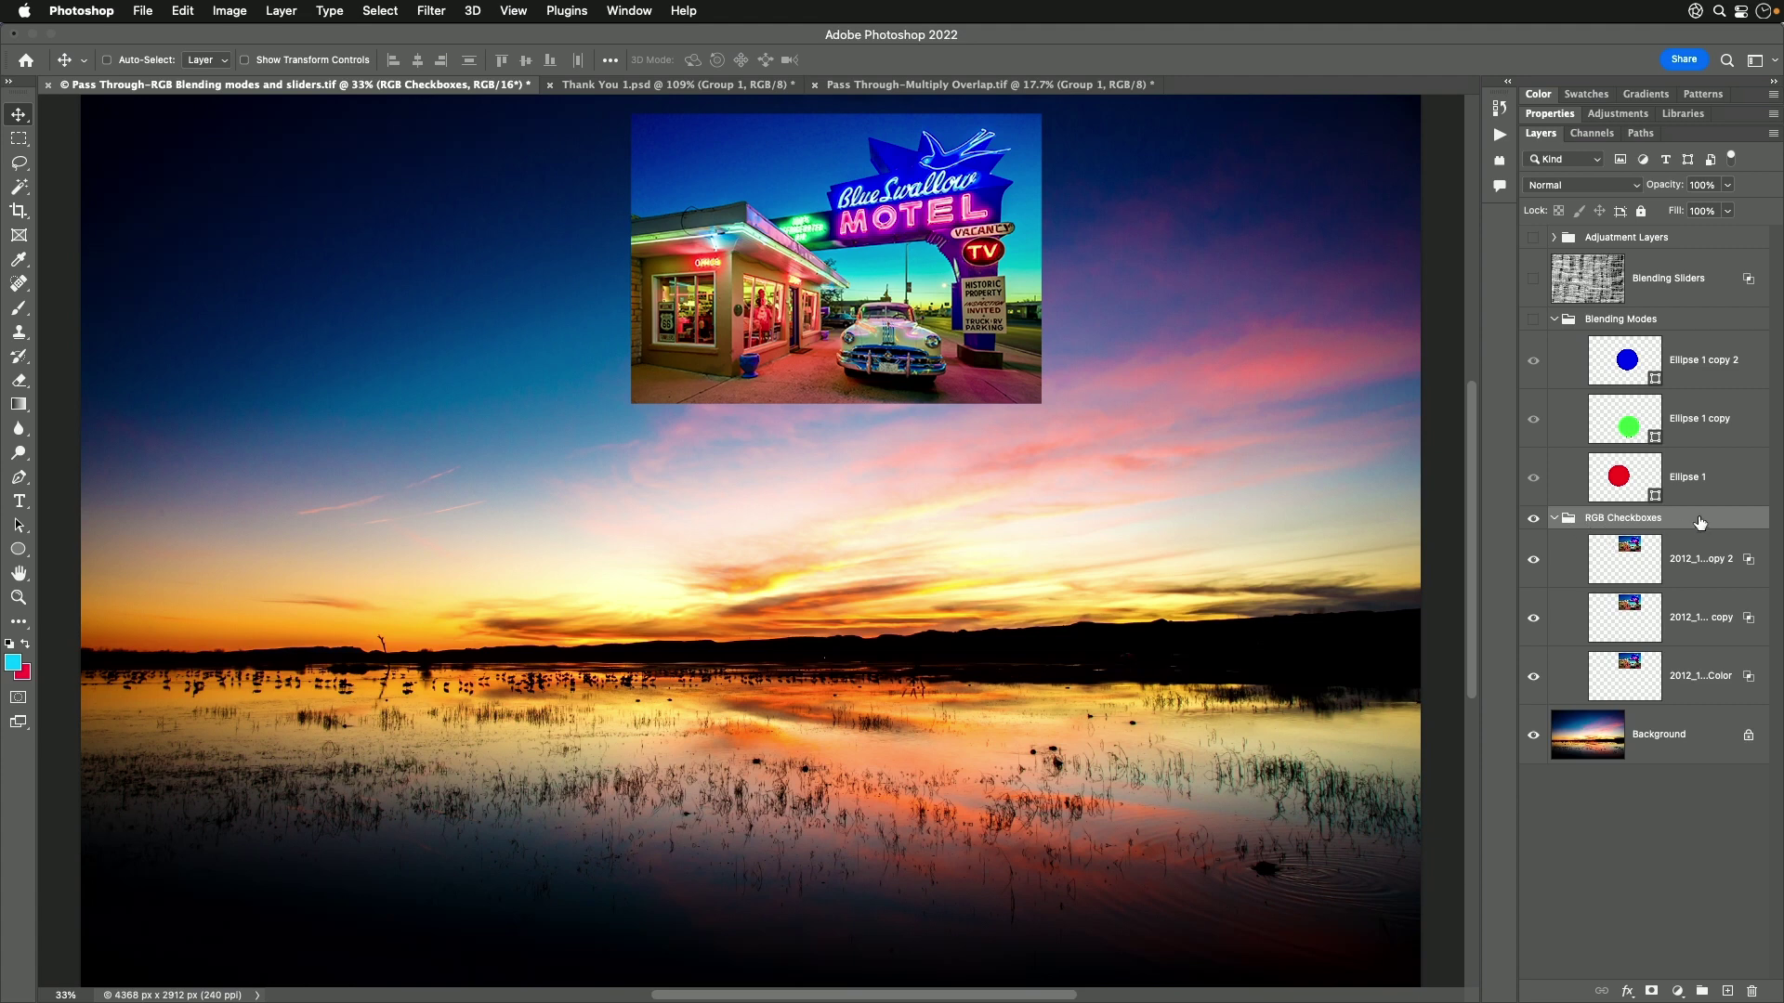
click(1581, 186)
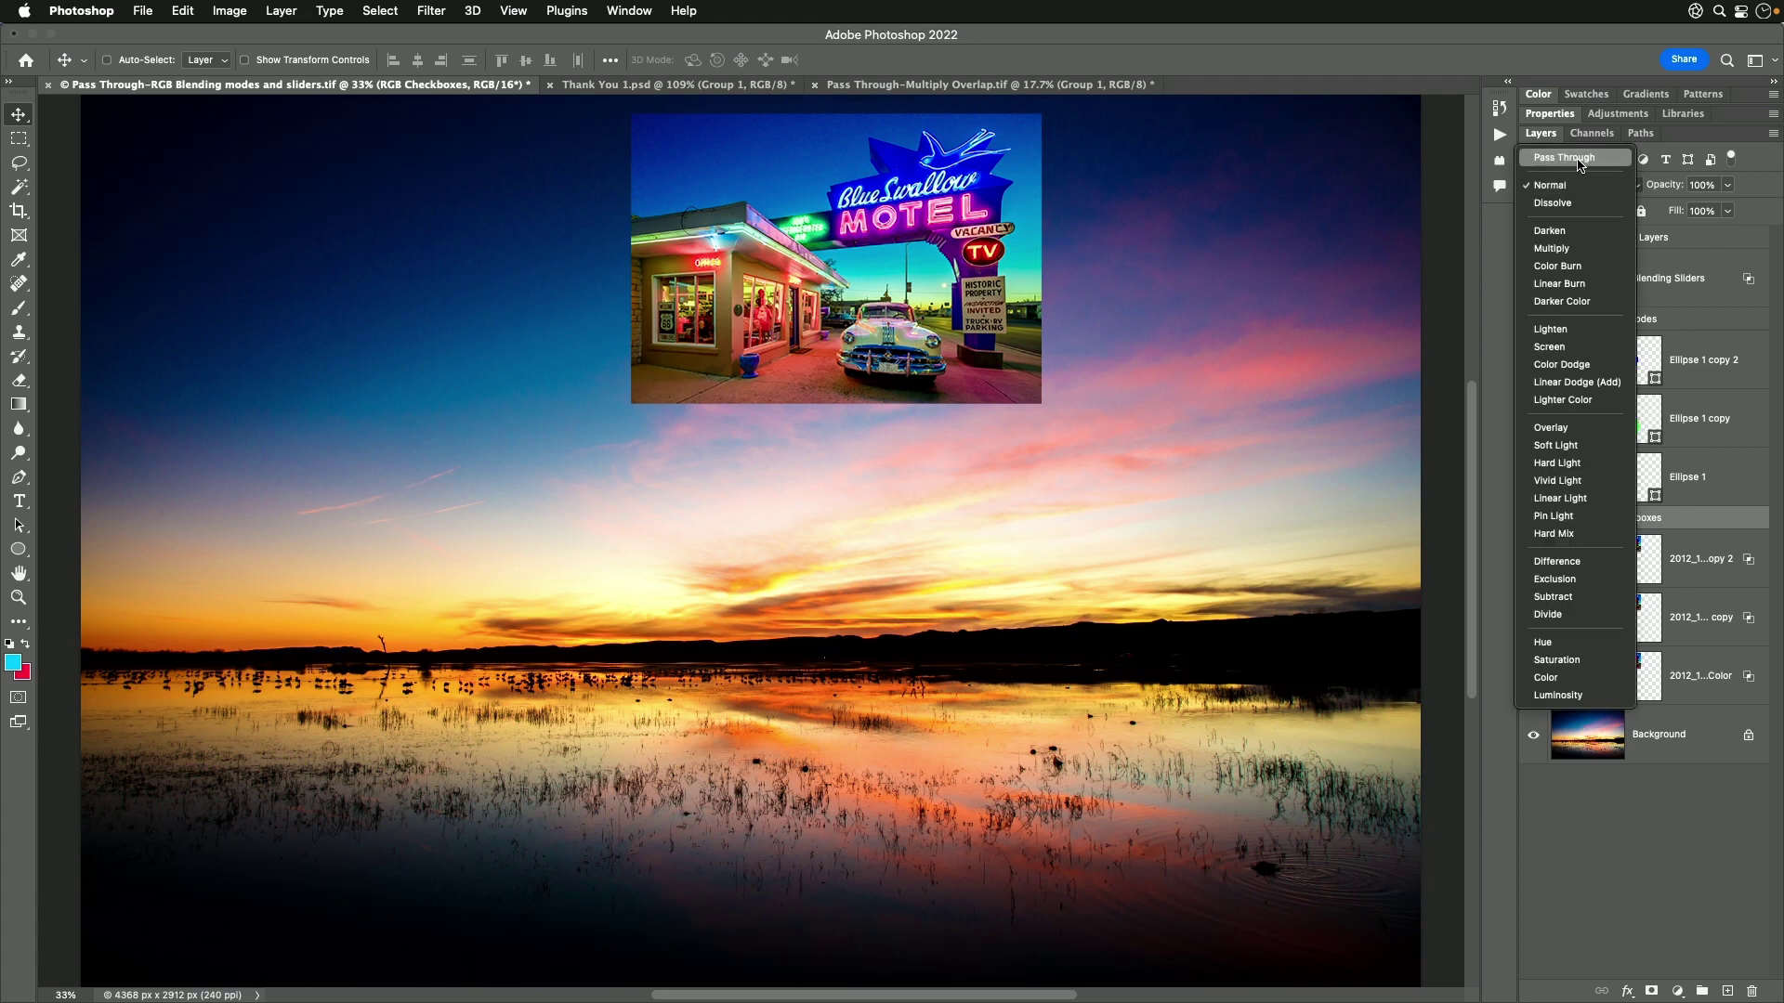
click(1549, 185)
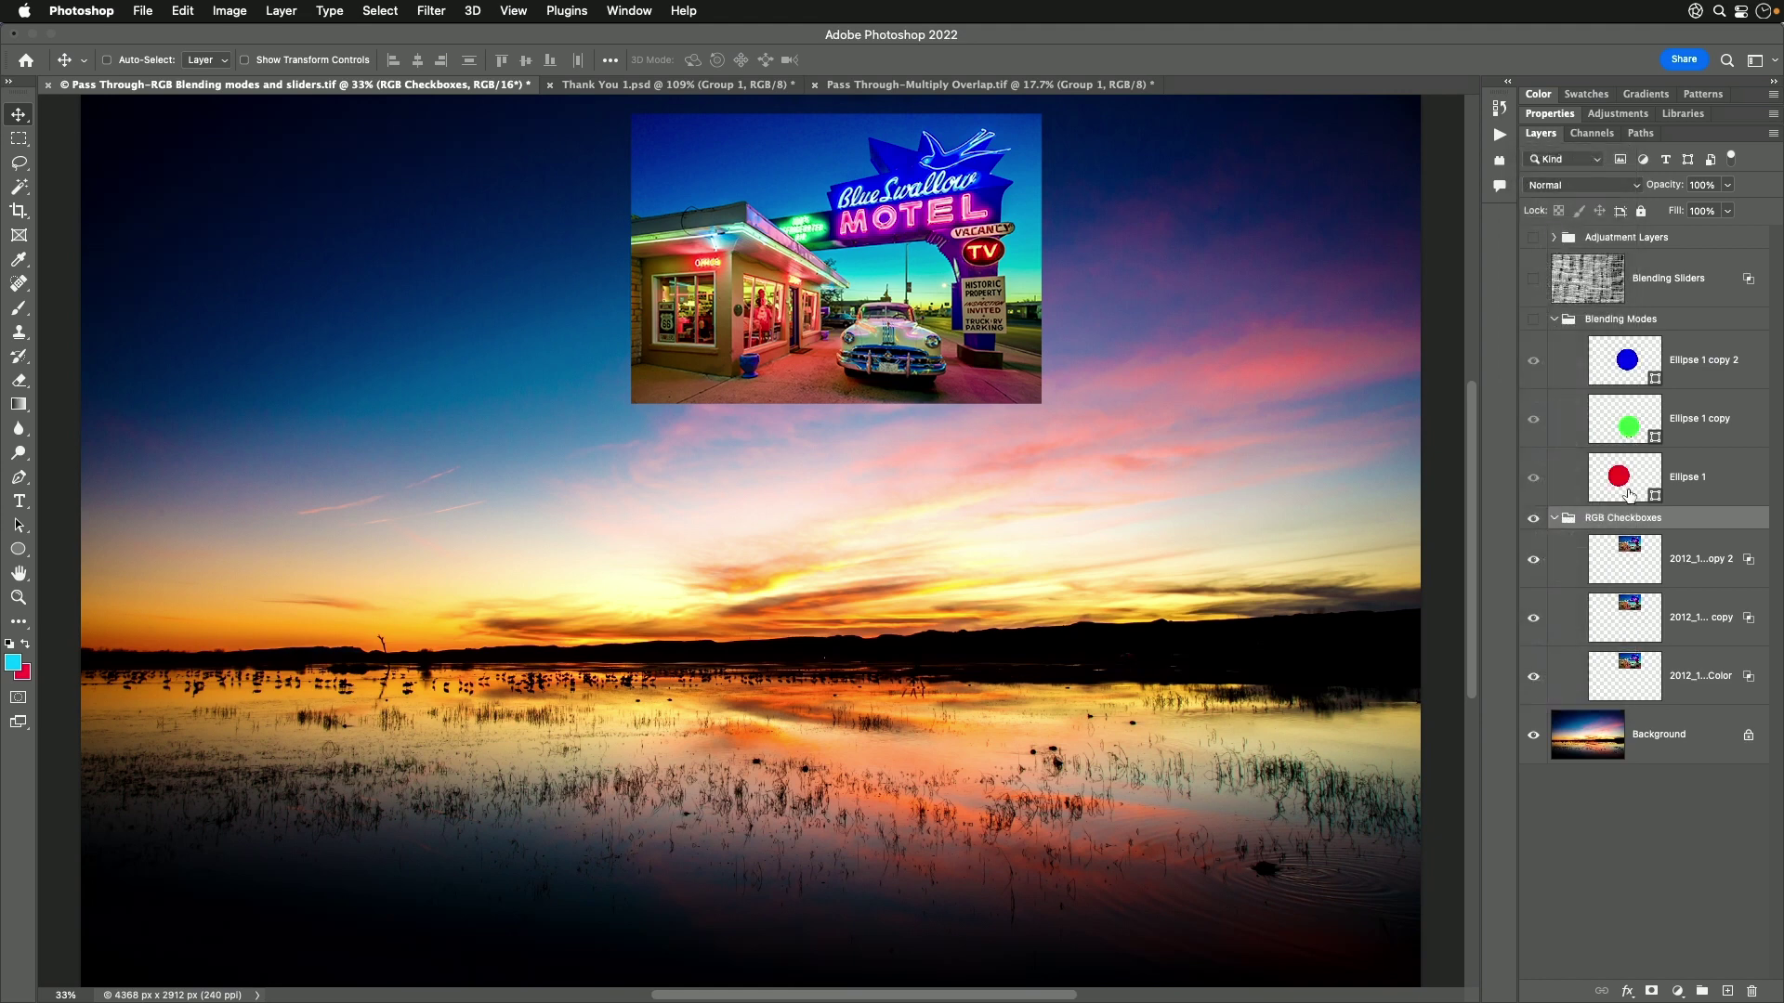
Step: Hide the RGB Checkboxes group, then show and select the Blending Modes group
click(1533, 520)
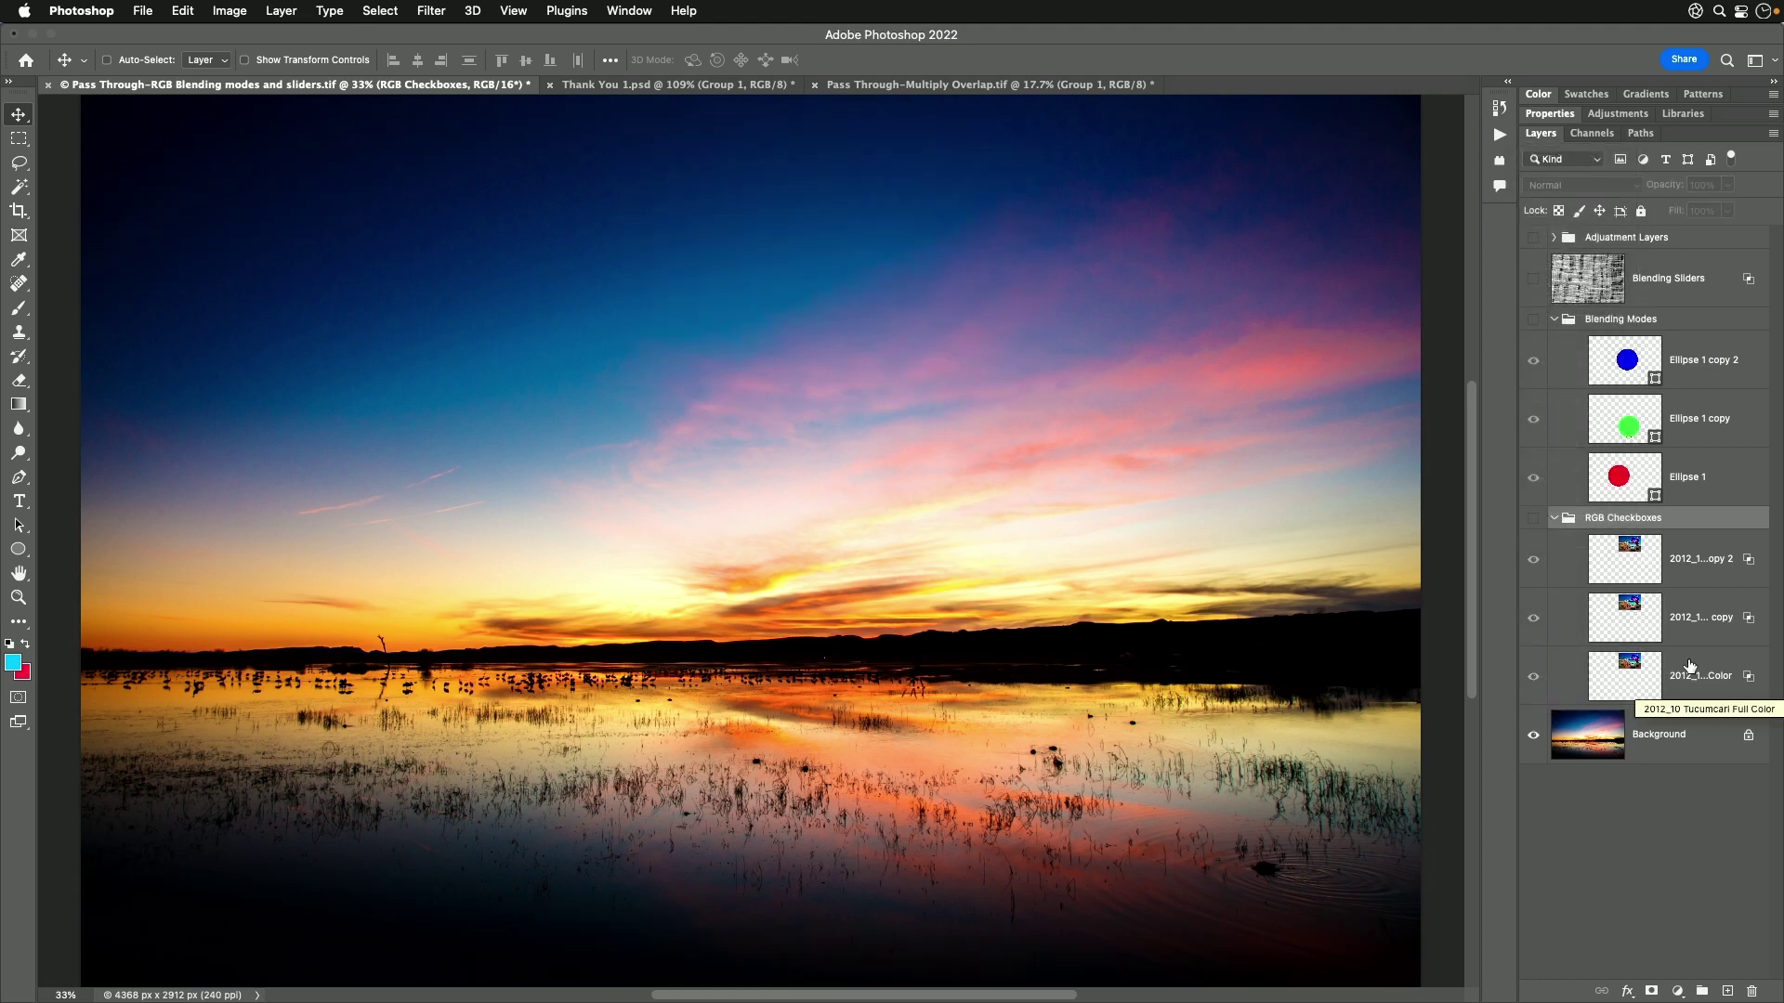
click(1533, 318)
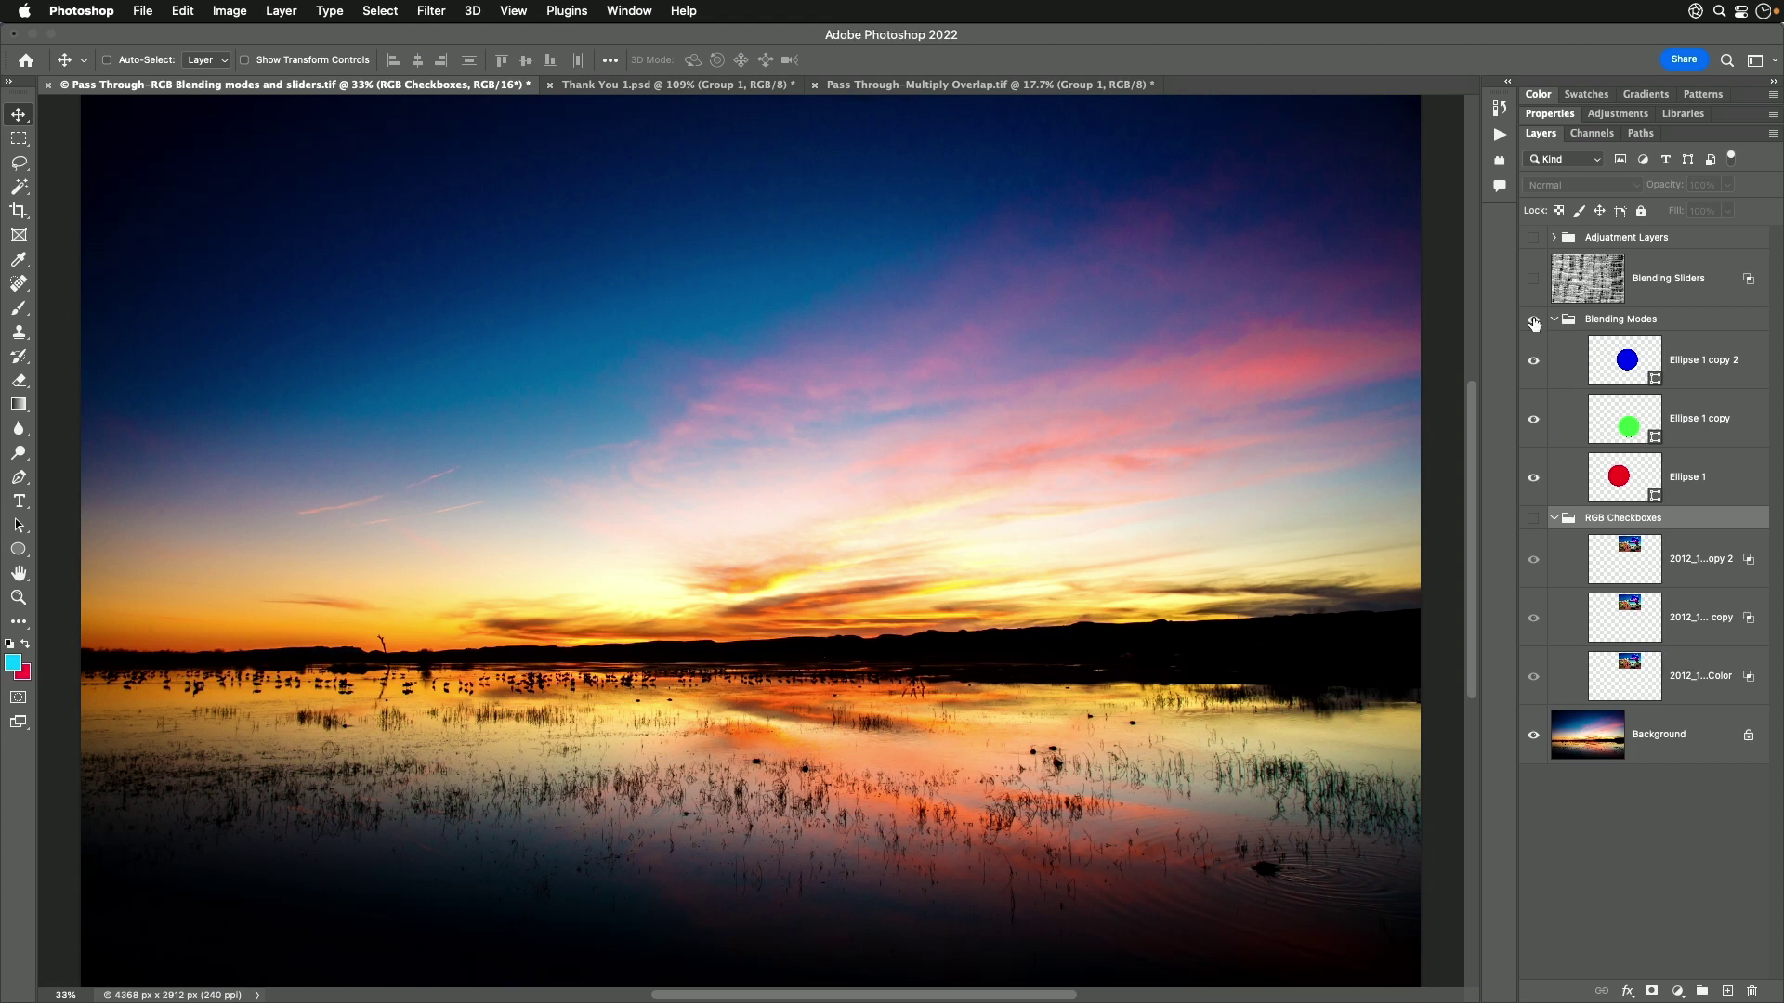
click(1628, 320)
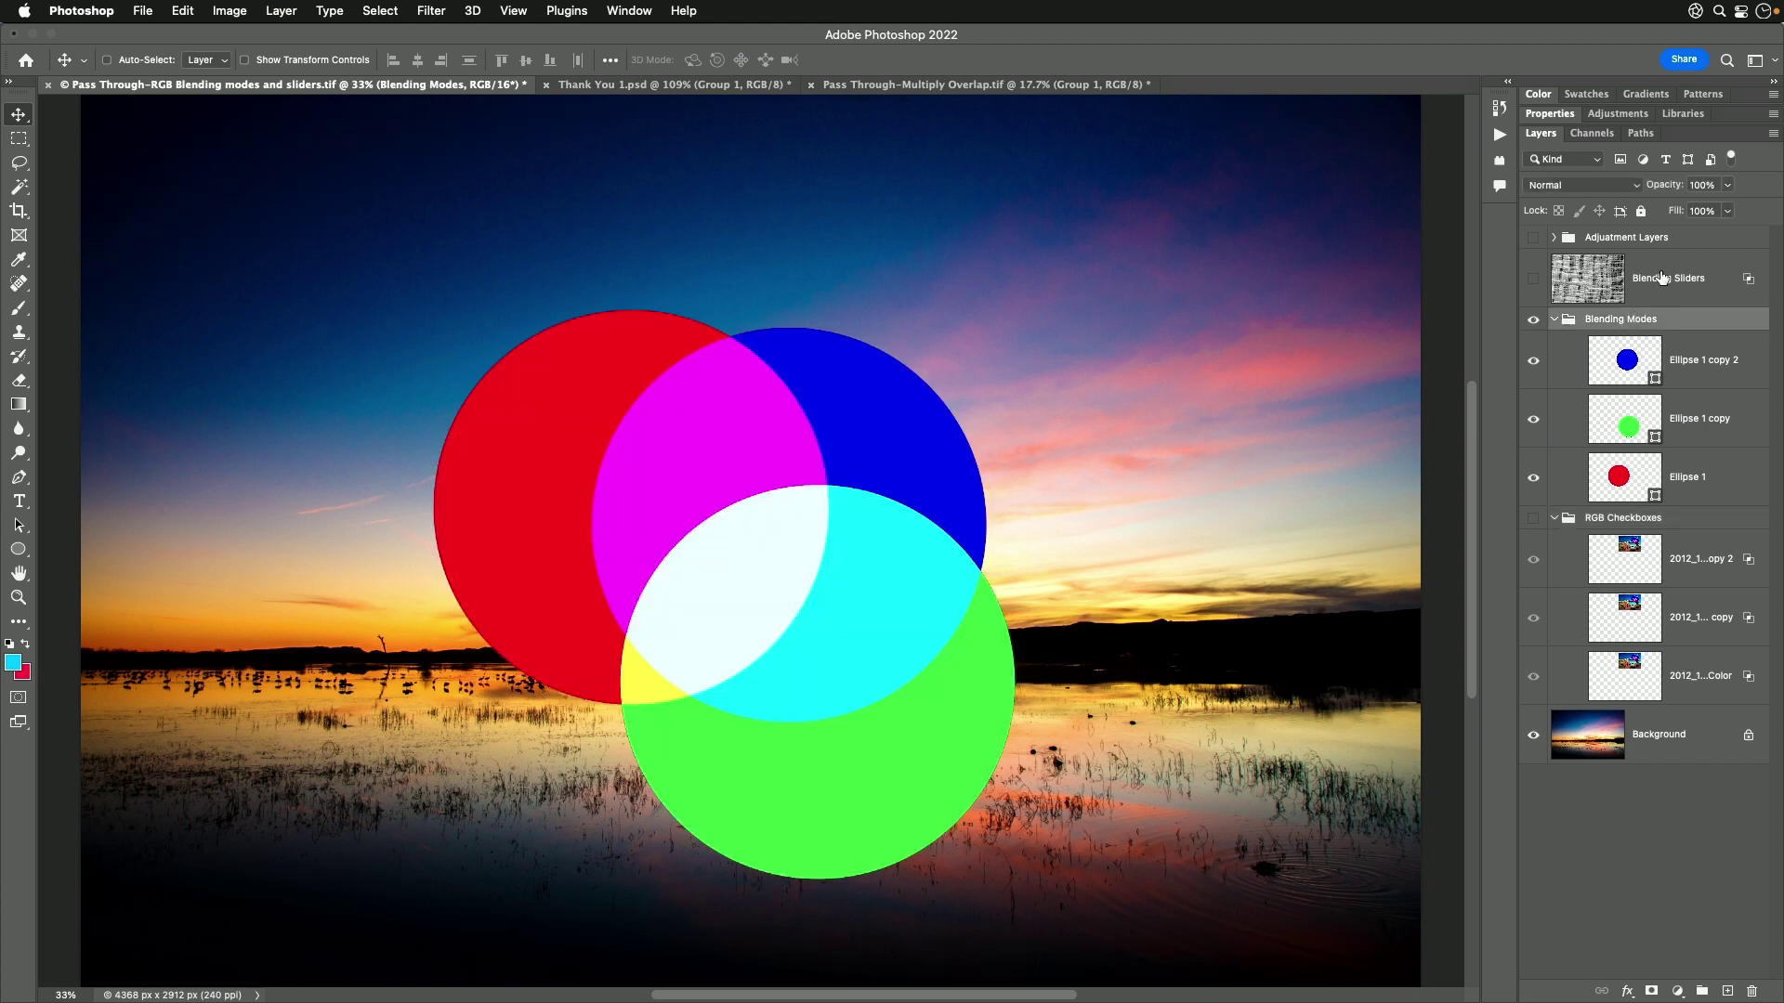
Step: Select the Blending Sliders texture layer and view it alone with every other layer hidden
click(1662, 277)
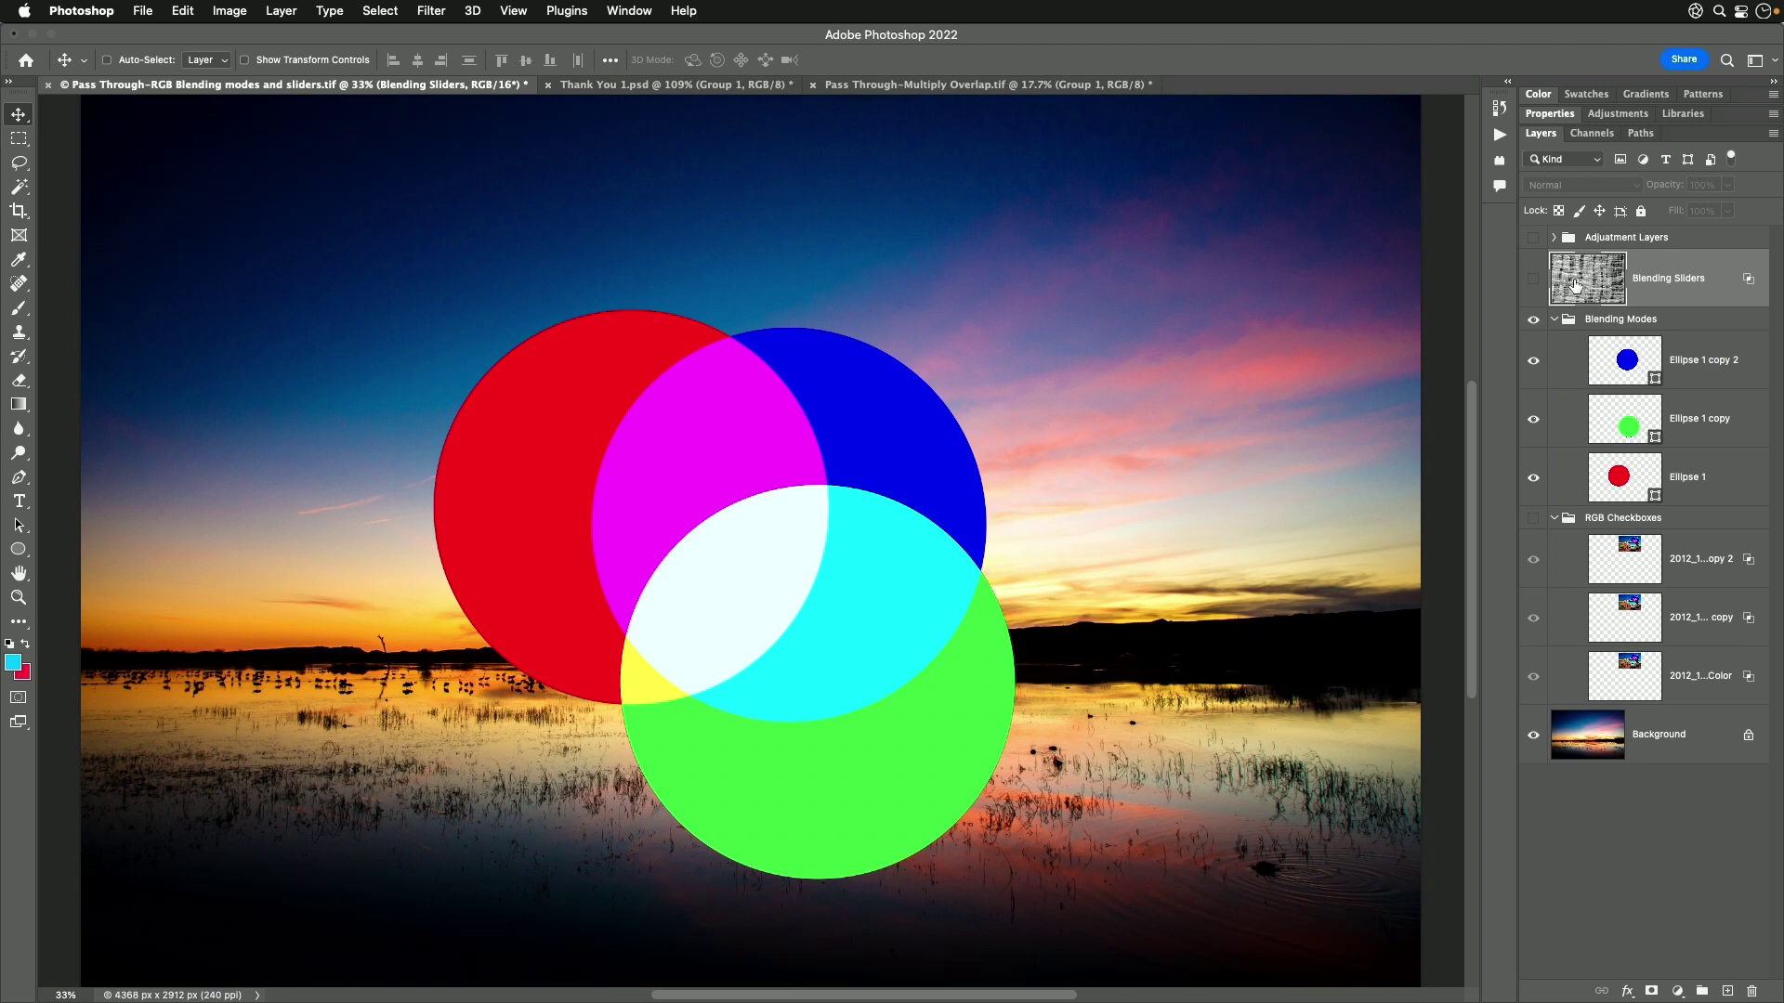
alt+click(1534, 281)
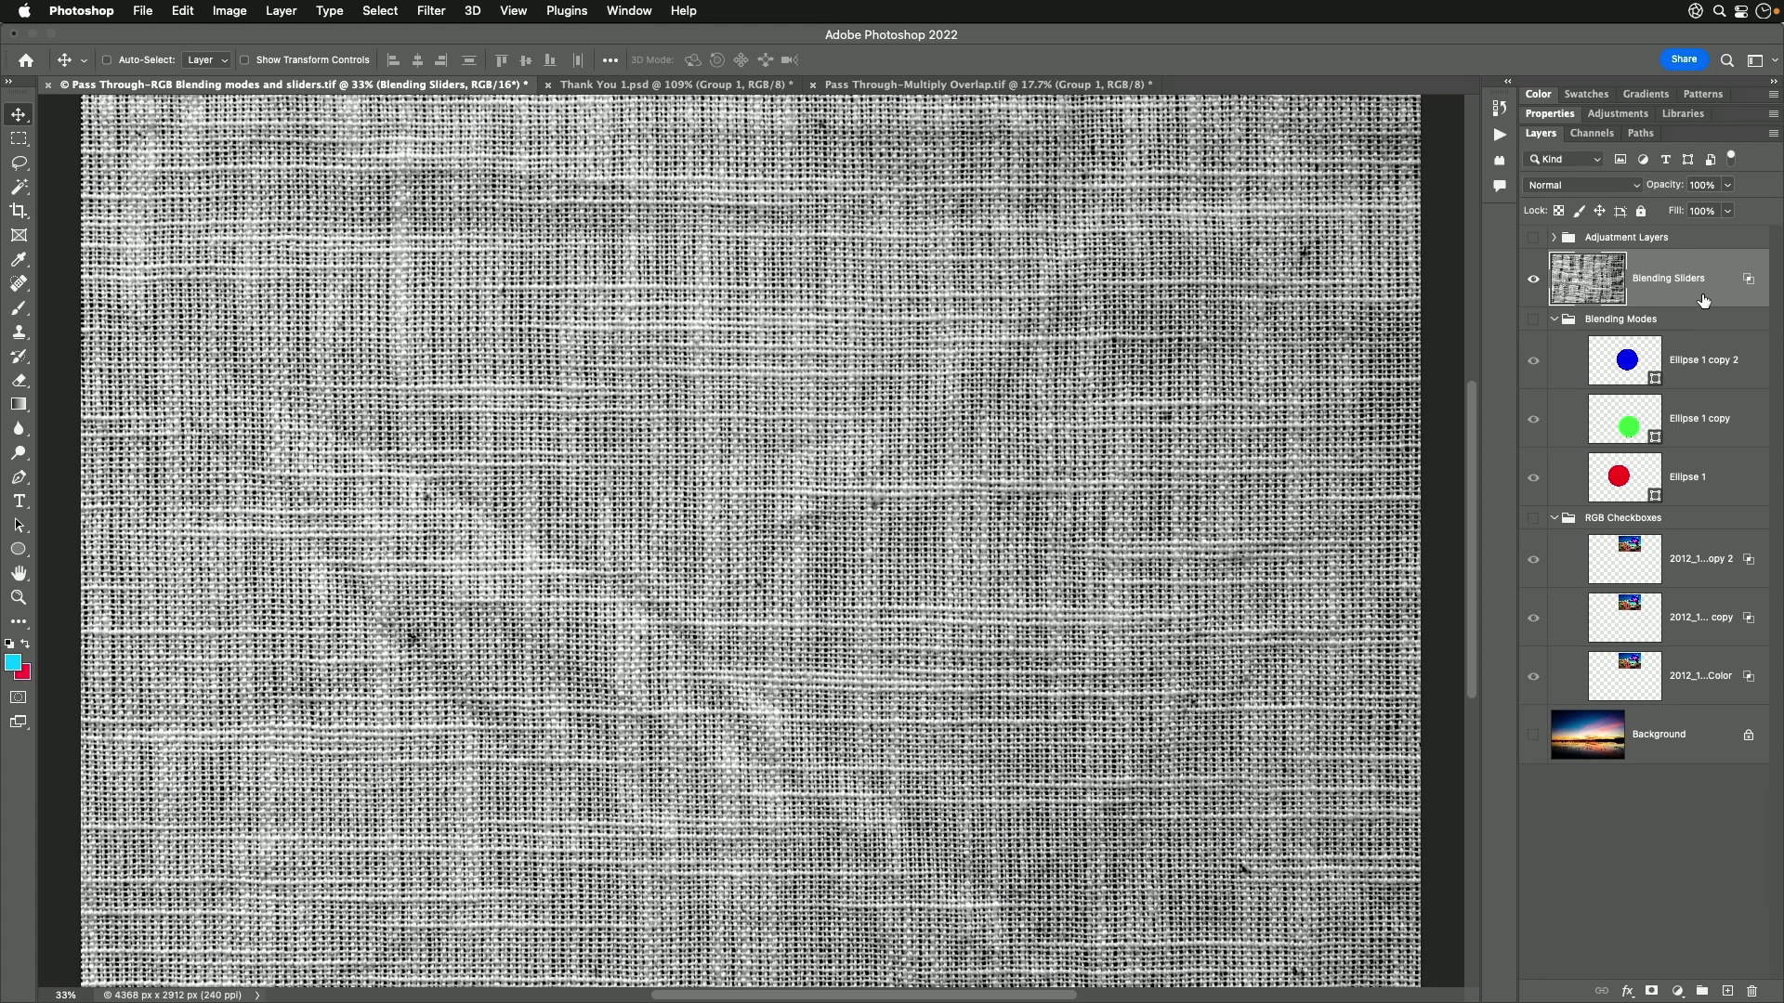
click(1628, 991)
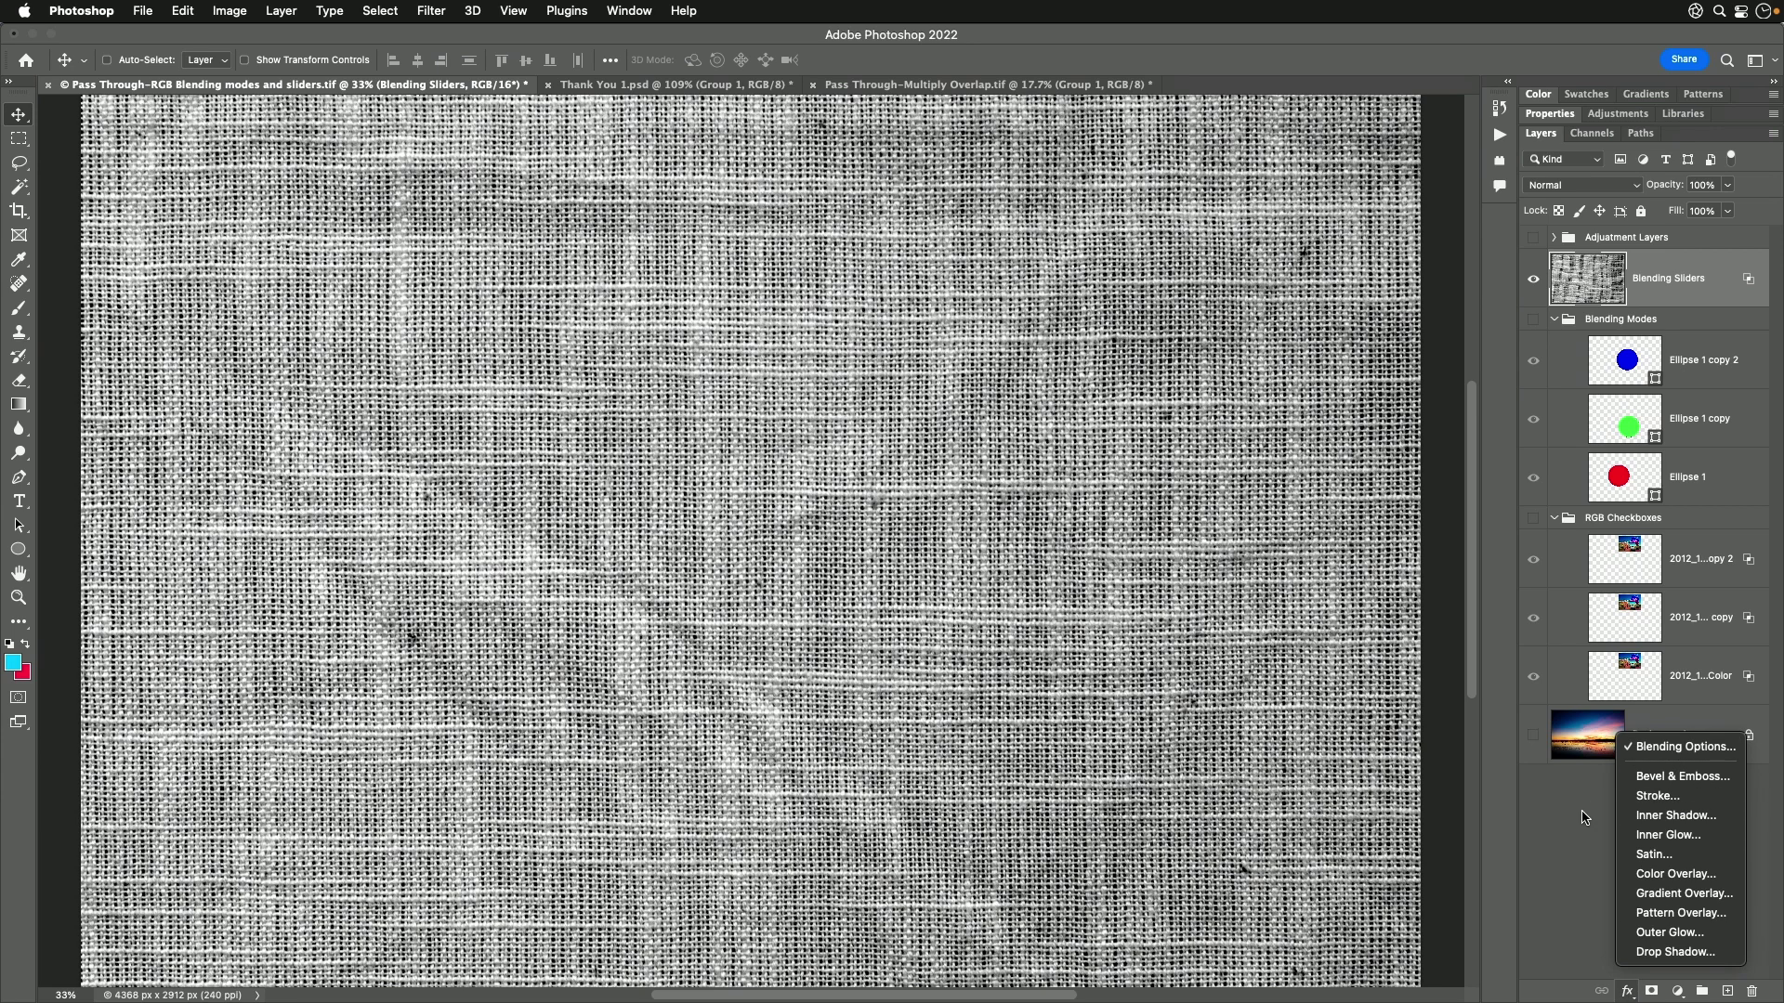
key(Escape)
Step: Show the circles and background together with the Blending Sliders texture, and review the texture's Blend If settings
click(1535, 284)
click(1533, 282)
double_click(1747, 283)
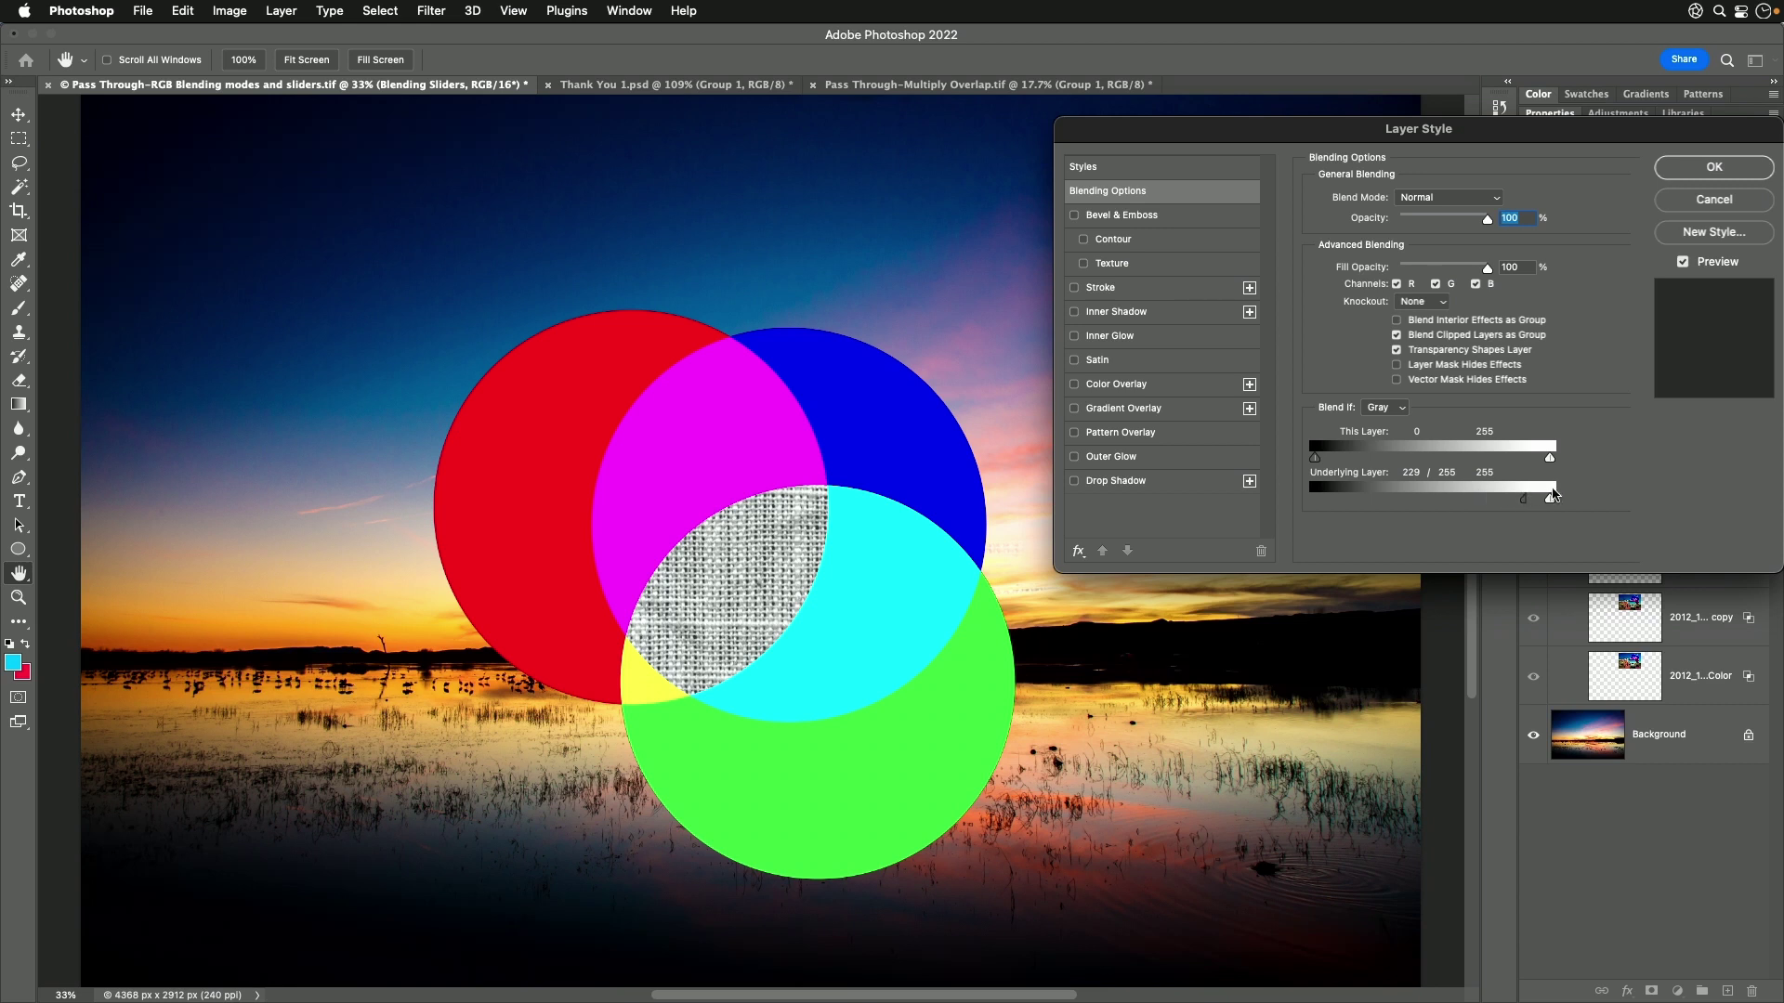
click(1714, 167)
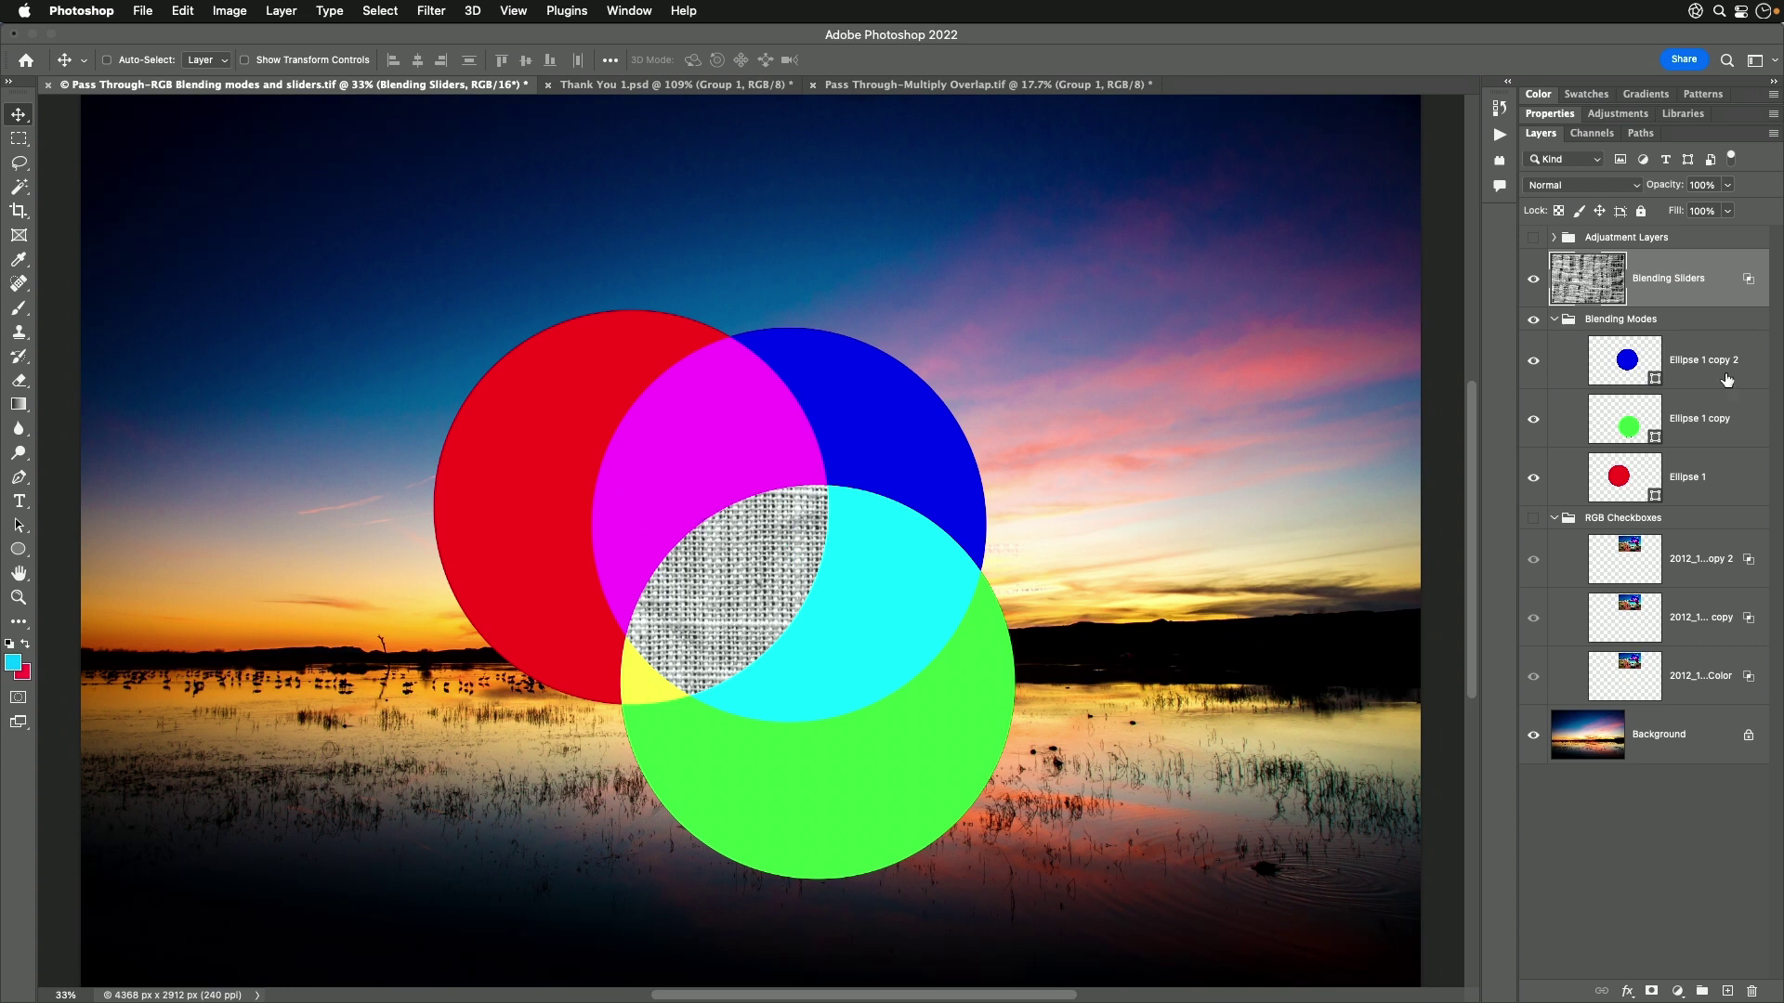
Step: Move the whole Blending Modes group of circles to the left side of the sunset image
click(1632, 320)
drag(727, 480, 399, 482)
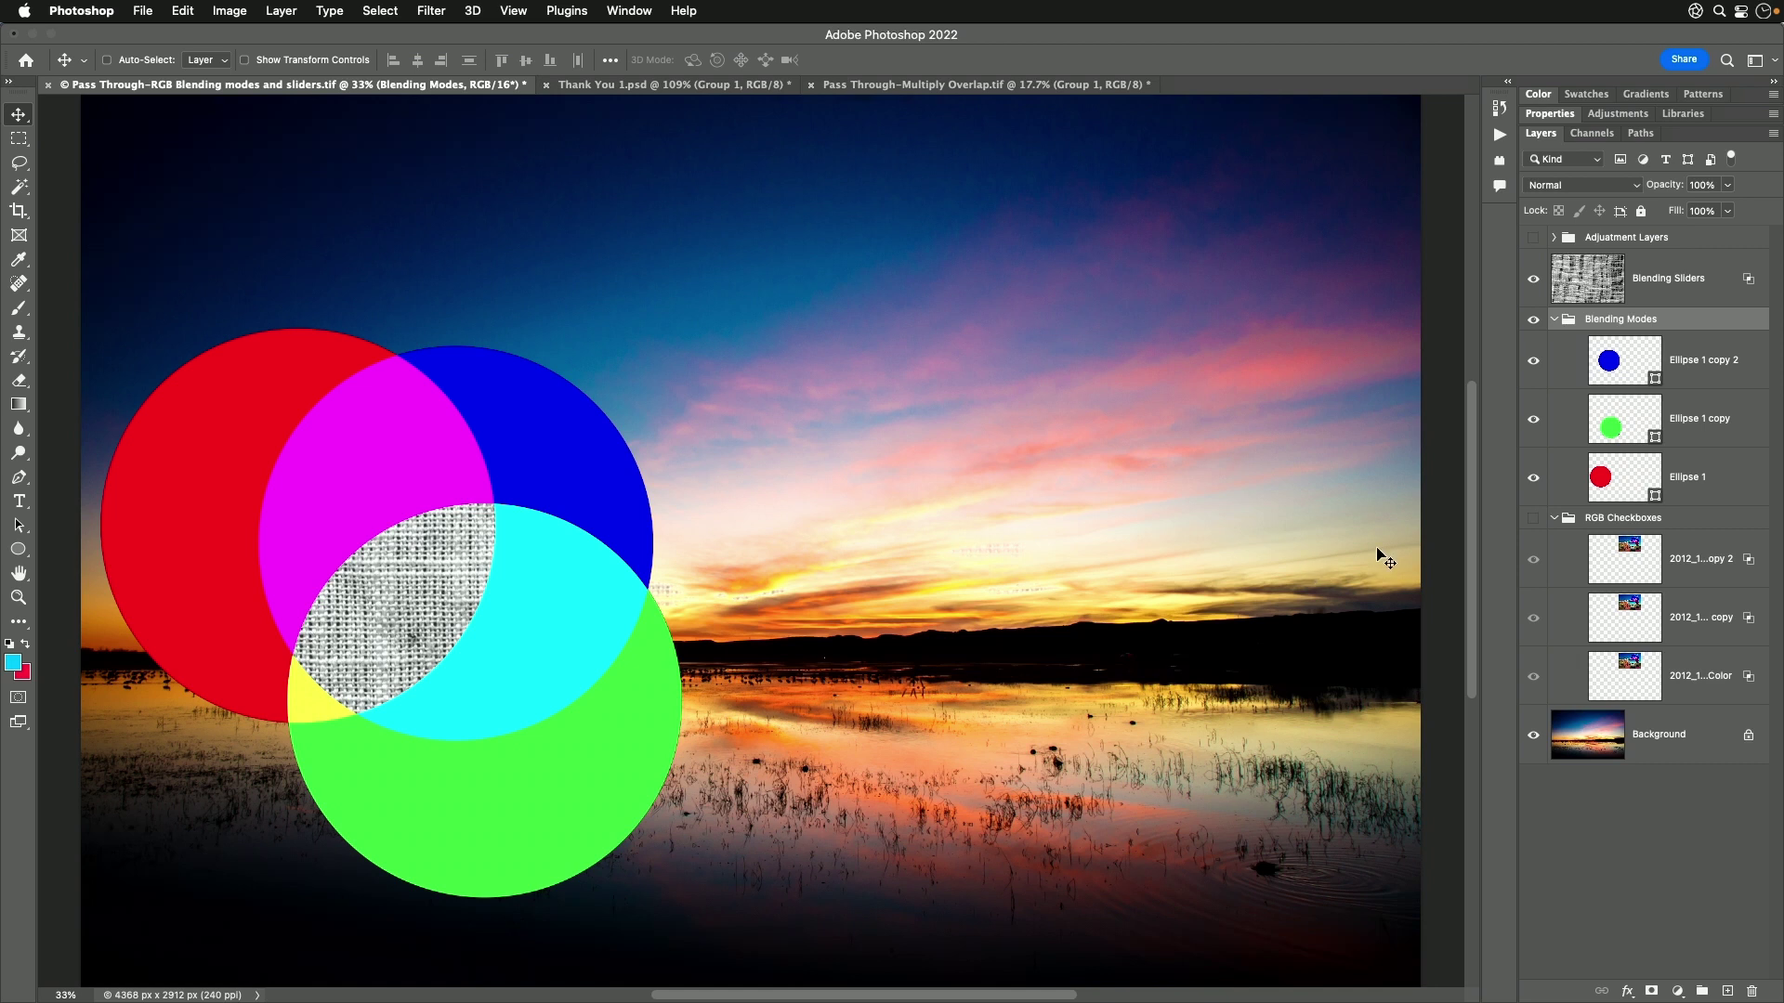
click(1655, 282)
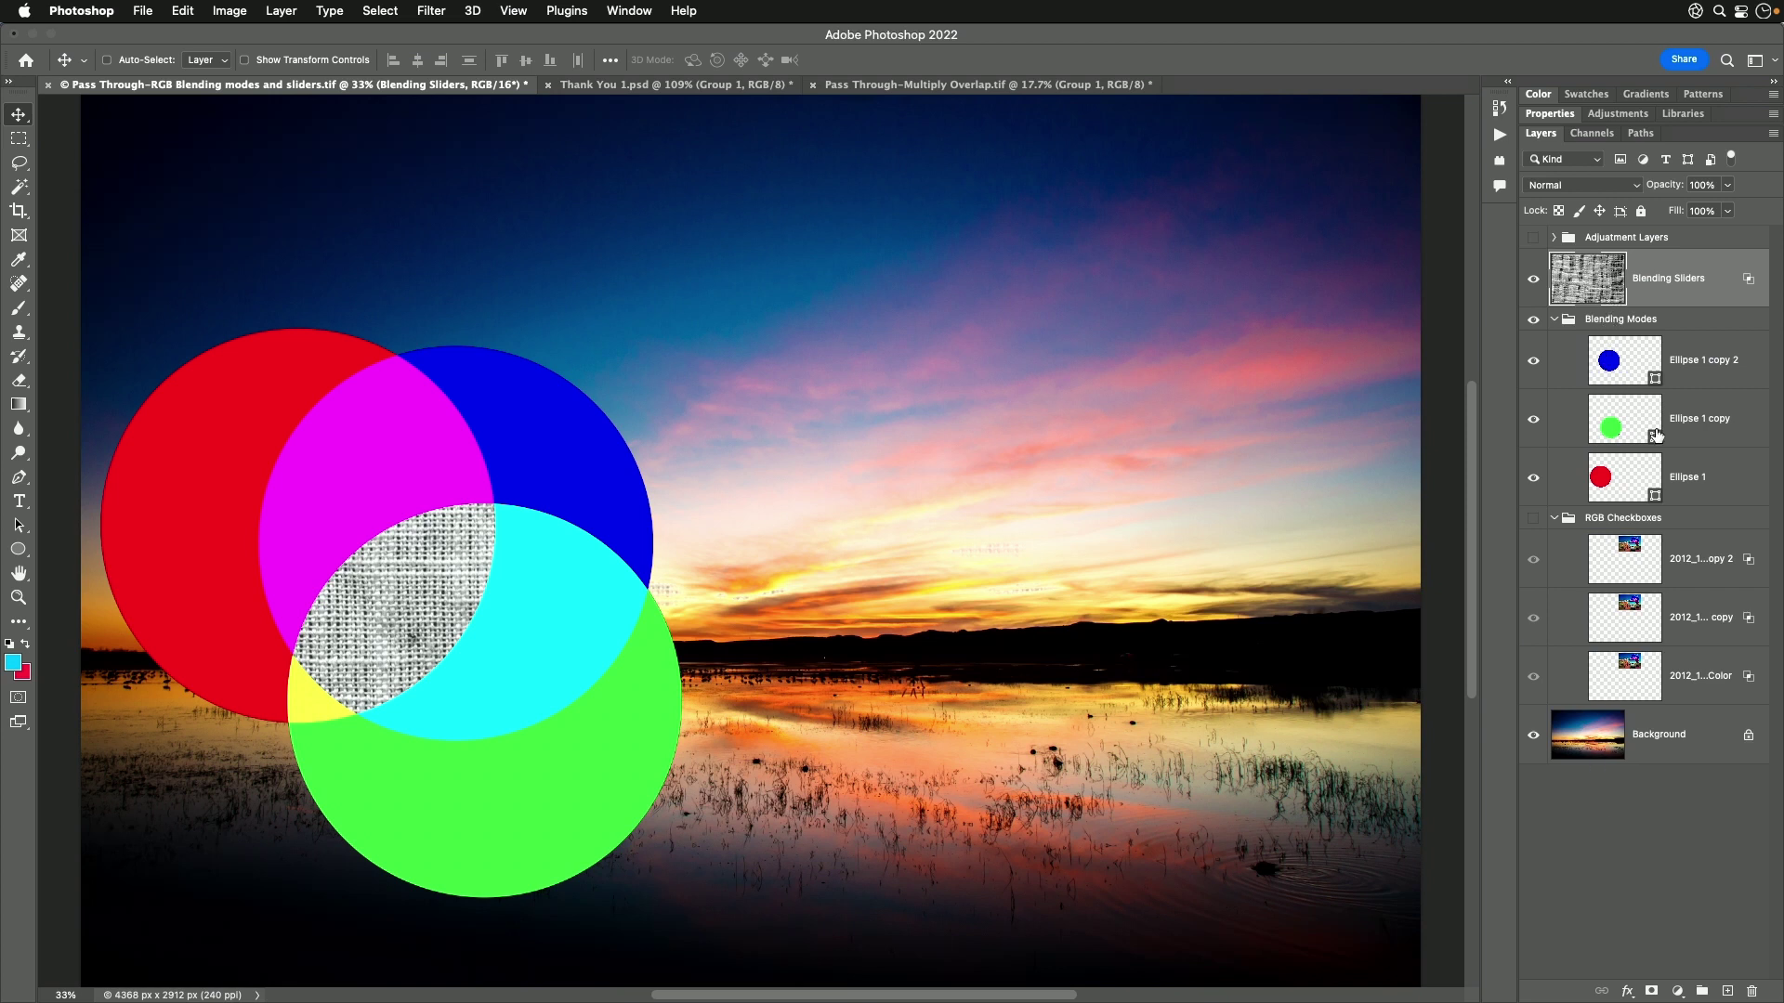
Step: Move the Blending Sliders texture layer into the Blending Modes group, directly above the blue circle
click(1607, 321)
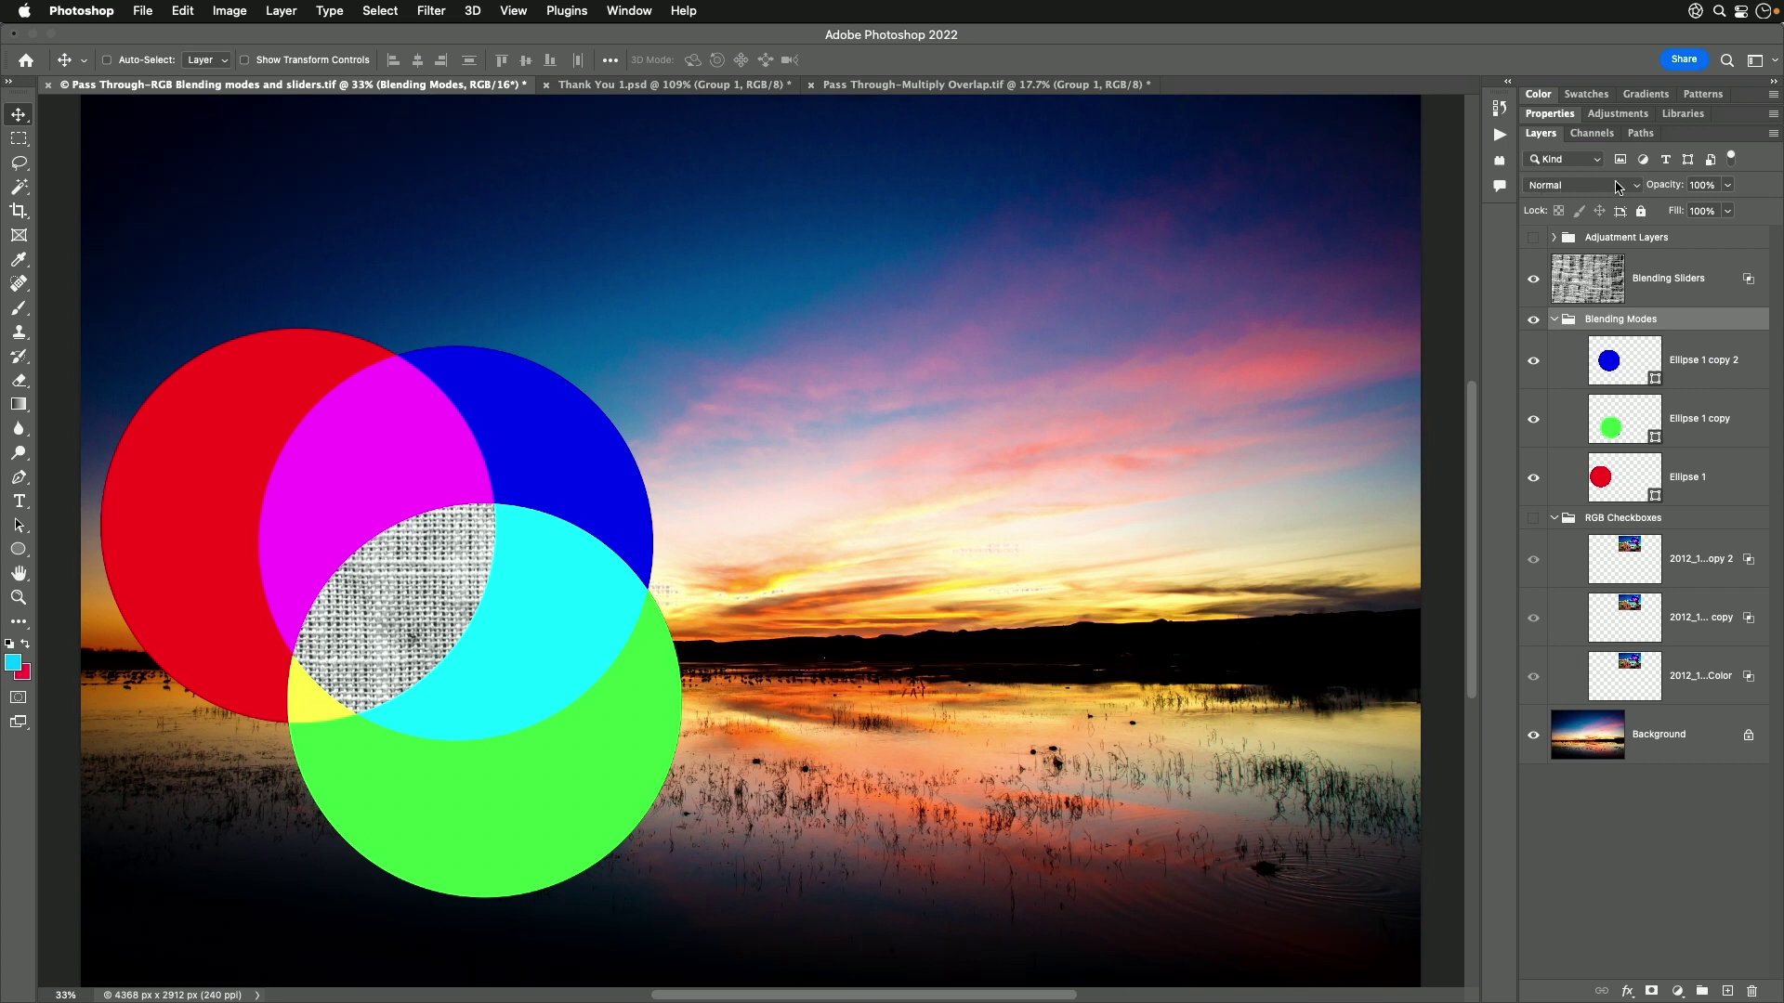
click(1621, 297)
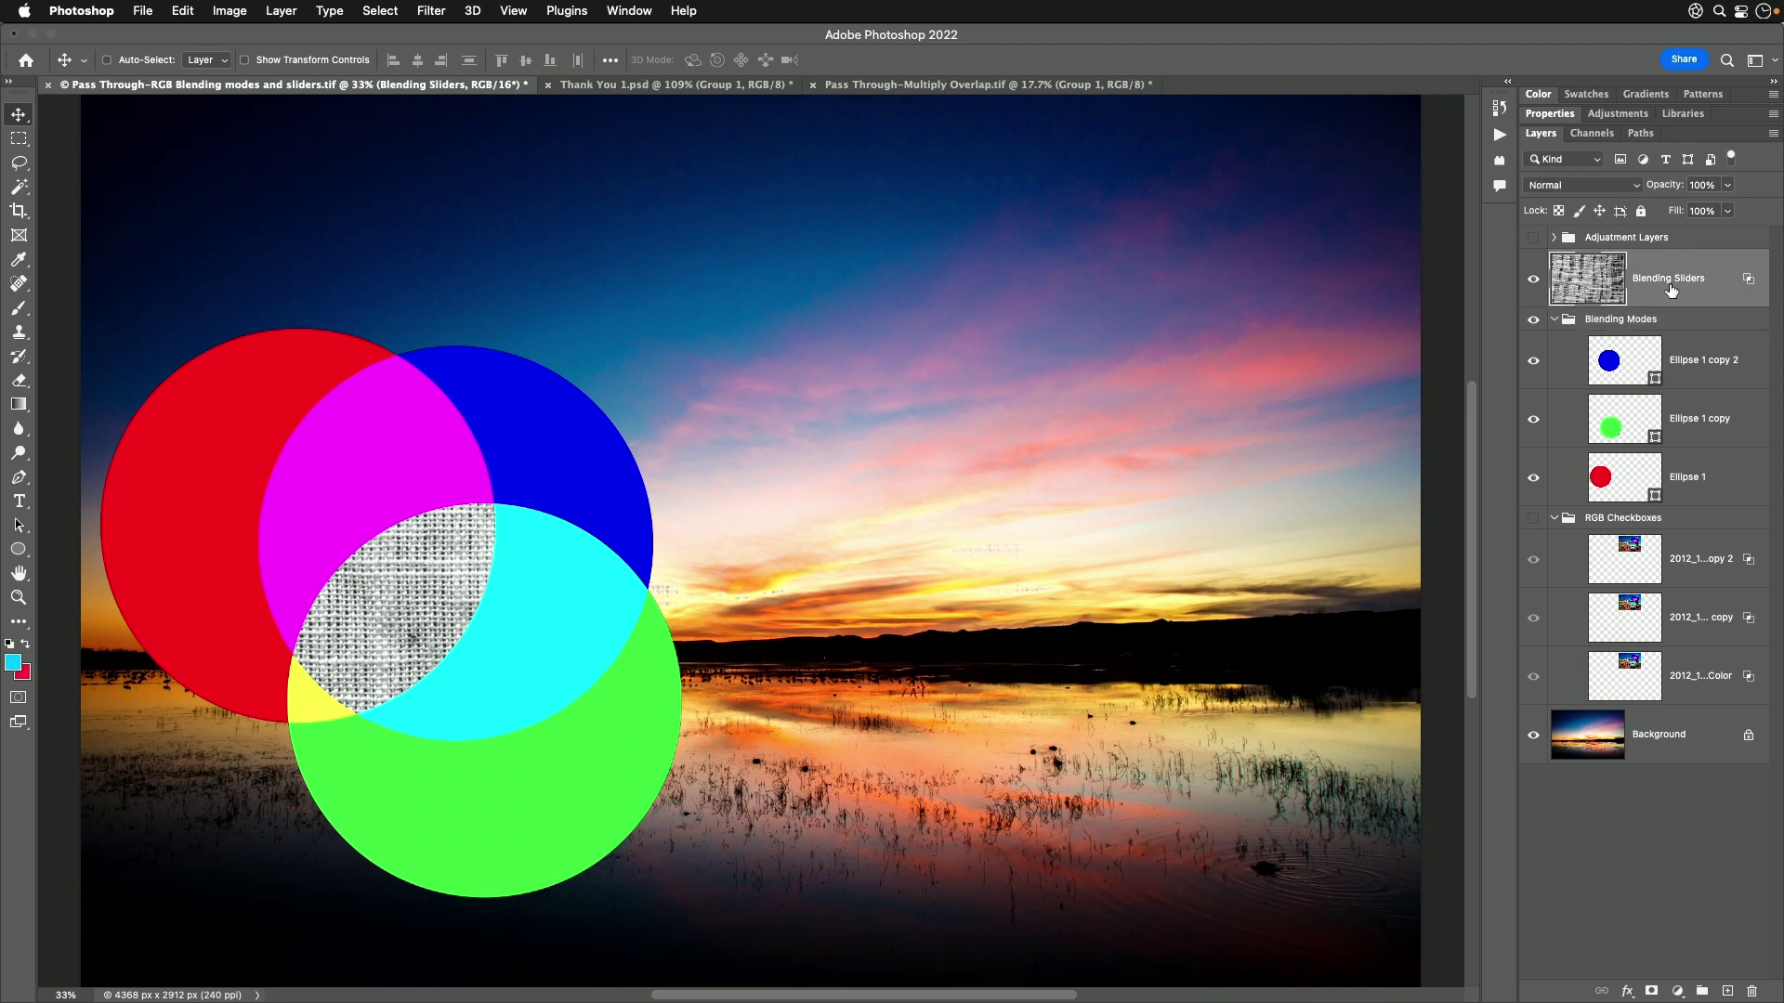
drag(1569, 275, 1622, 331)
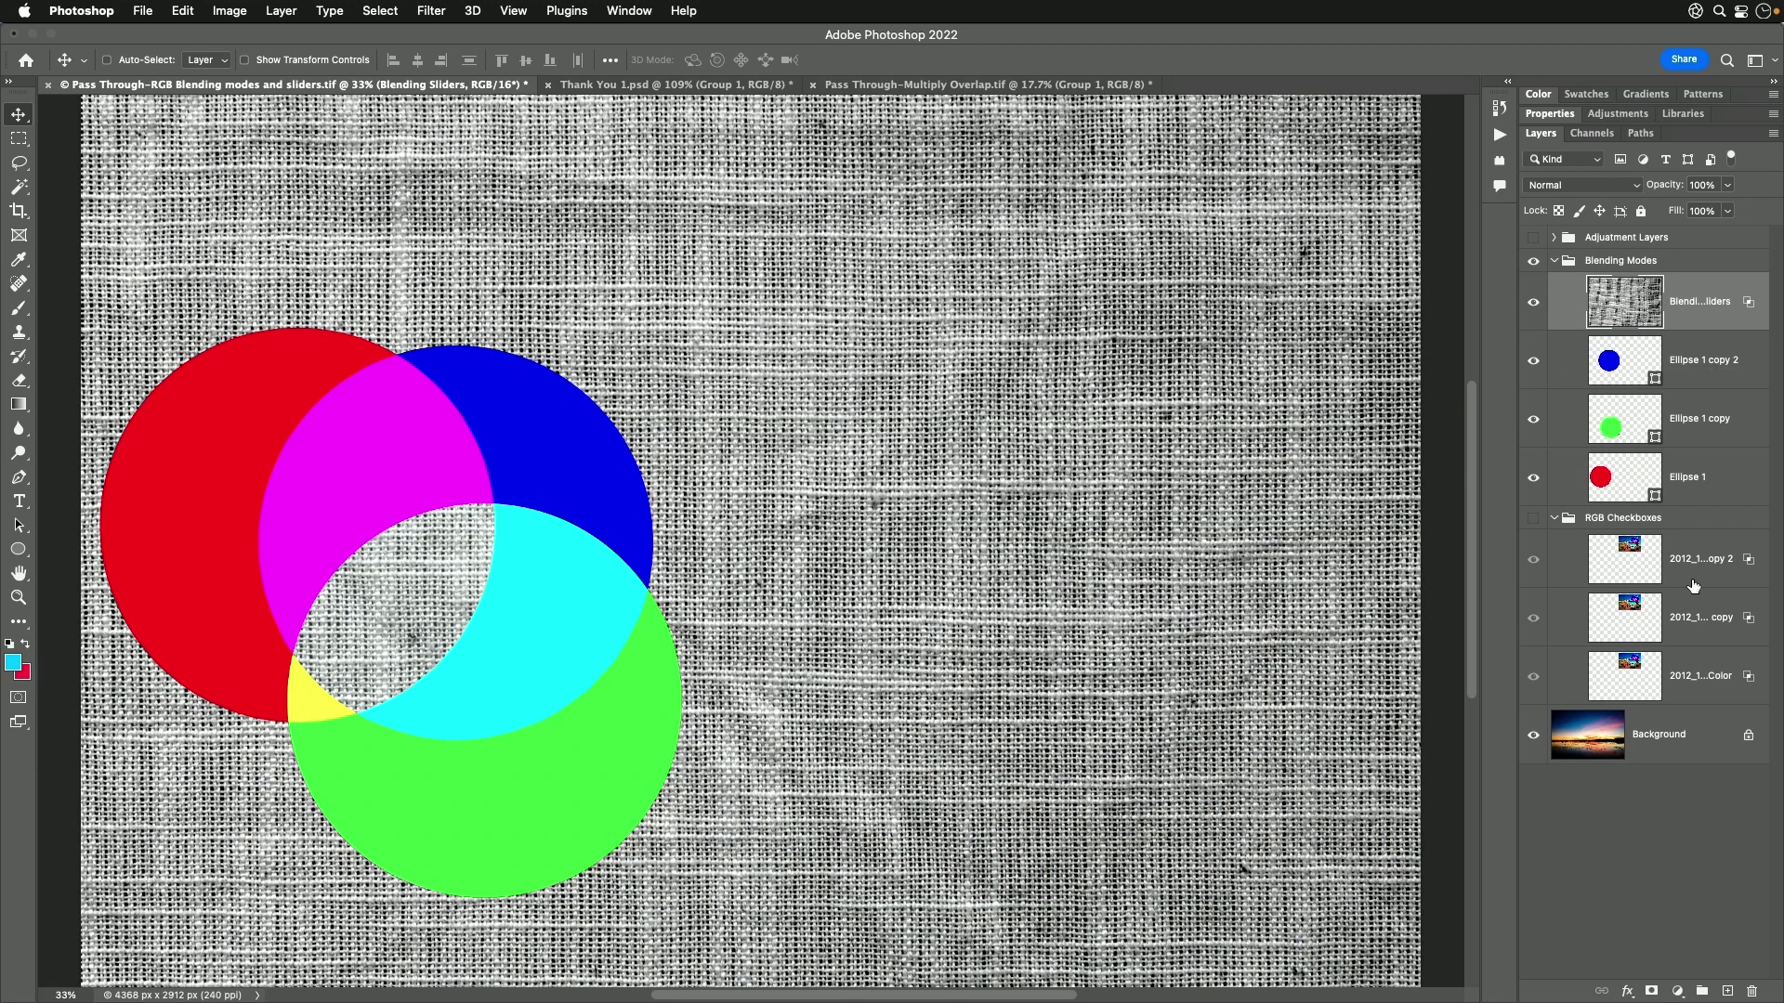
click(1633, 265)
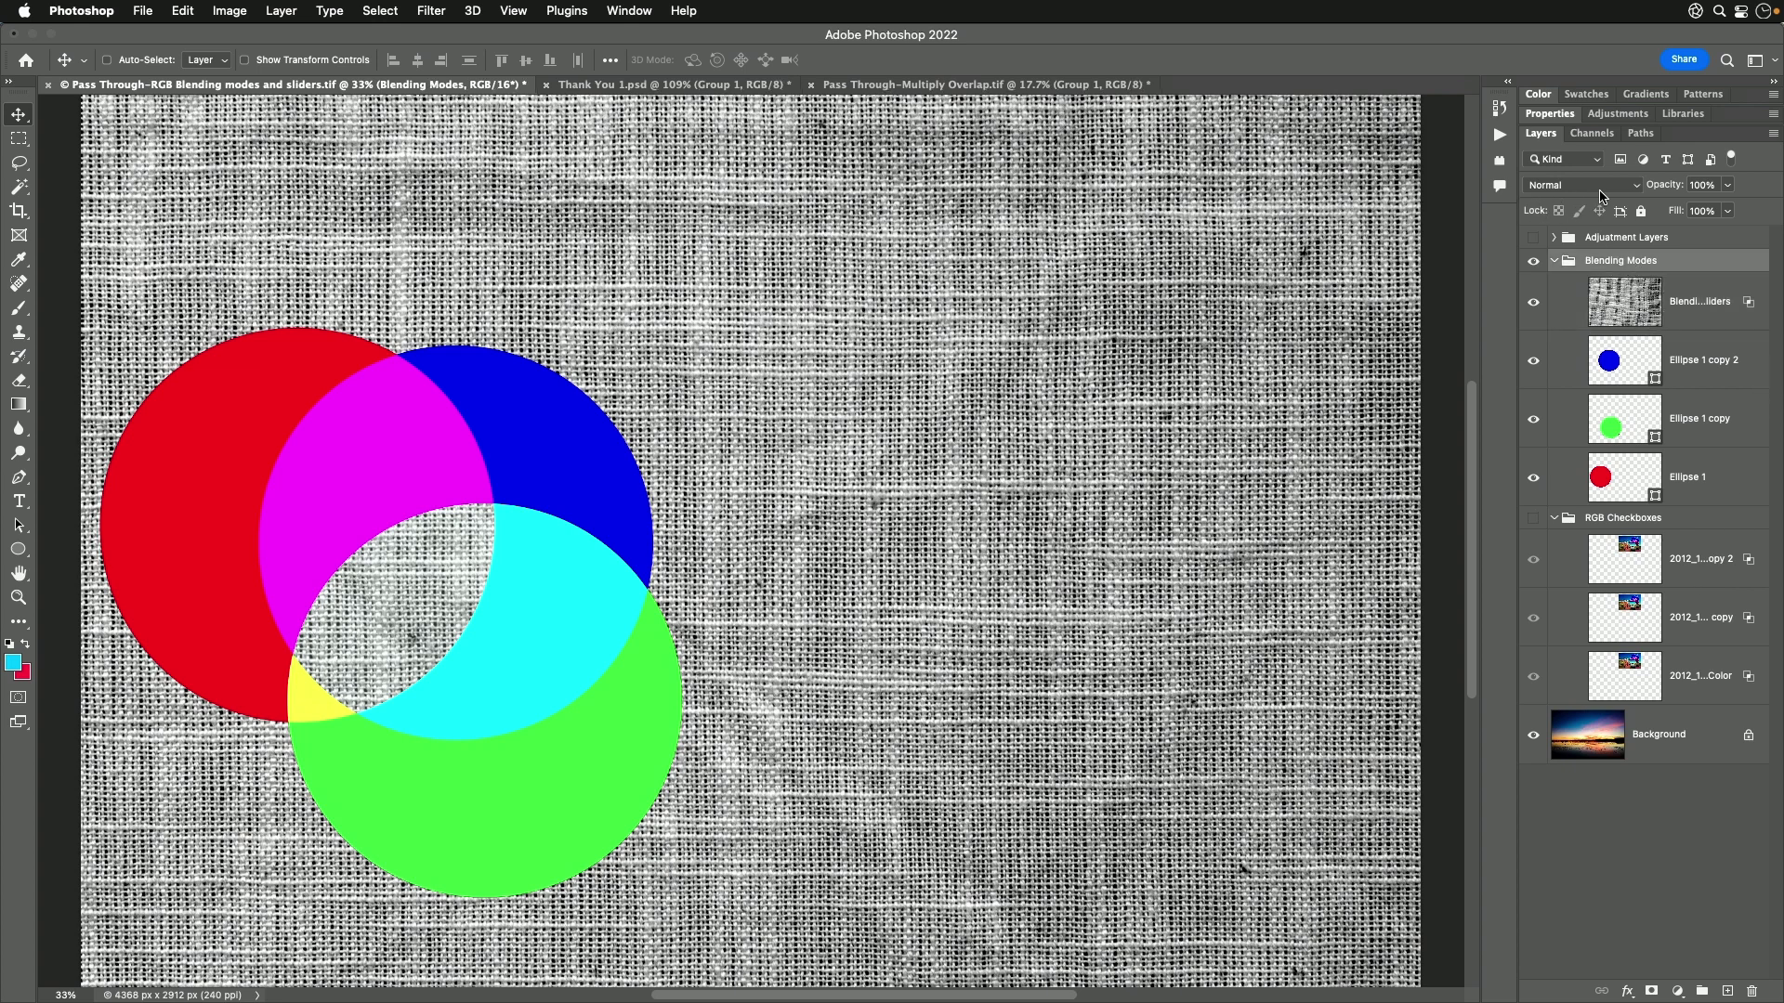
click(1625, 294)
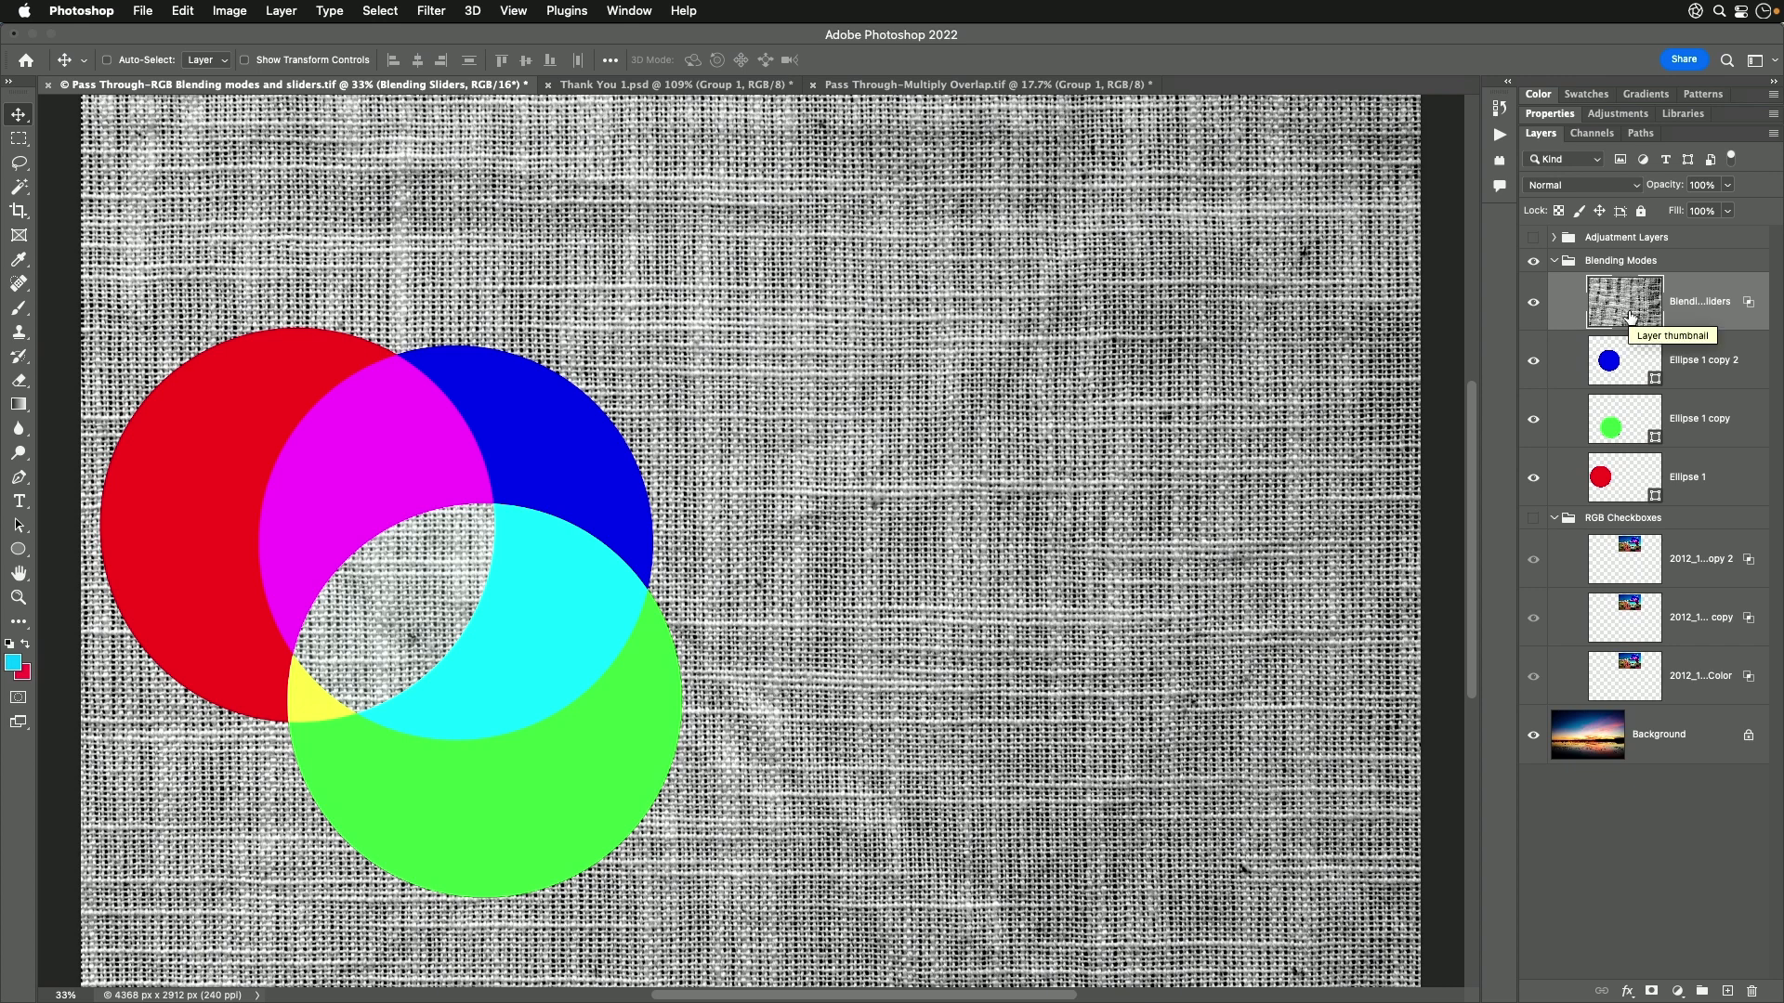
Step: Hide the texture layer inside the Blending Modes group, then collapse and hide the whole group
click(1533, 301)
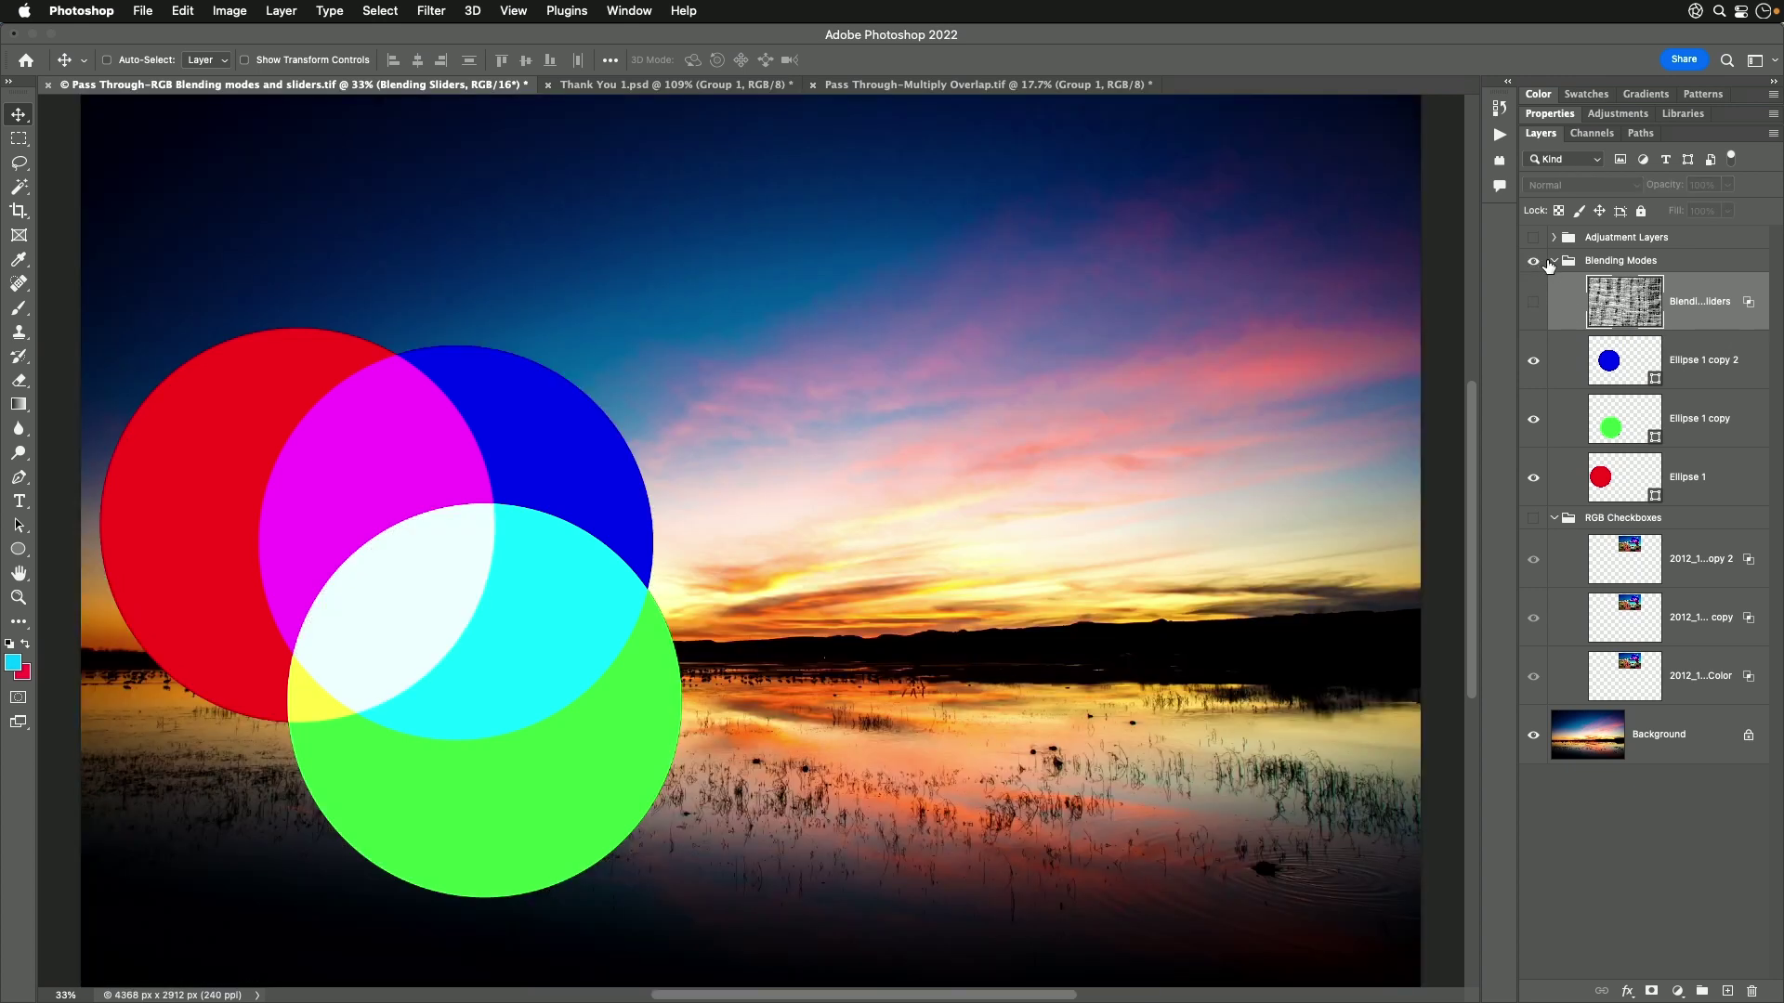
click(1553, 260)
click(1533, 262)
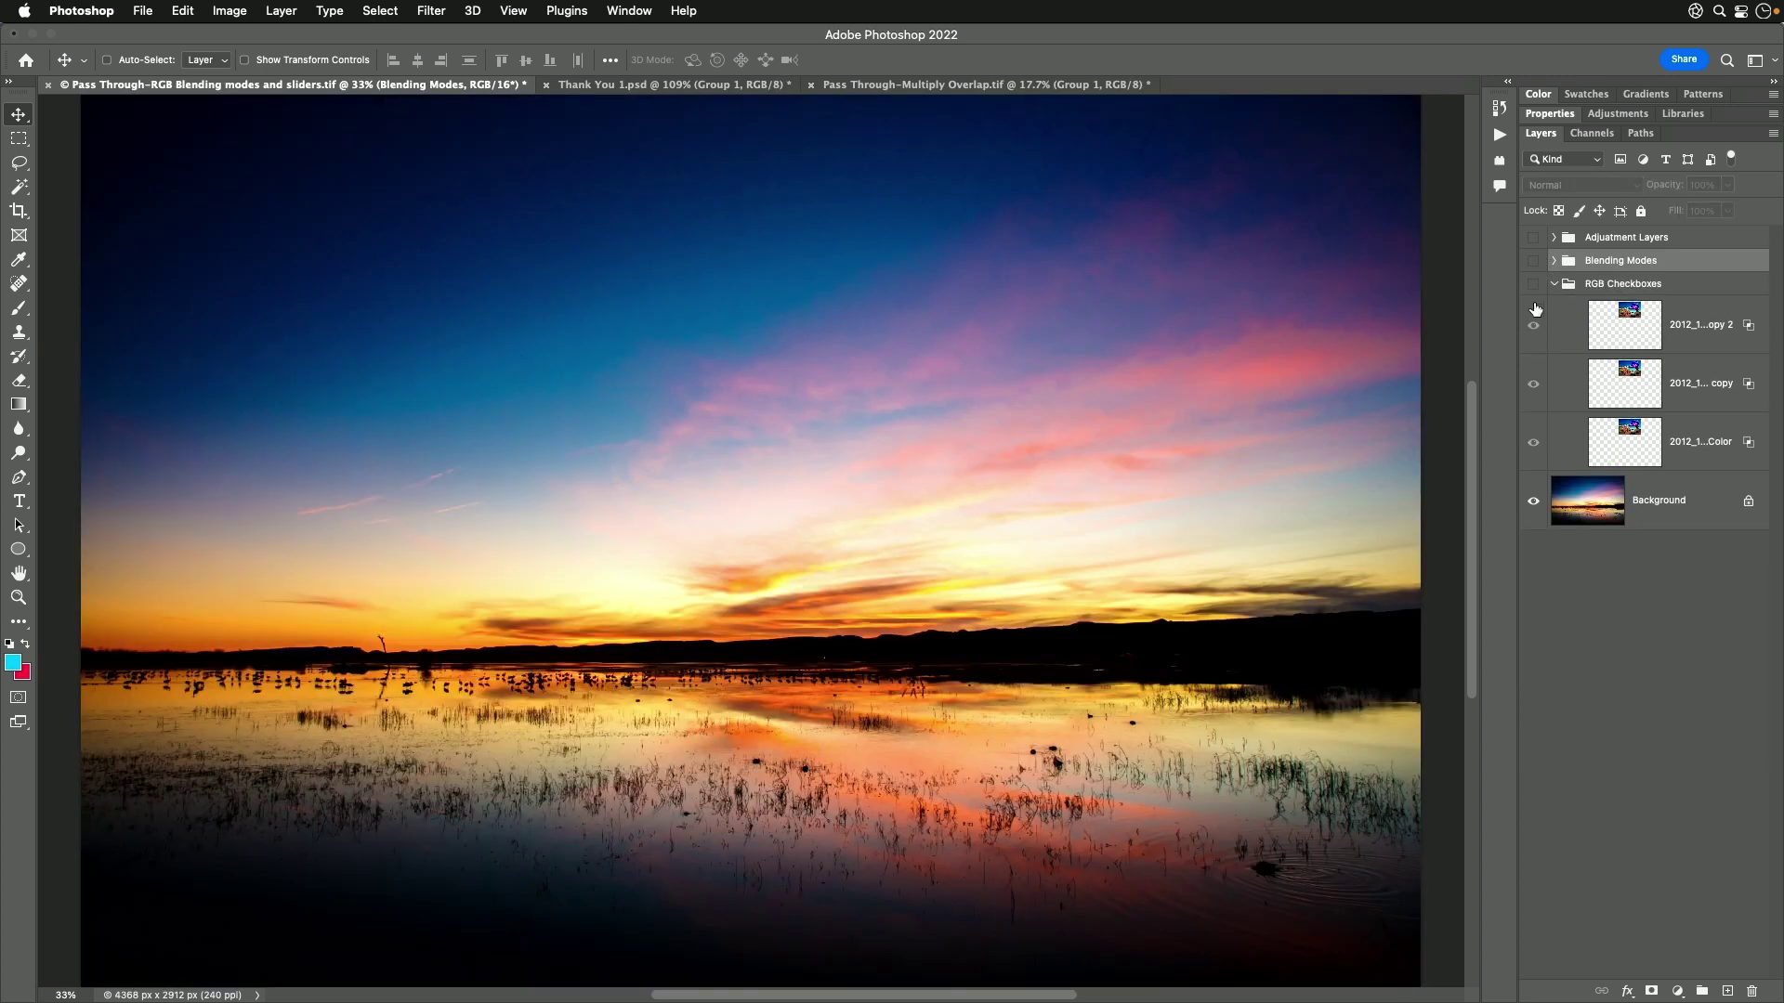
Step: Collapse the RGB Checkboxes group and leave it hidden, then show and expand the Adjustment Layers group
click(1554, 283)
click(1532, 284)
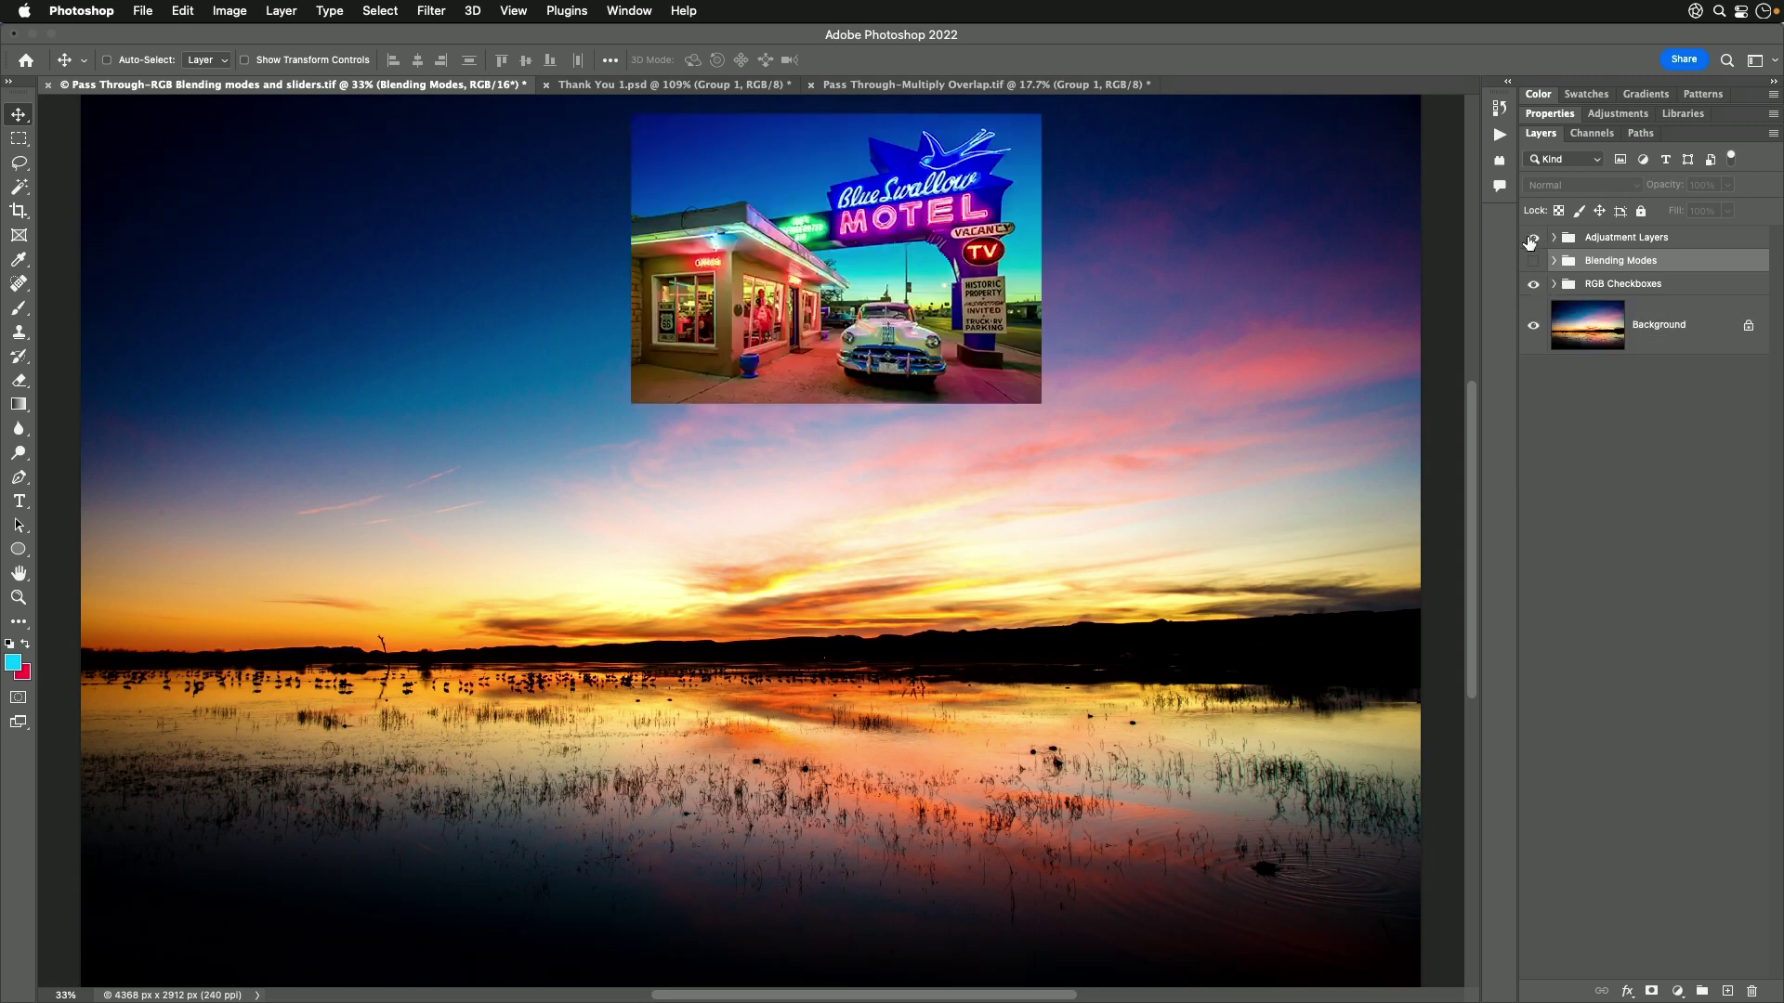
click(1533, 238)
click(1532, 284)
click(1553, 237)
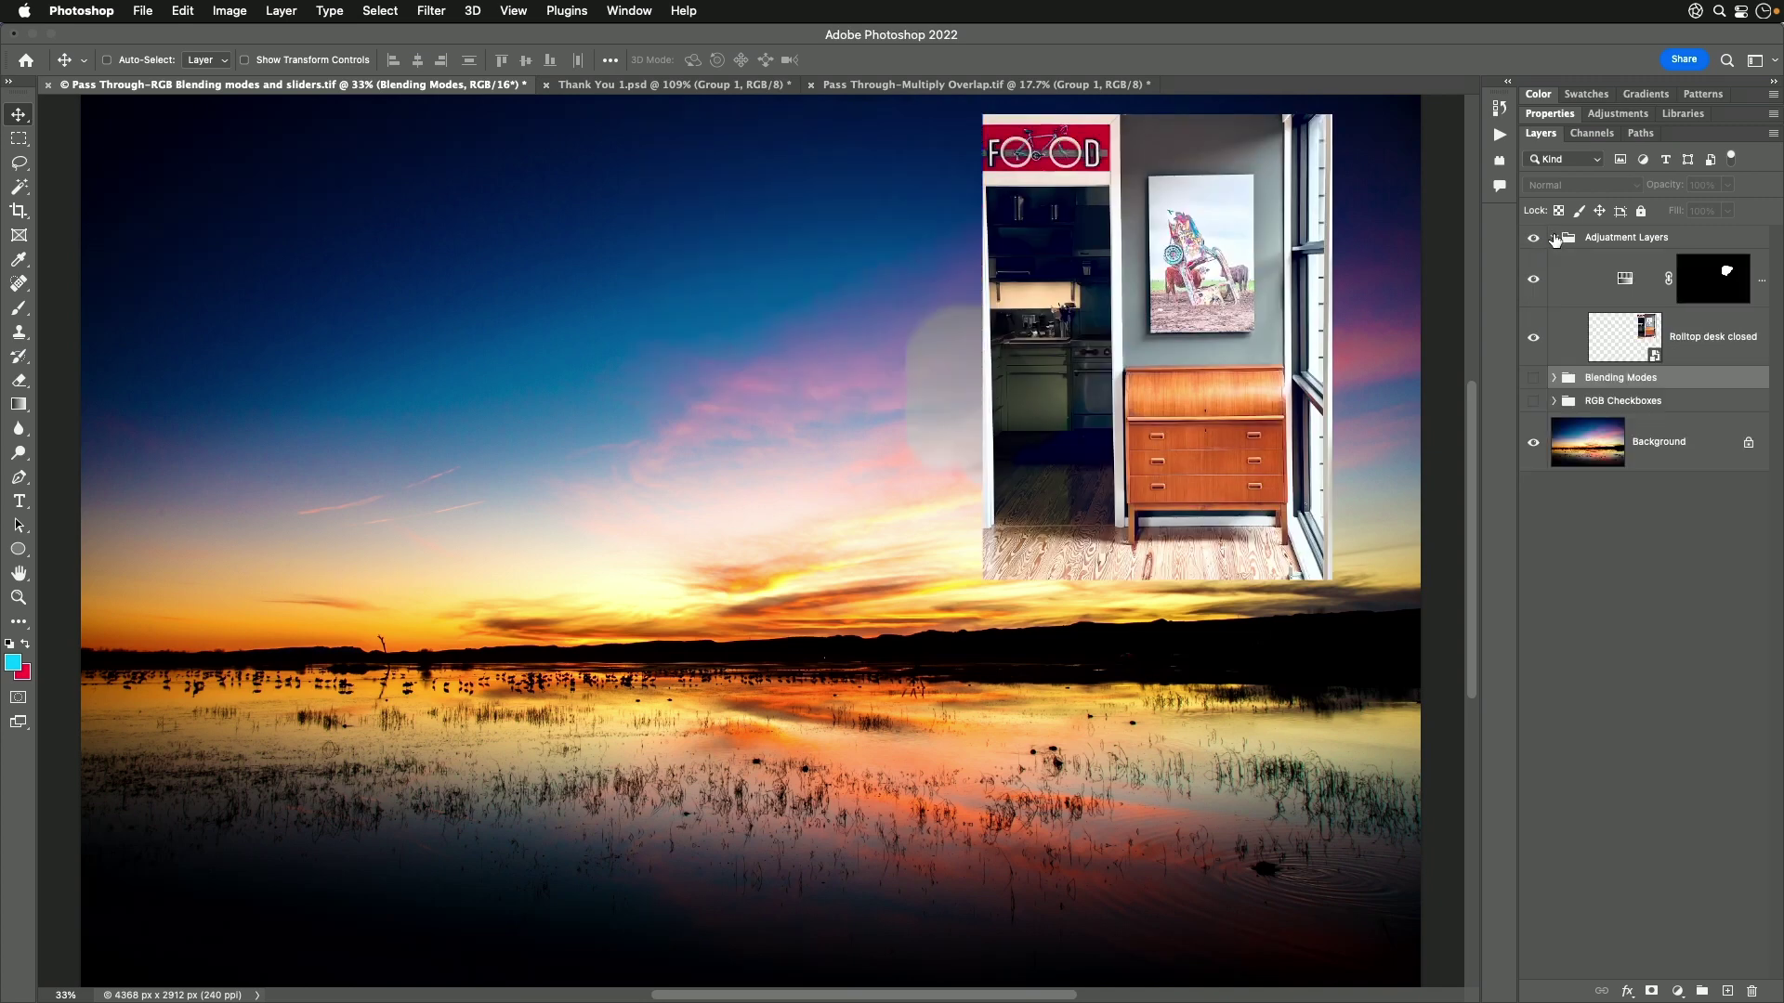
Step: Shift the Hue/Saturation adjustment's mask slightly down so it still overlaps both the room photo and the sky
click(1692, 335)
click(1710, 281)
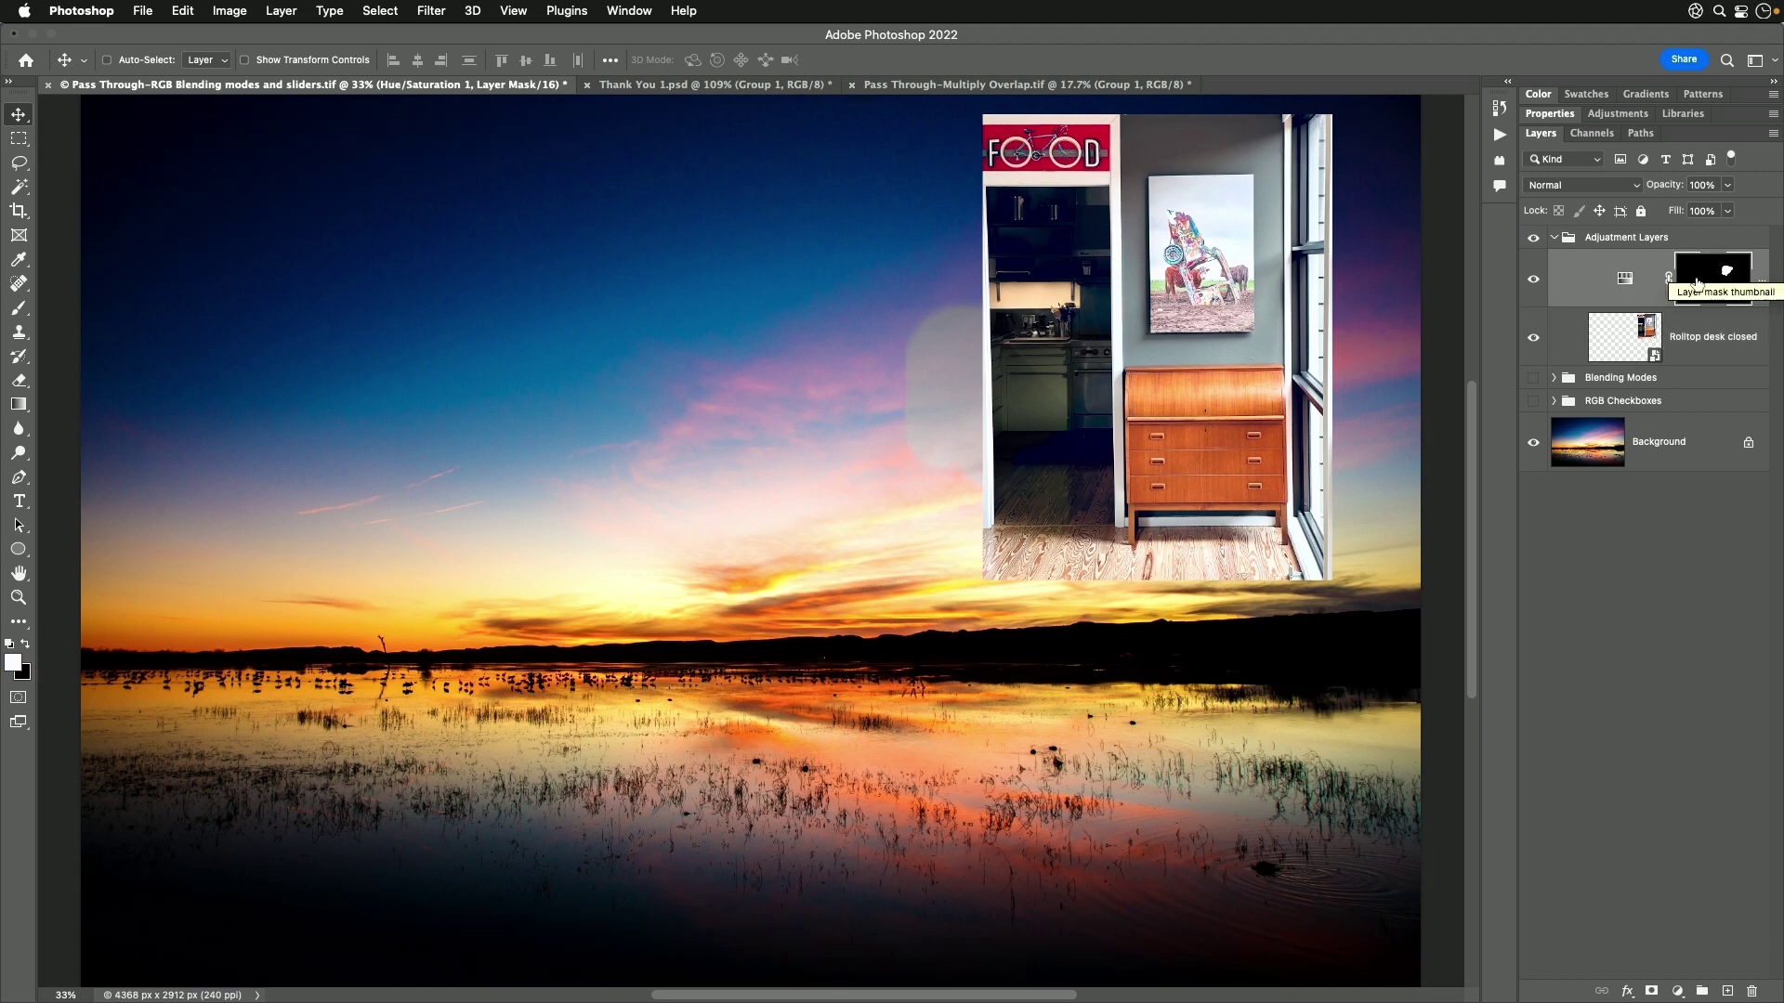
mouse_move(964, 389)
mouse_down()
mouse_move(513, 388)
mouse_move(683, 295)
mouse_move(711, 307)
mouse_move(768, 277)
mouse_move(802, 453)
mouse_move(735, 677)
mouse_move(898, 722)
mouse_move(1079, 711)
mouse_move(600, 597)
mouse_move(615, 301)
mouse_move(790, 353)
mouse_move(964, 365)
mouse_move(983, 397)
mouse_move(1017, 364)
mouse_move(992, 357)
mouse_move(992, 390)
mouse_up()
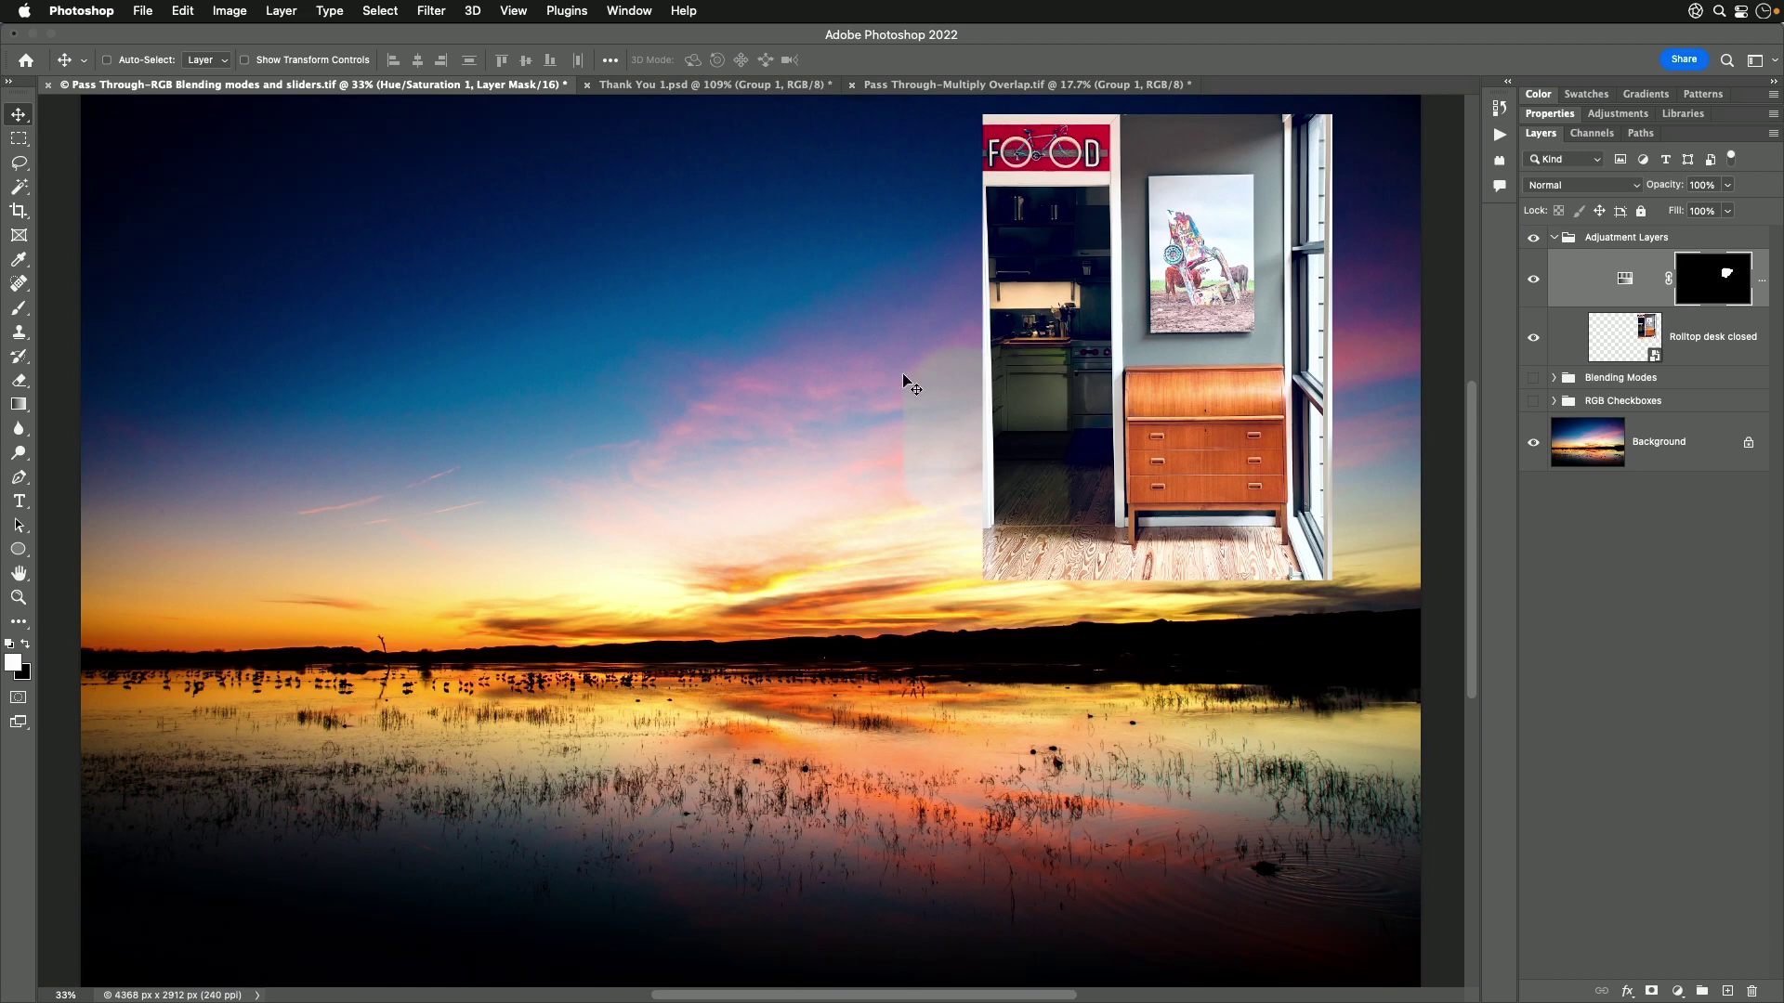
Step: Set the Adjustment Layers group's blend mode to Normal
click(1638, 340)
click(1625, 281)
click(1609, 239)
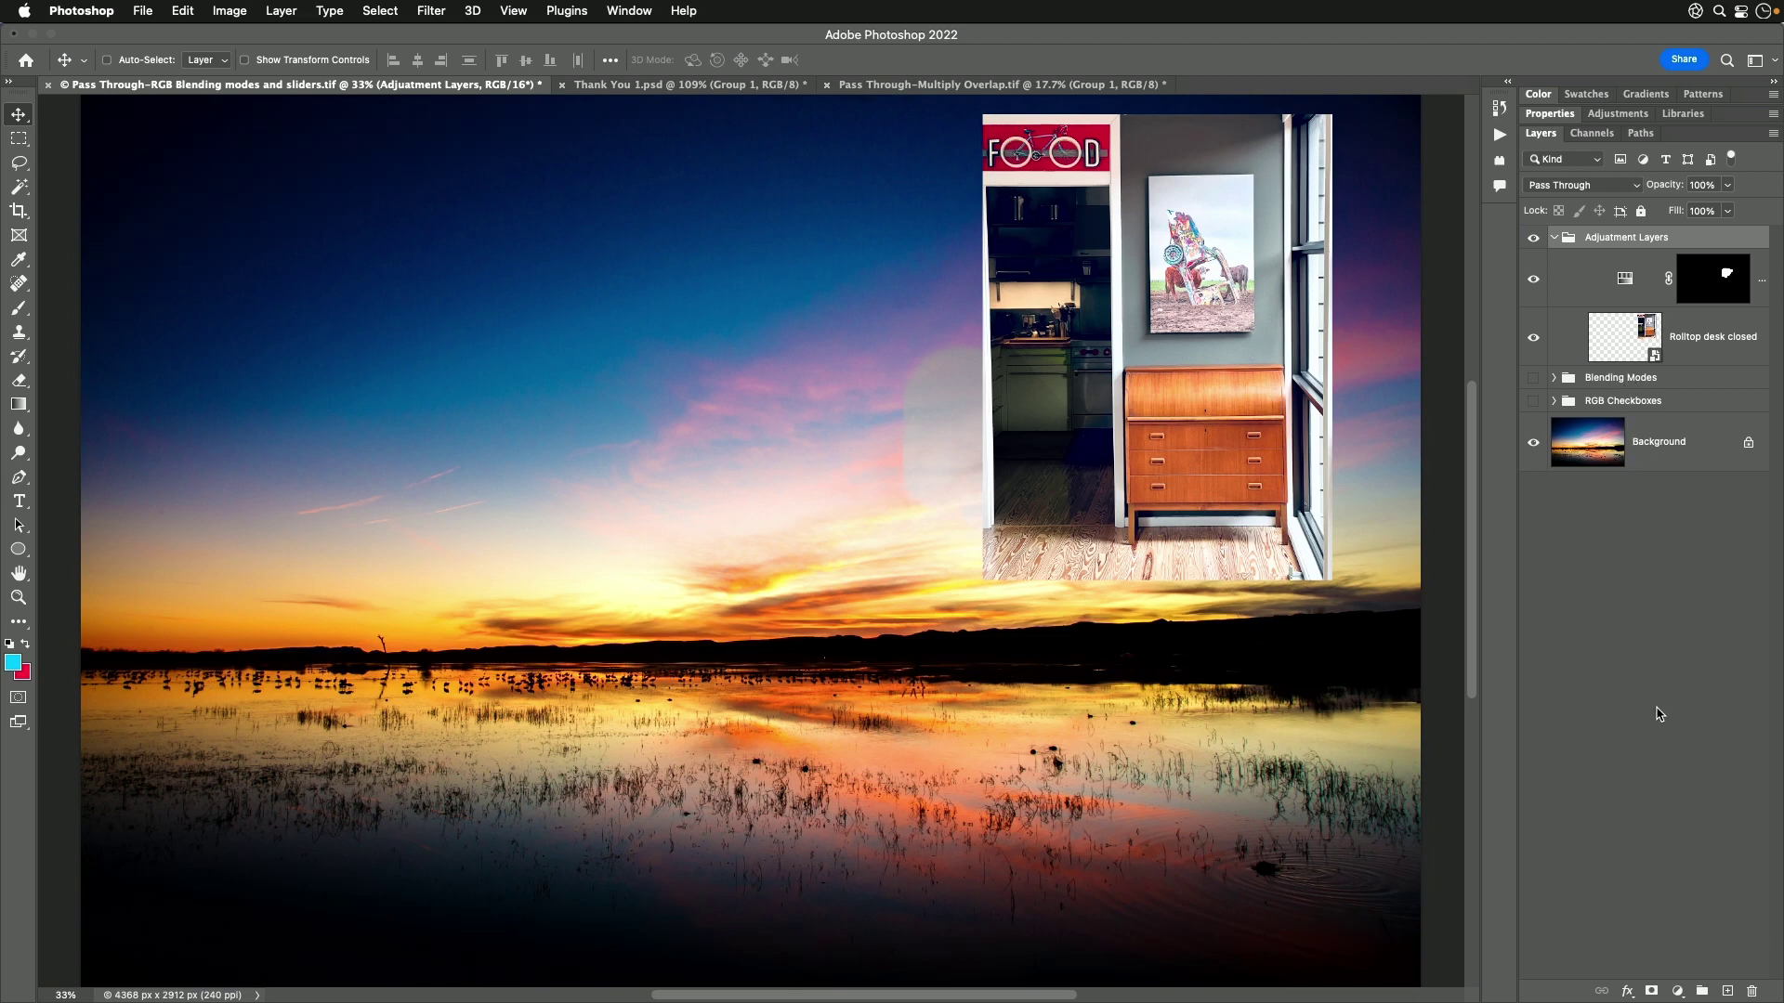
click(1604, 191)
click(1596, 213)
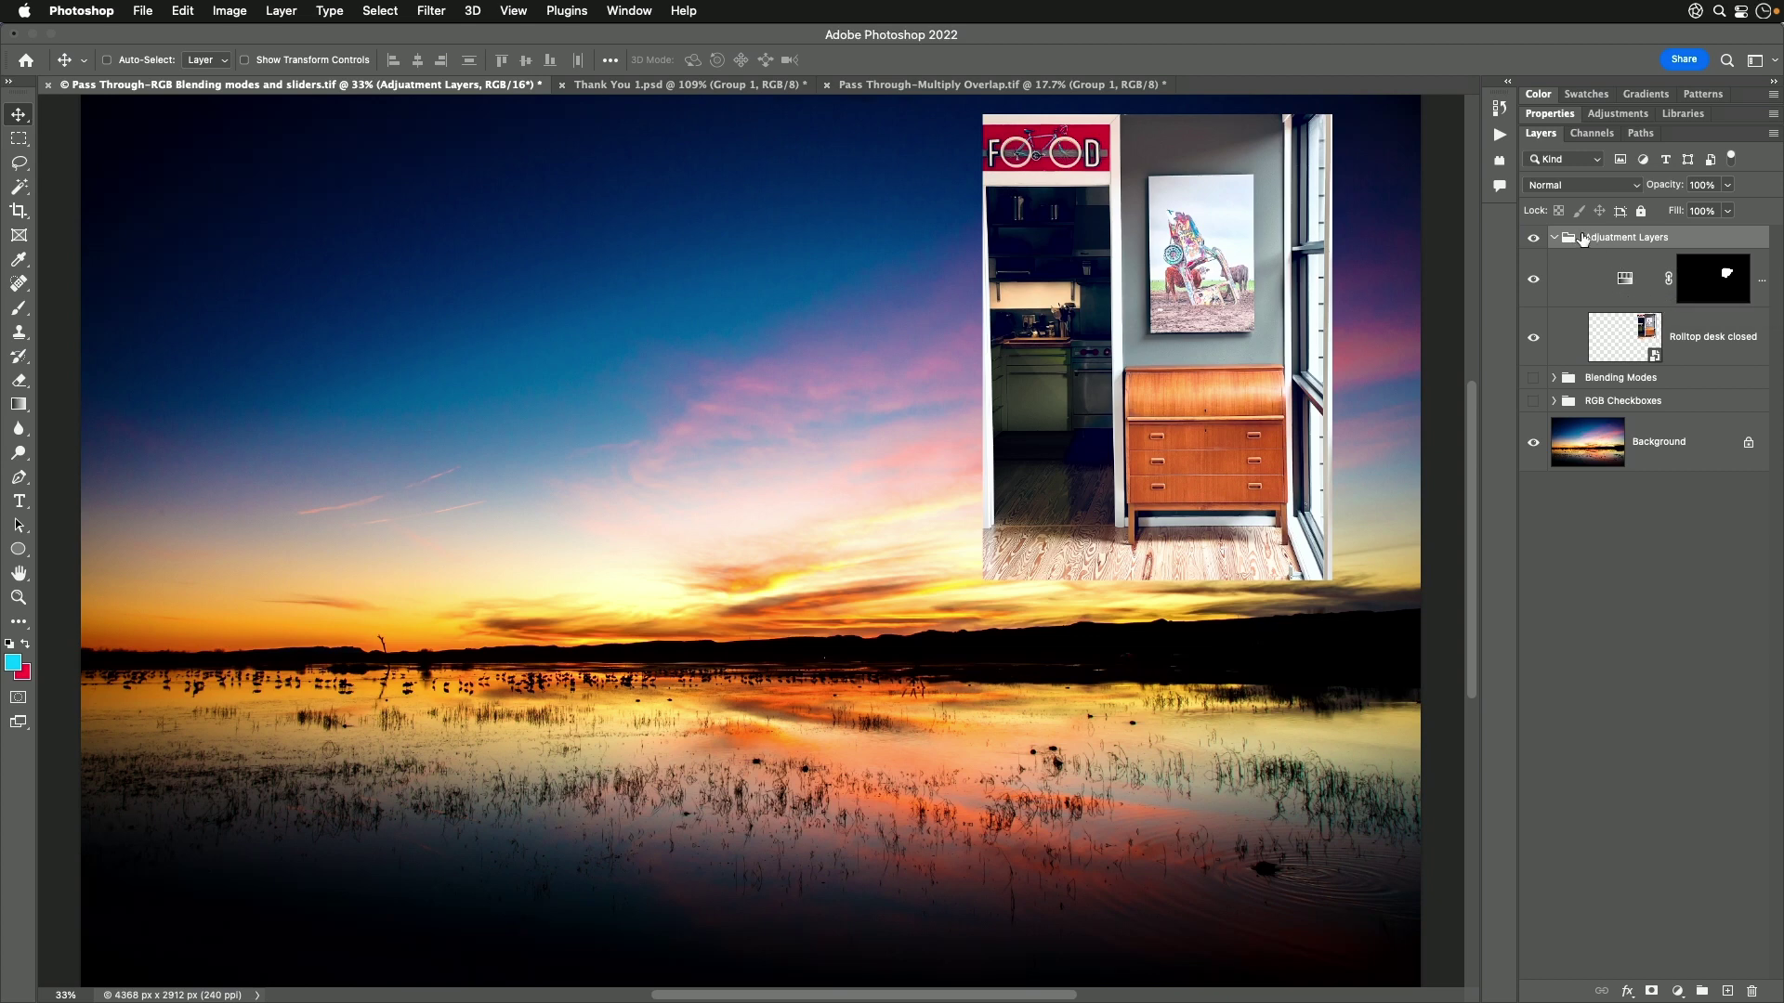
Step: Move the Hue/Saturation and Rolltop desk closed layers out of their group to just above the Background, and delete the empty group
click(1715, 288)
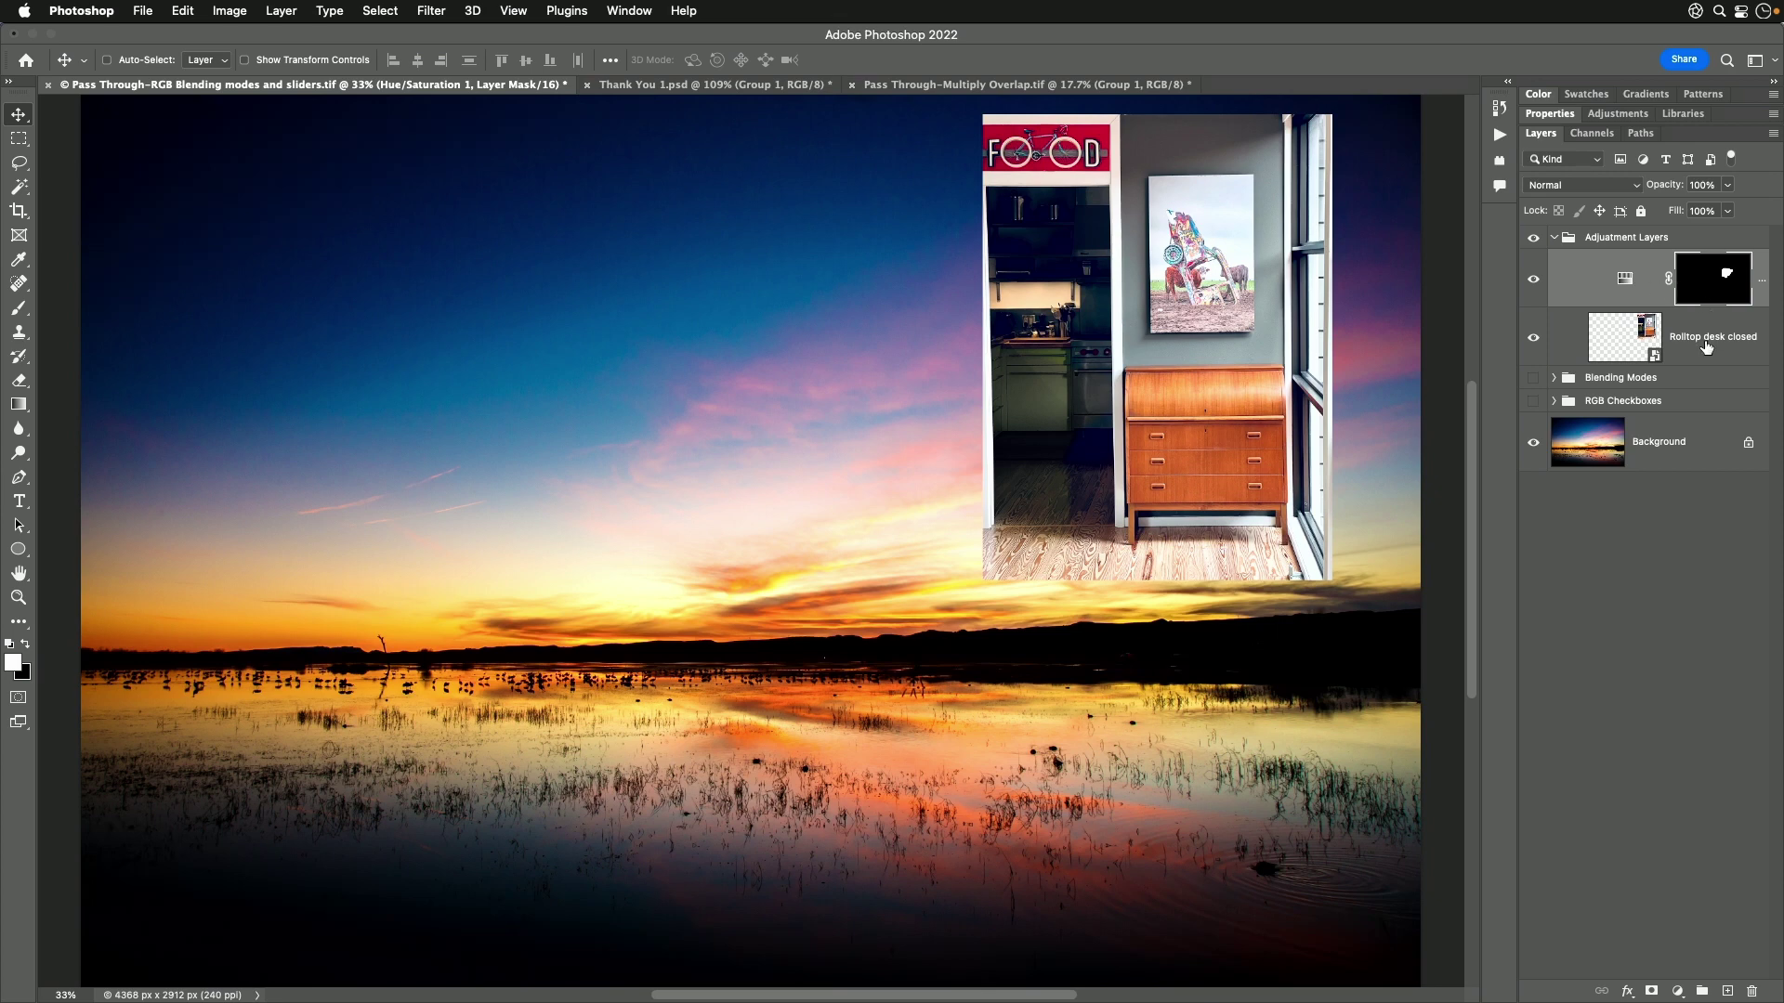
shift+click(1707, 349)
drag(1720, 330, 1560, 418)
drag(1613, 247, 1751, 990)
click(1700, 586)
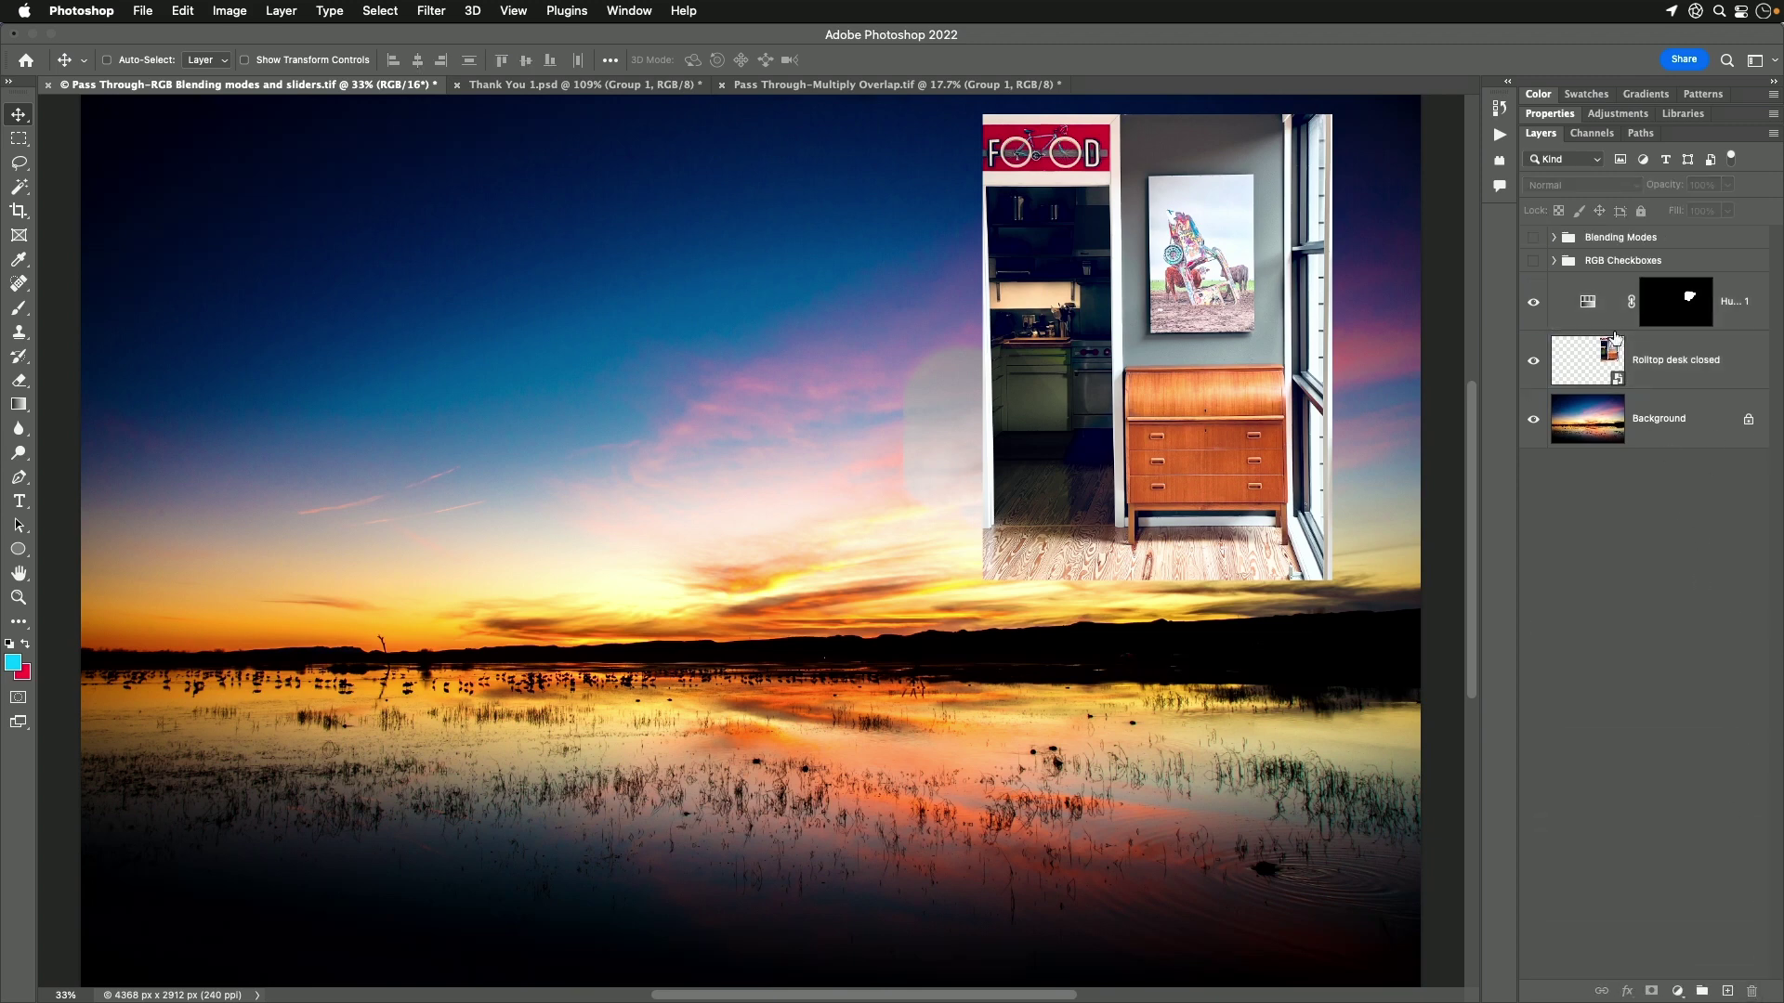
Step: Open the Hue/Saturation adjustment's properties and clip the adjustment to the Rolltop desk closed layer
click(1588, 307)
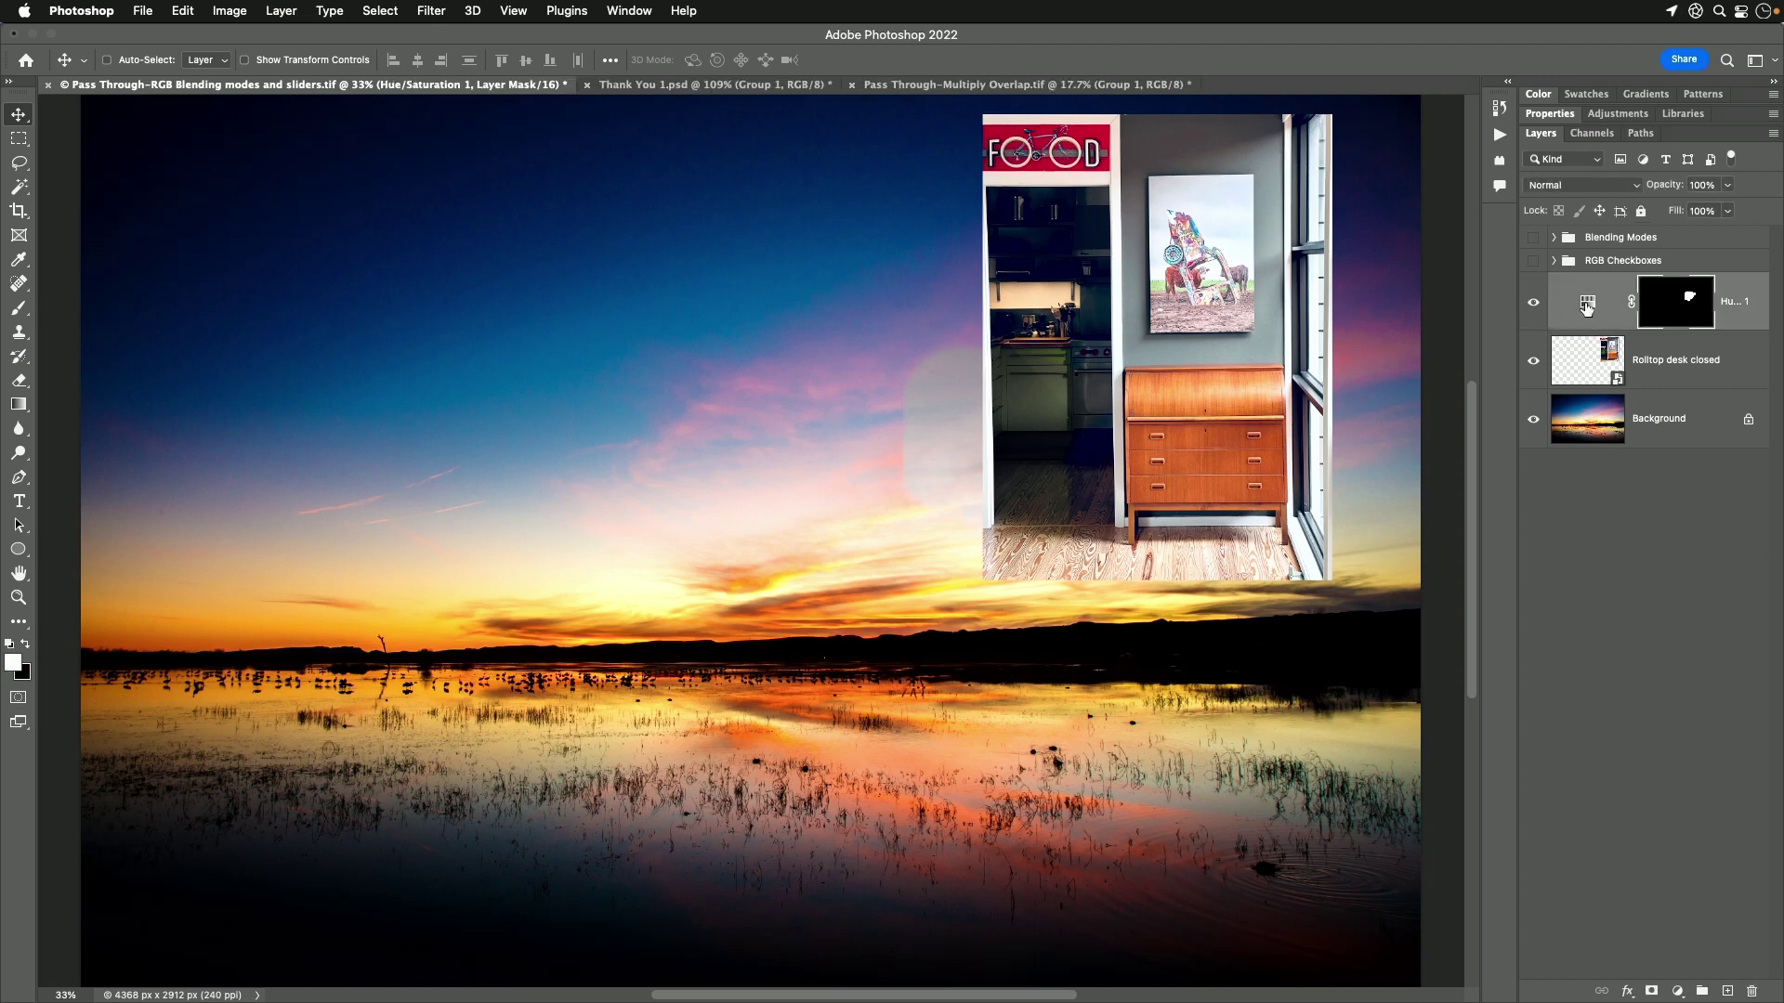
double_click(1587, 305)
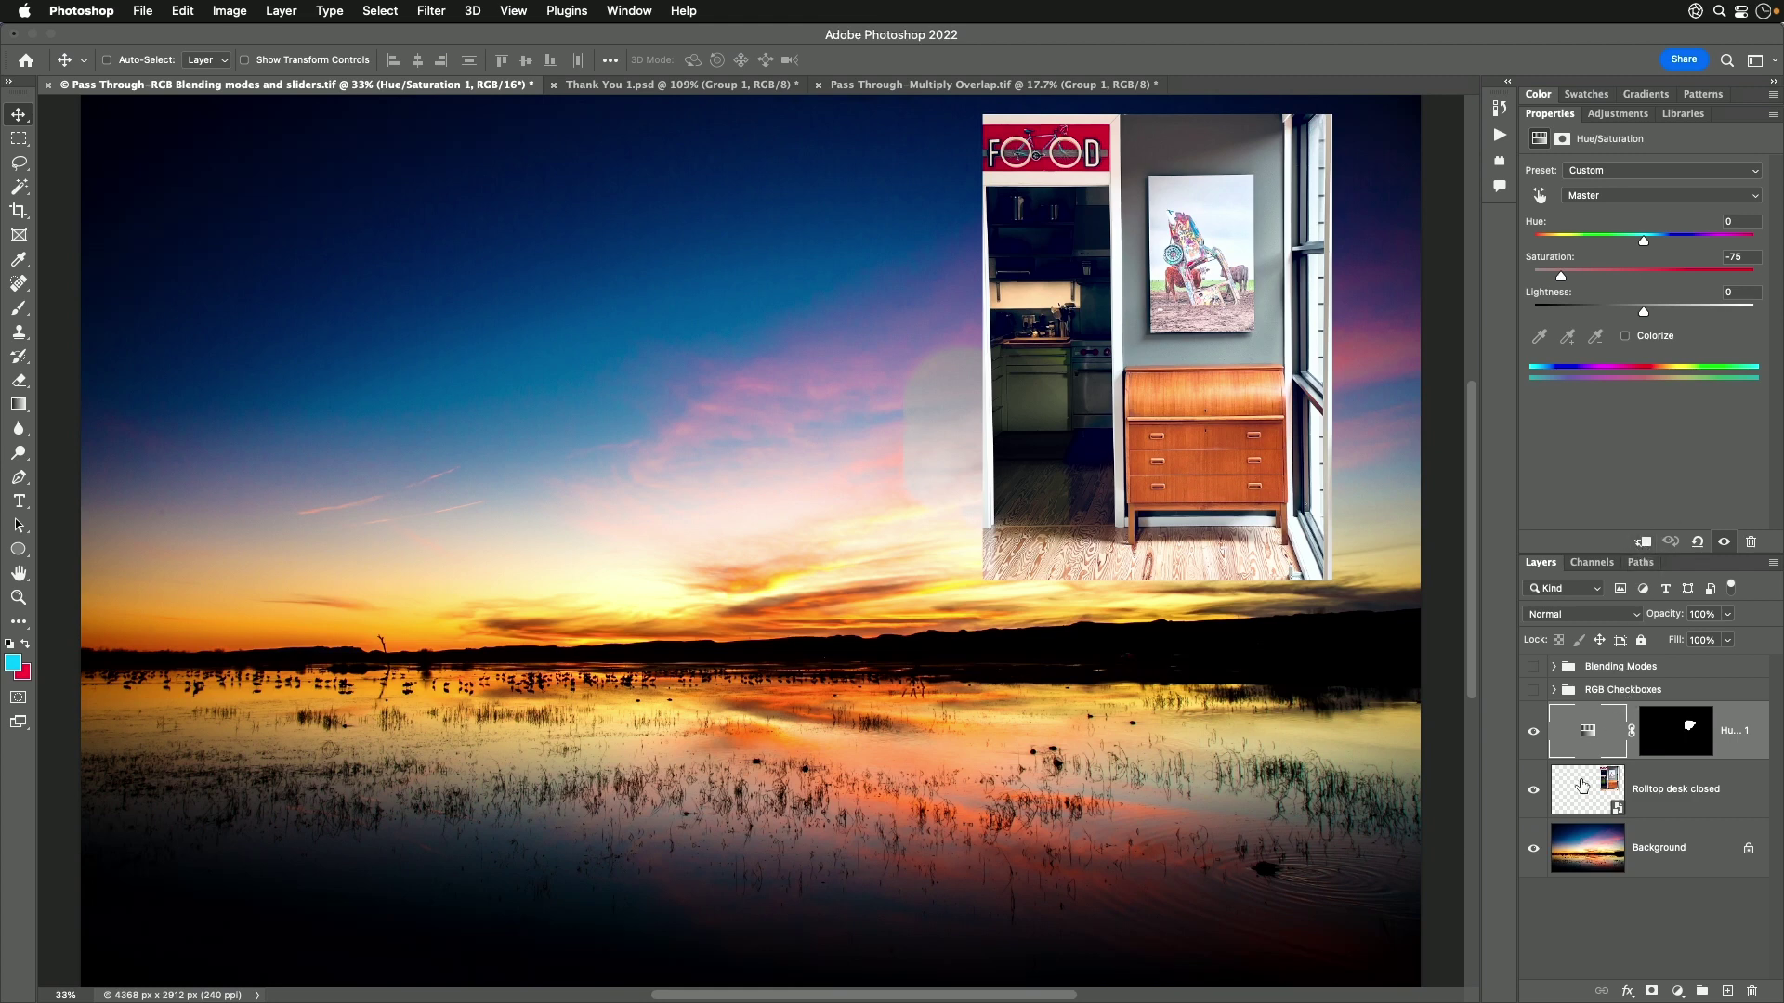
click(1643, 544)
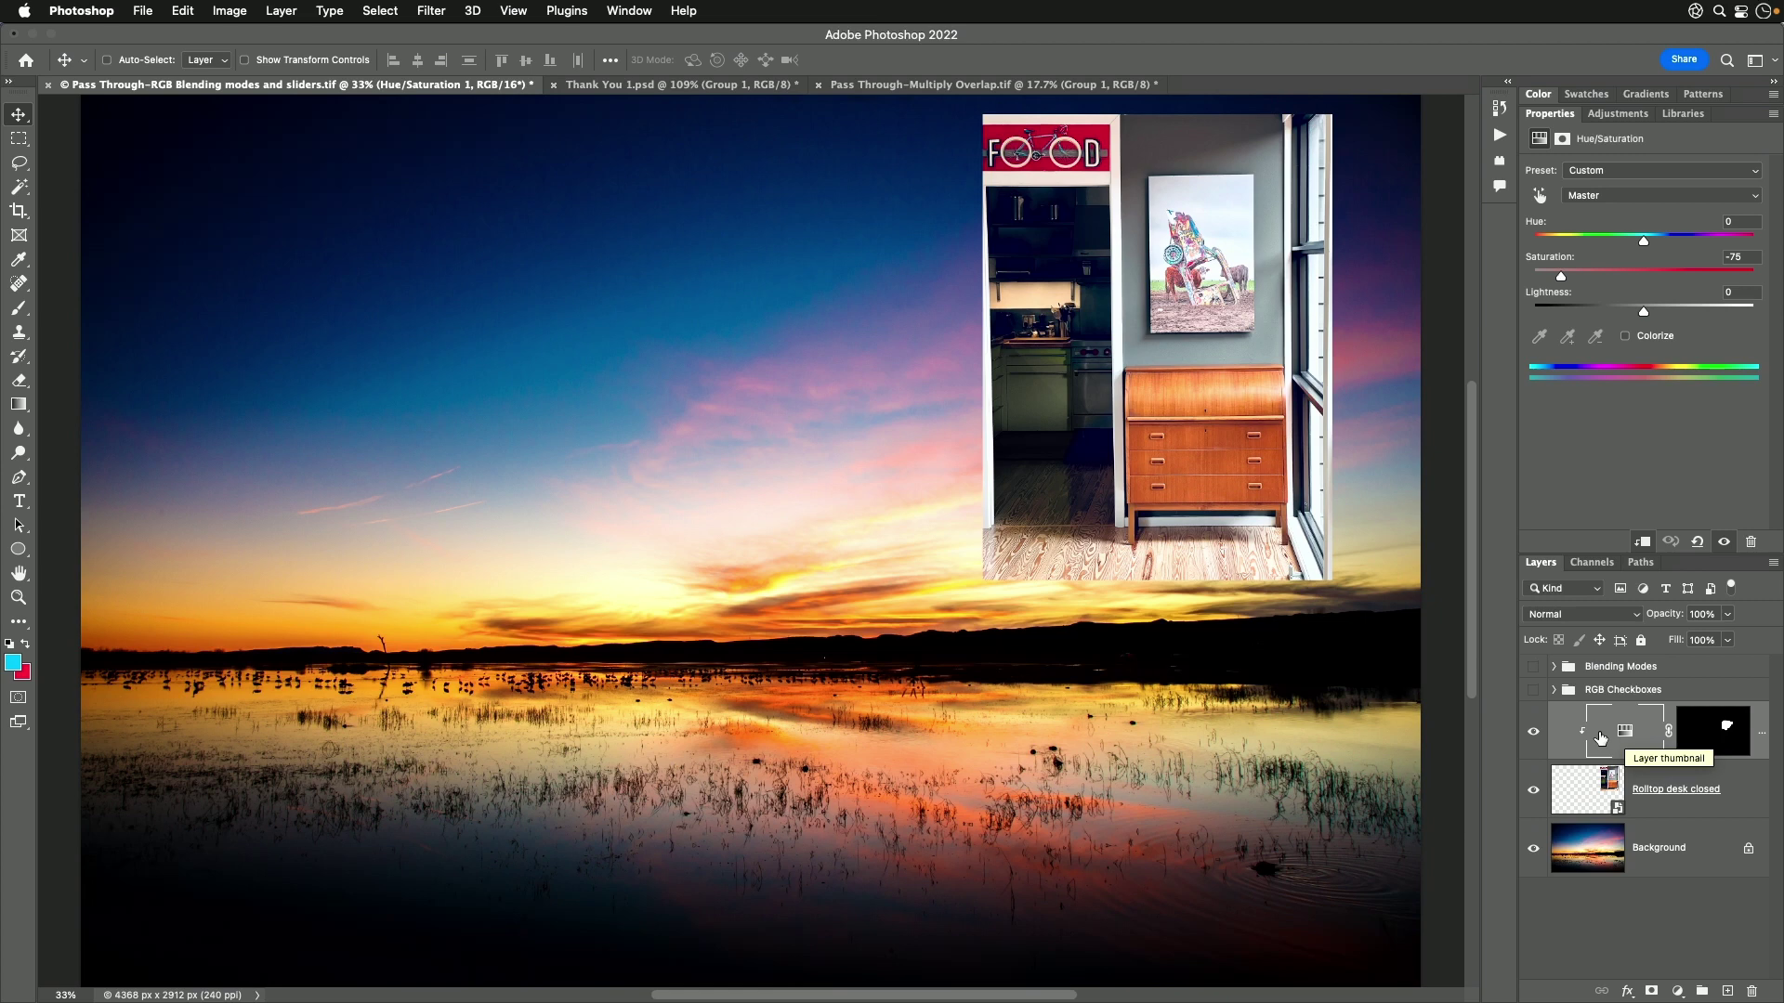
Step: Expand the RGB Checkboxes group, move the Hue/Saturation adjustment directly above it, and clip the adjustment to the group
click(1553, 689)
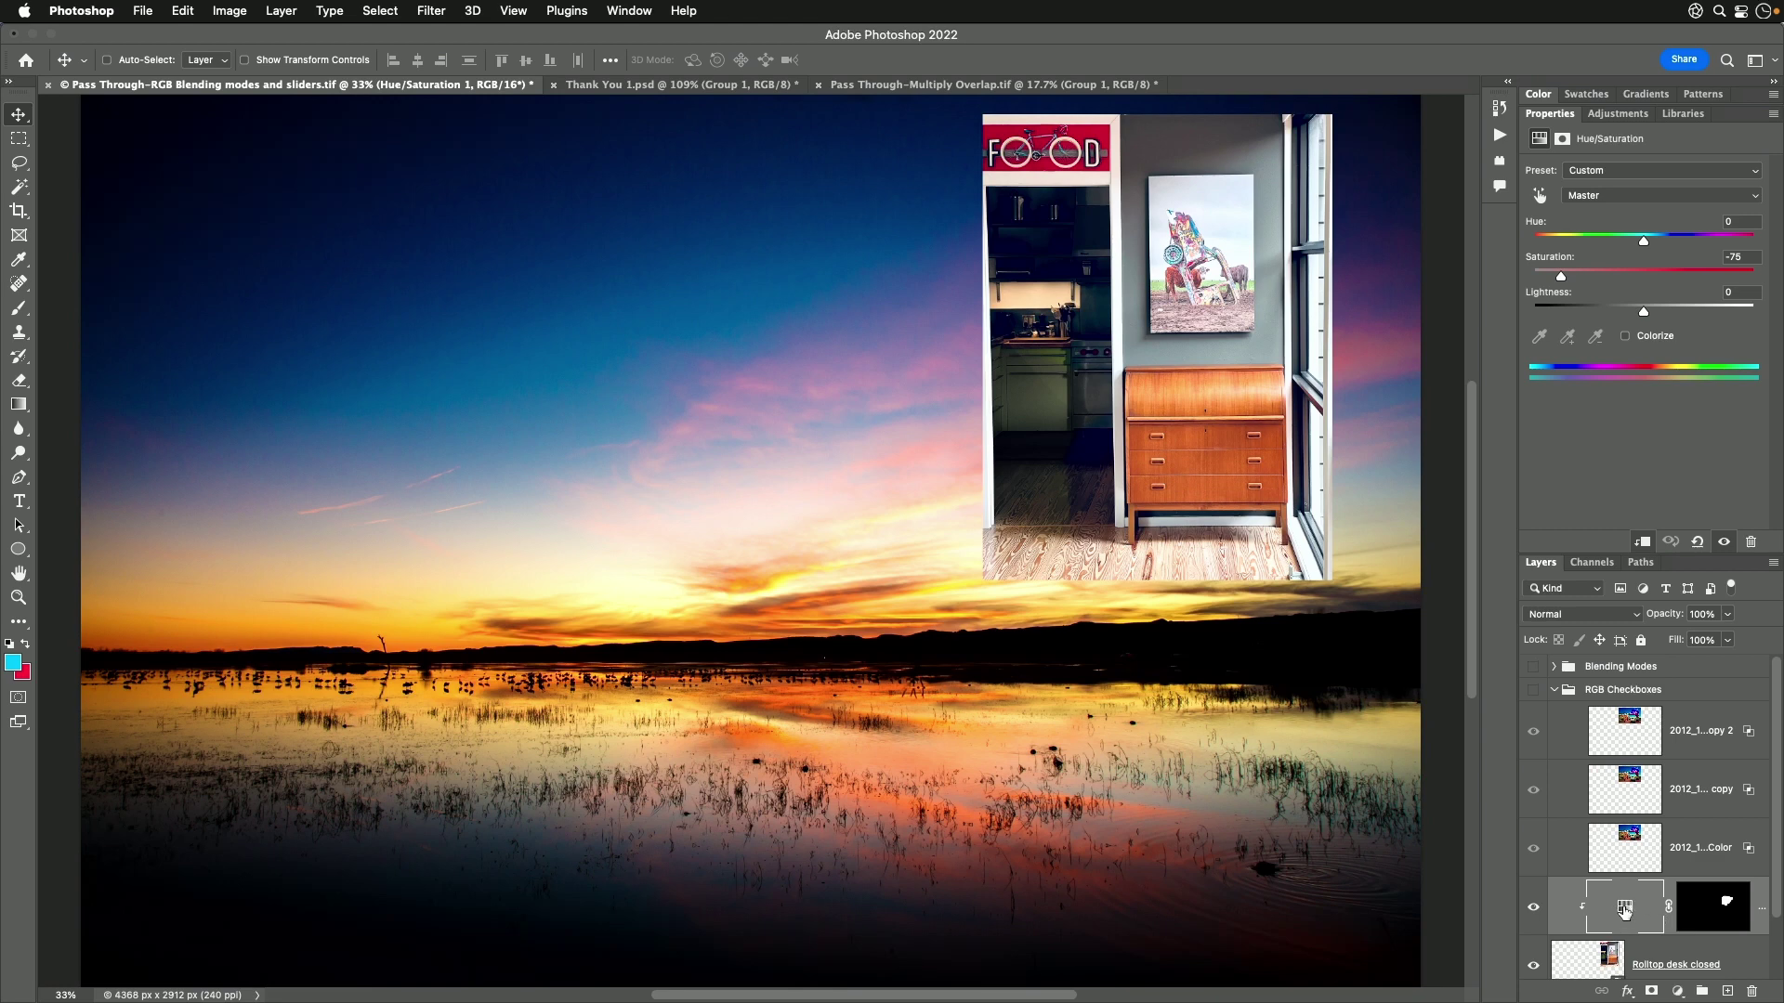
drag(1624, 910, 1661, 688)
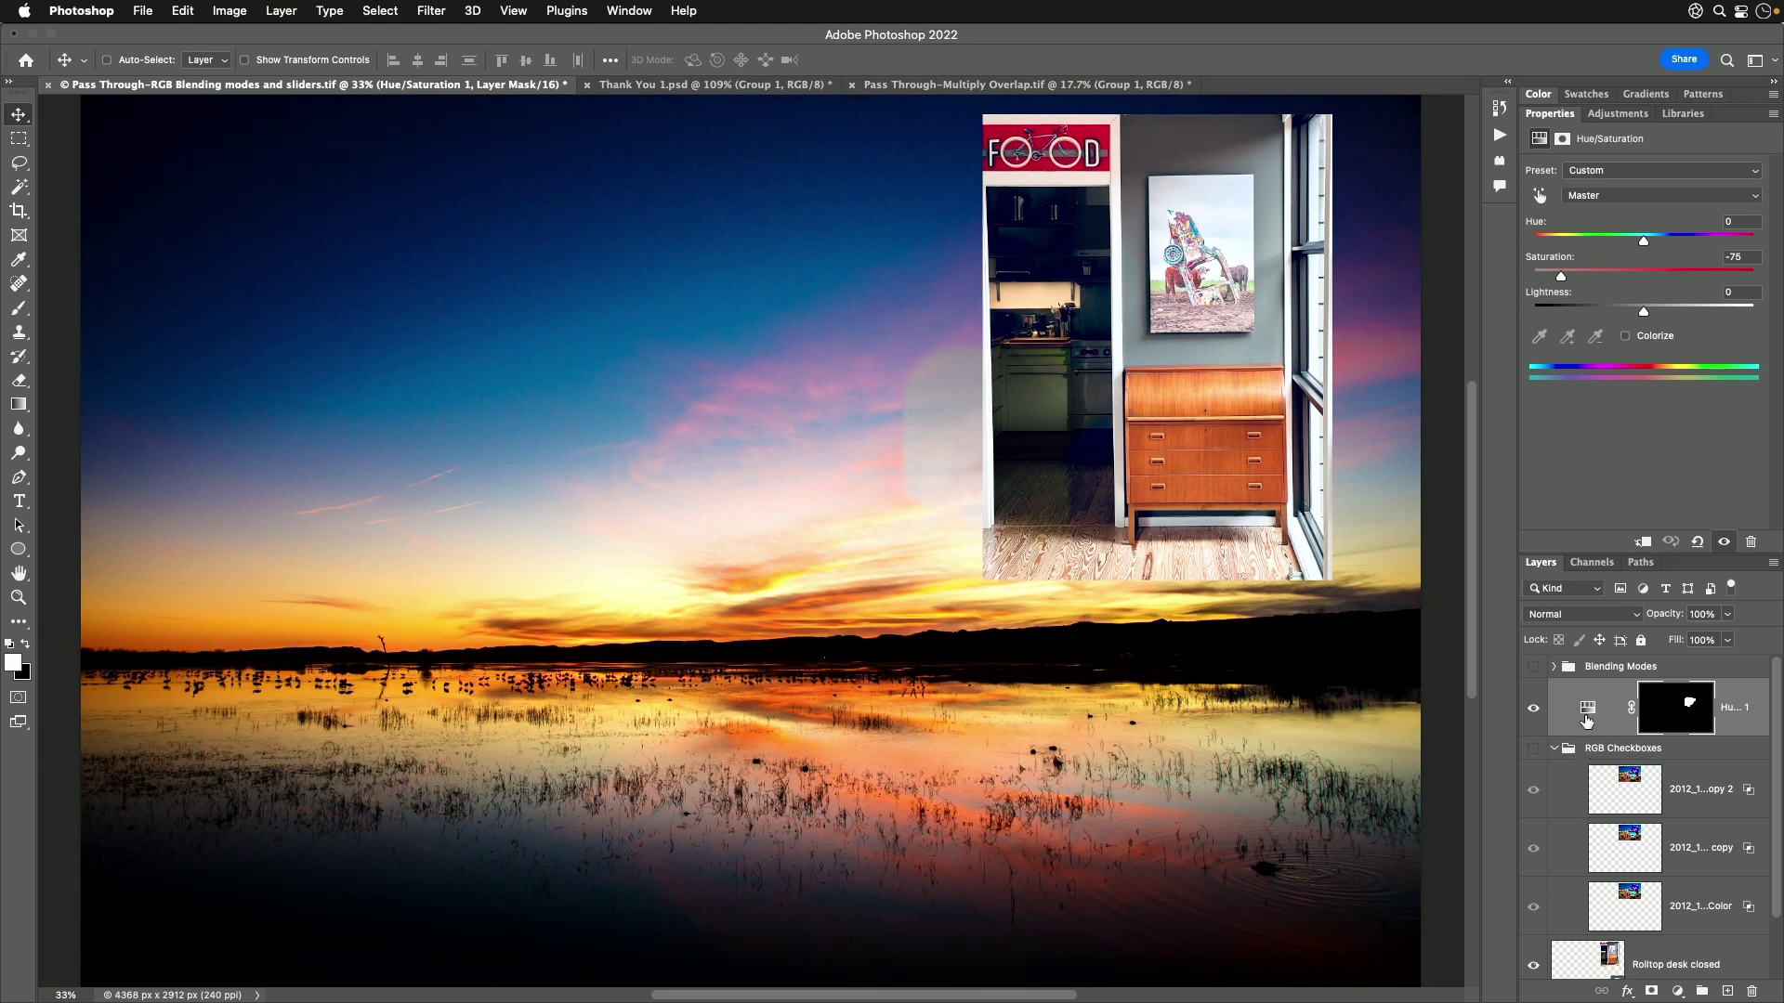
click(1645, 542)
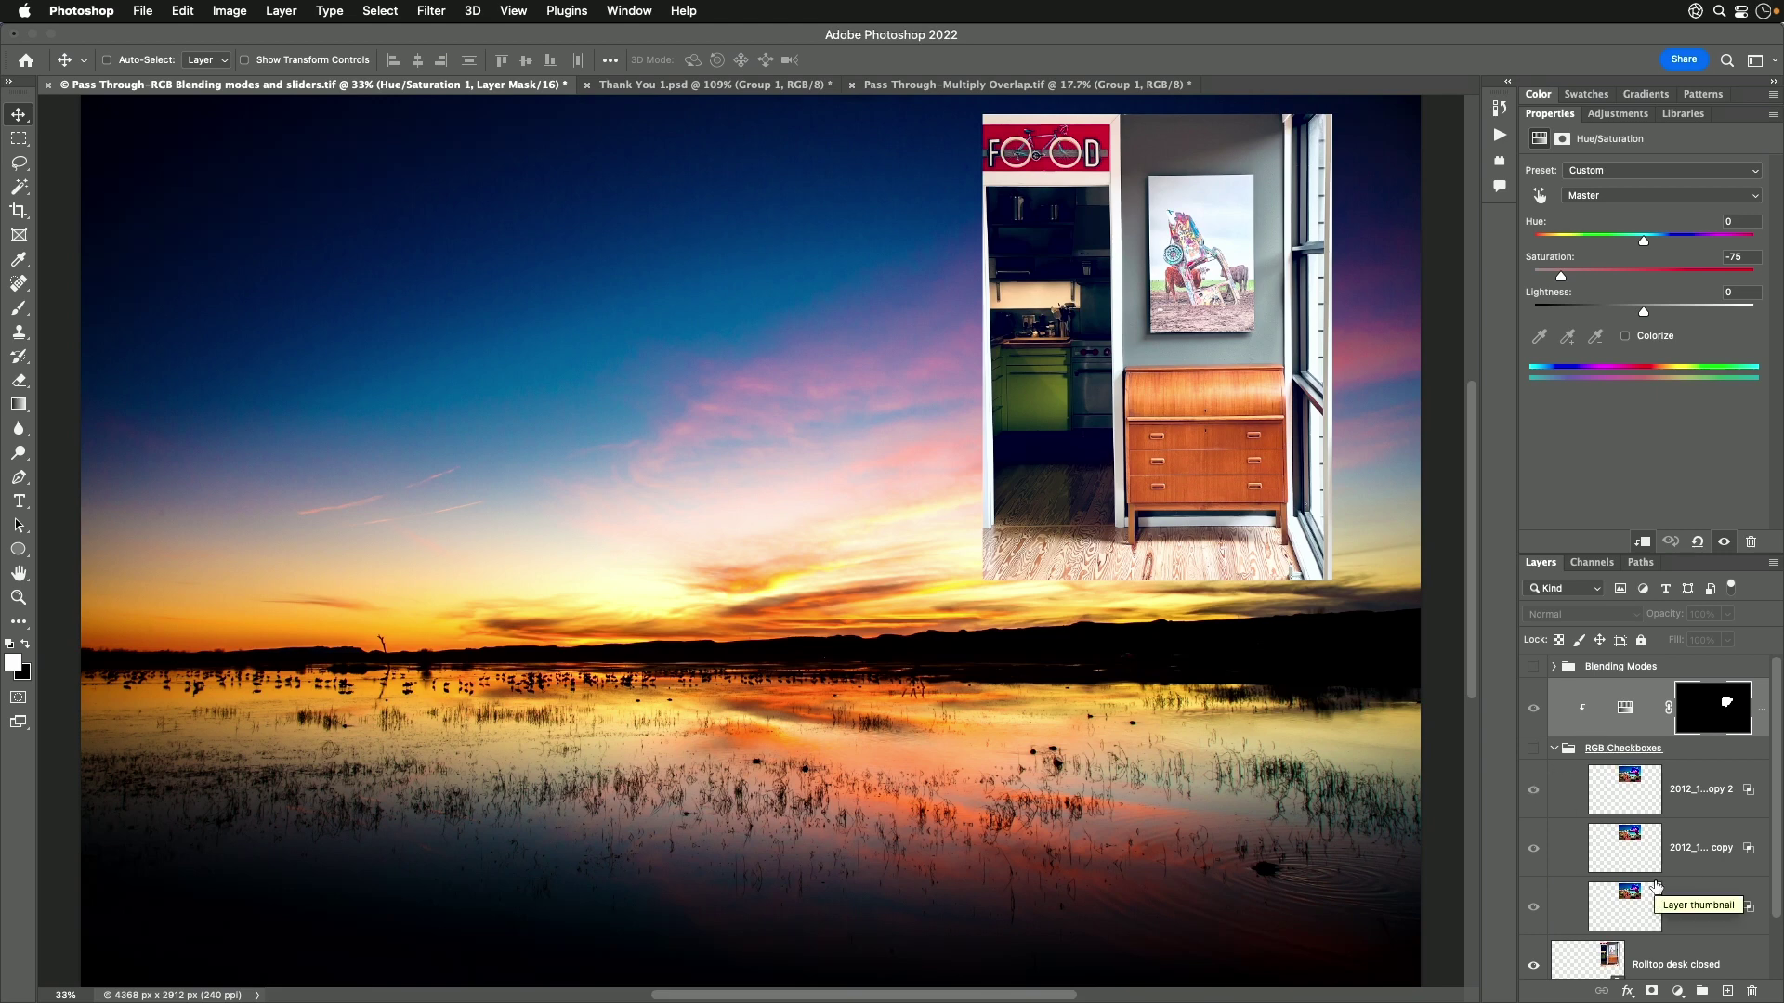
Step: Release the Hue/Saturation adjustment from the RGB Checkboxes group and delete the adjustment layer
click(1643, 542)
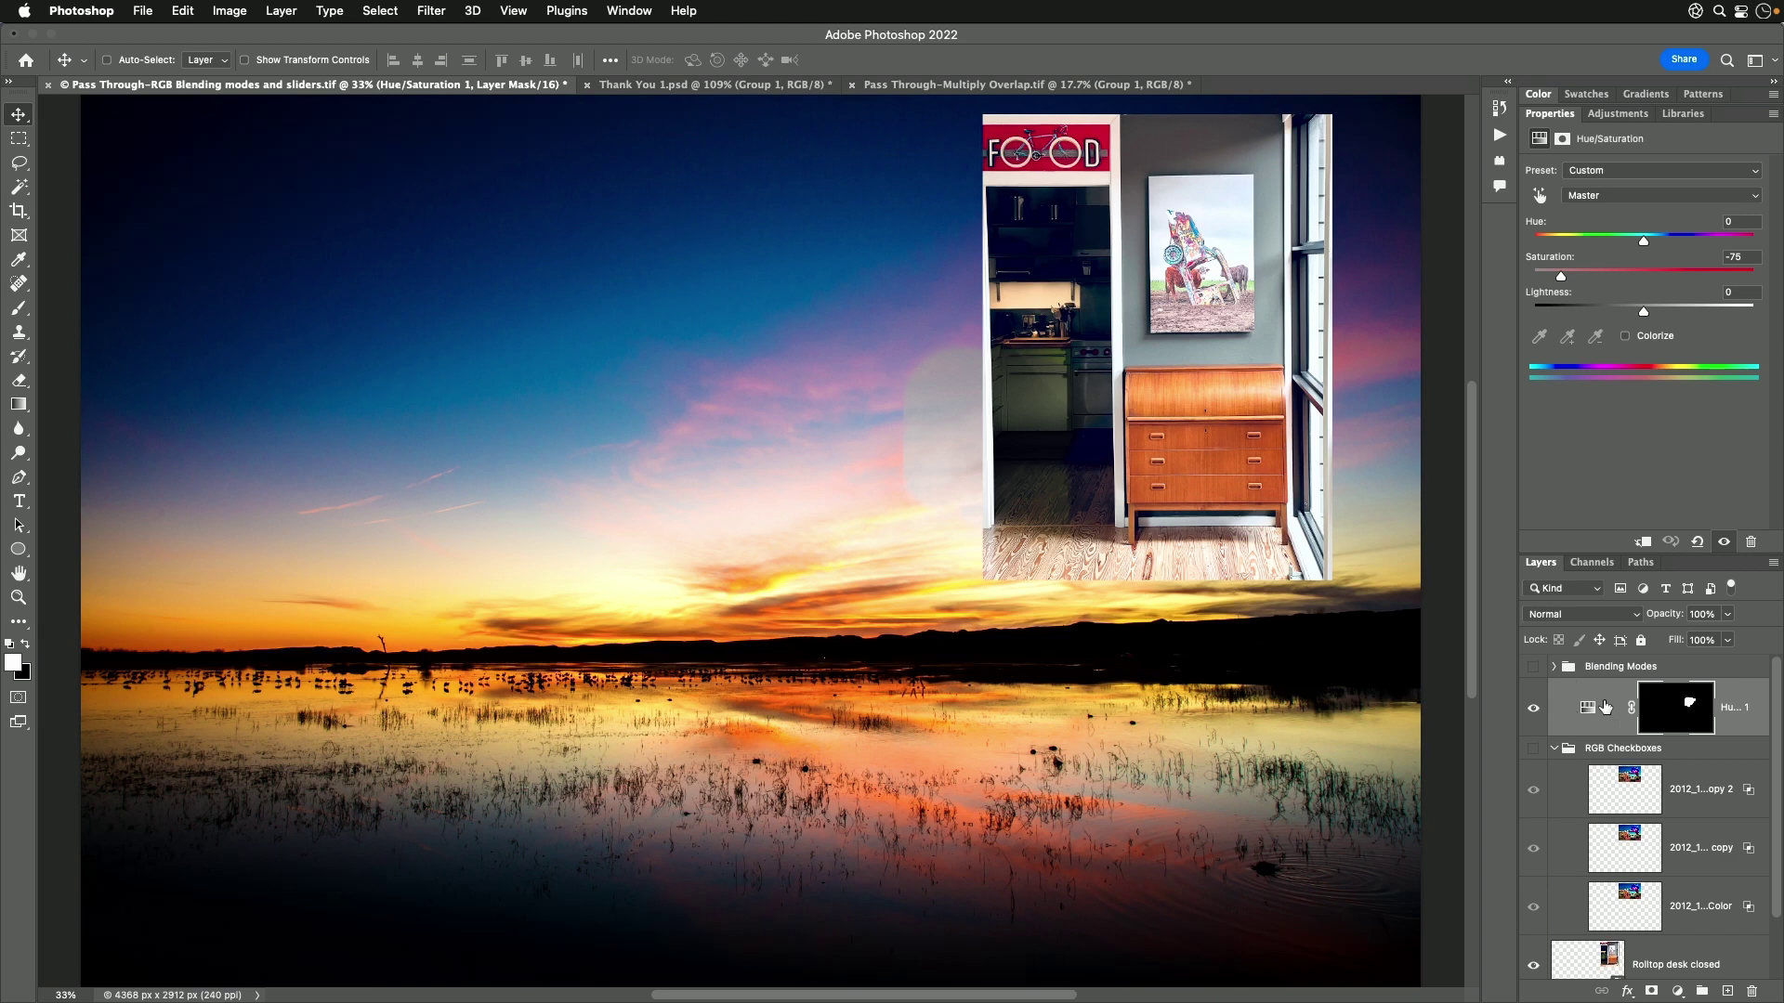
drag(1605, 709, 1752, 992)
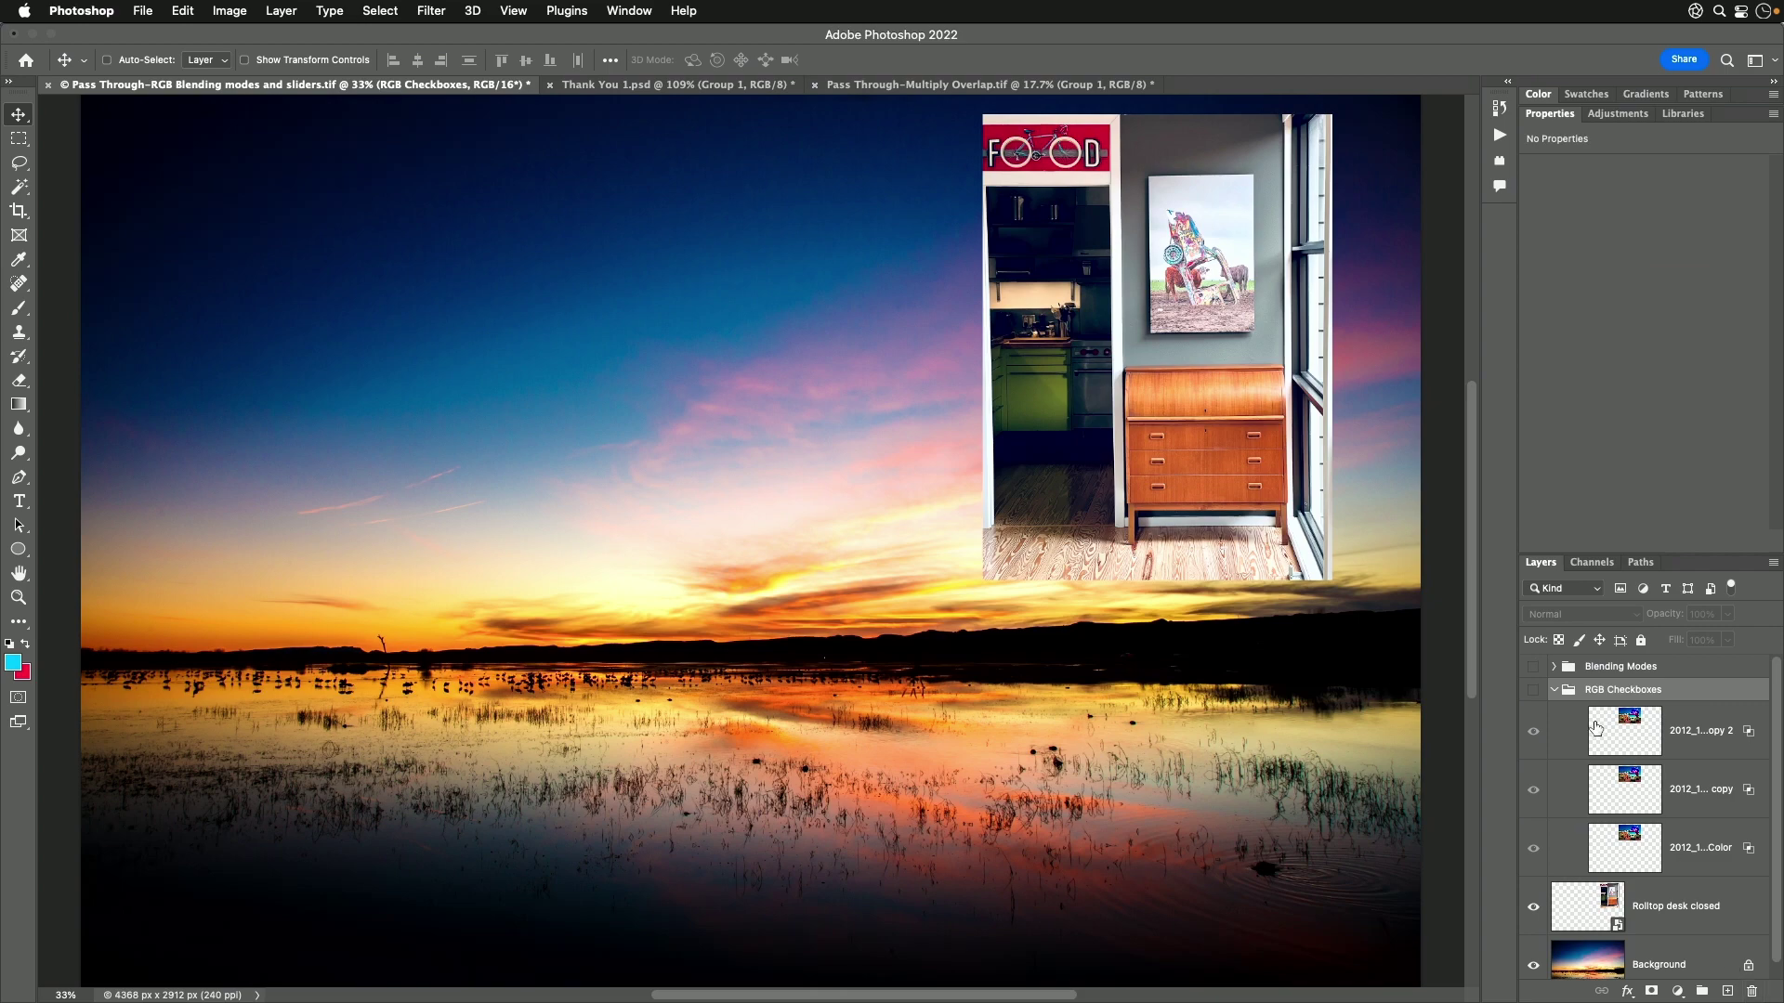